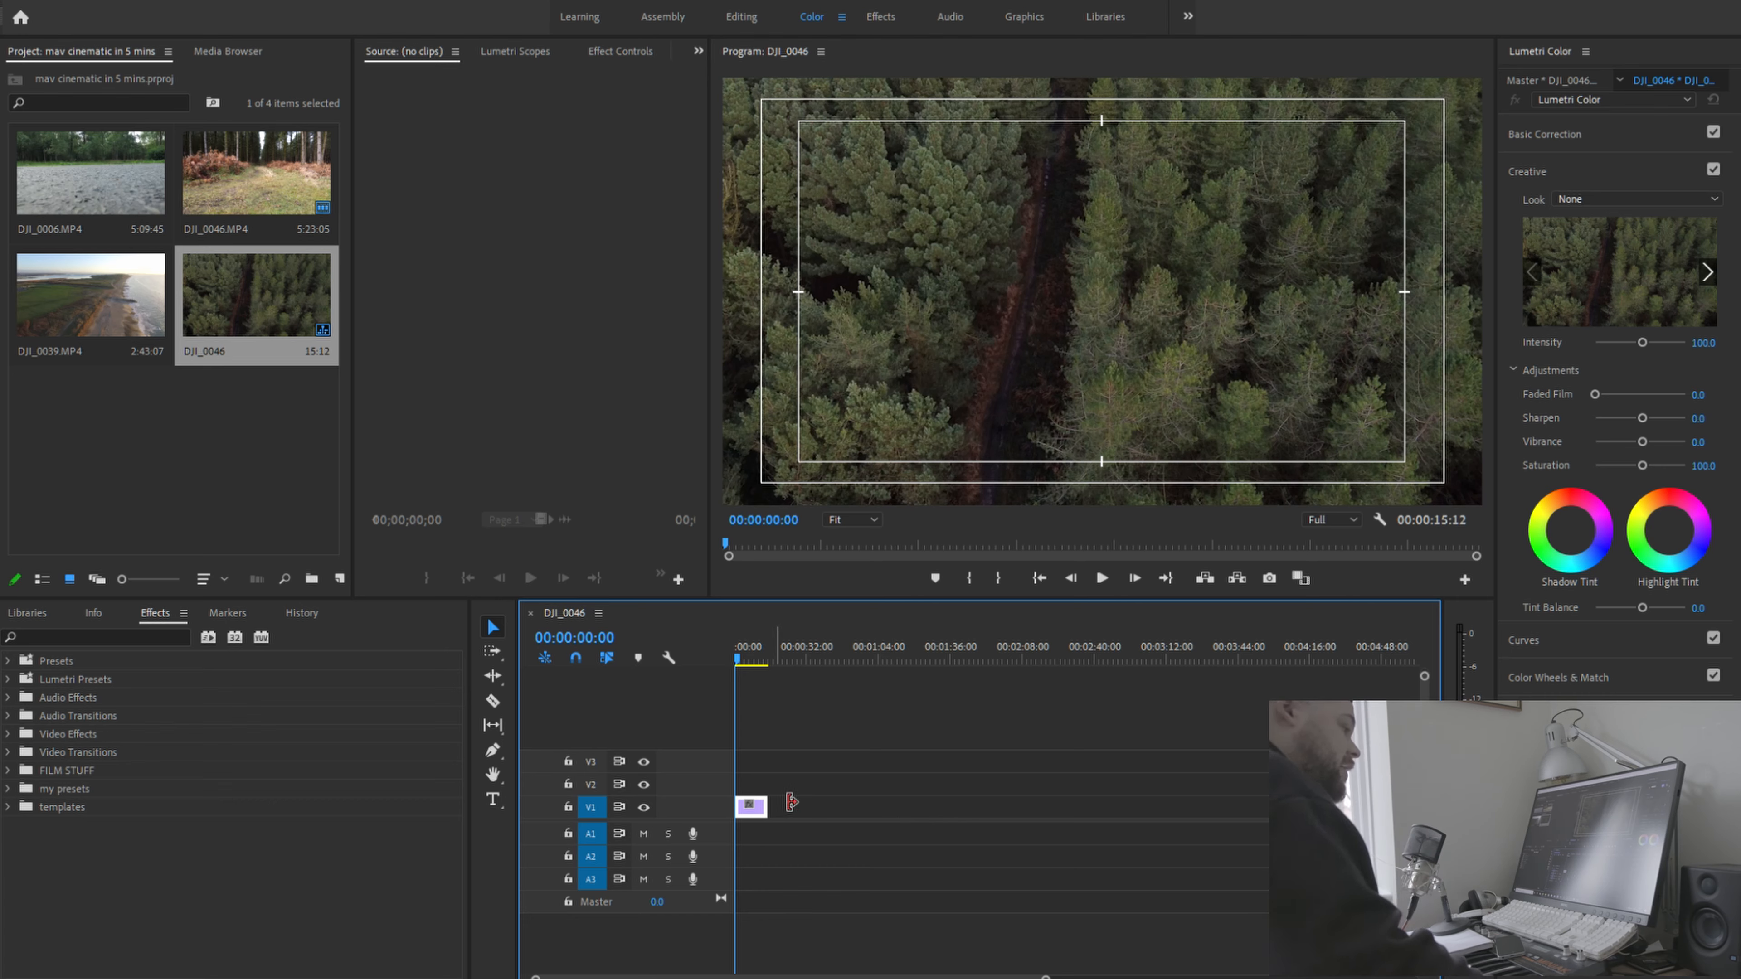
# Select the DJI_0046 forest clip and play the sequence to preview its MAVIC MINI DARK WINDEN_2 look, stopping on the horizon view
pyautogui.moveTo(753, 804)
pyautogui.mouseDown()
pyautogui.moveTo(757, 786)
pyautogui.moveTo(753, 804)
pyautogui.mouseUp()
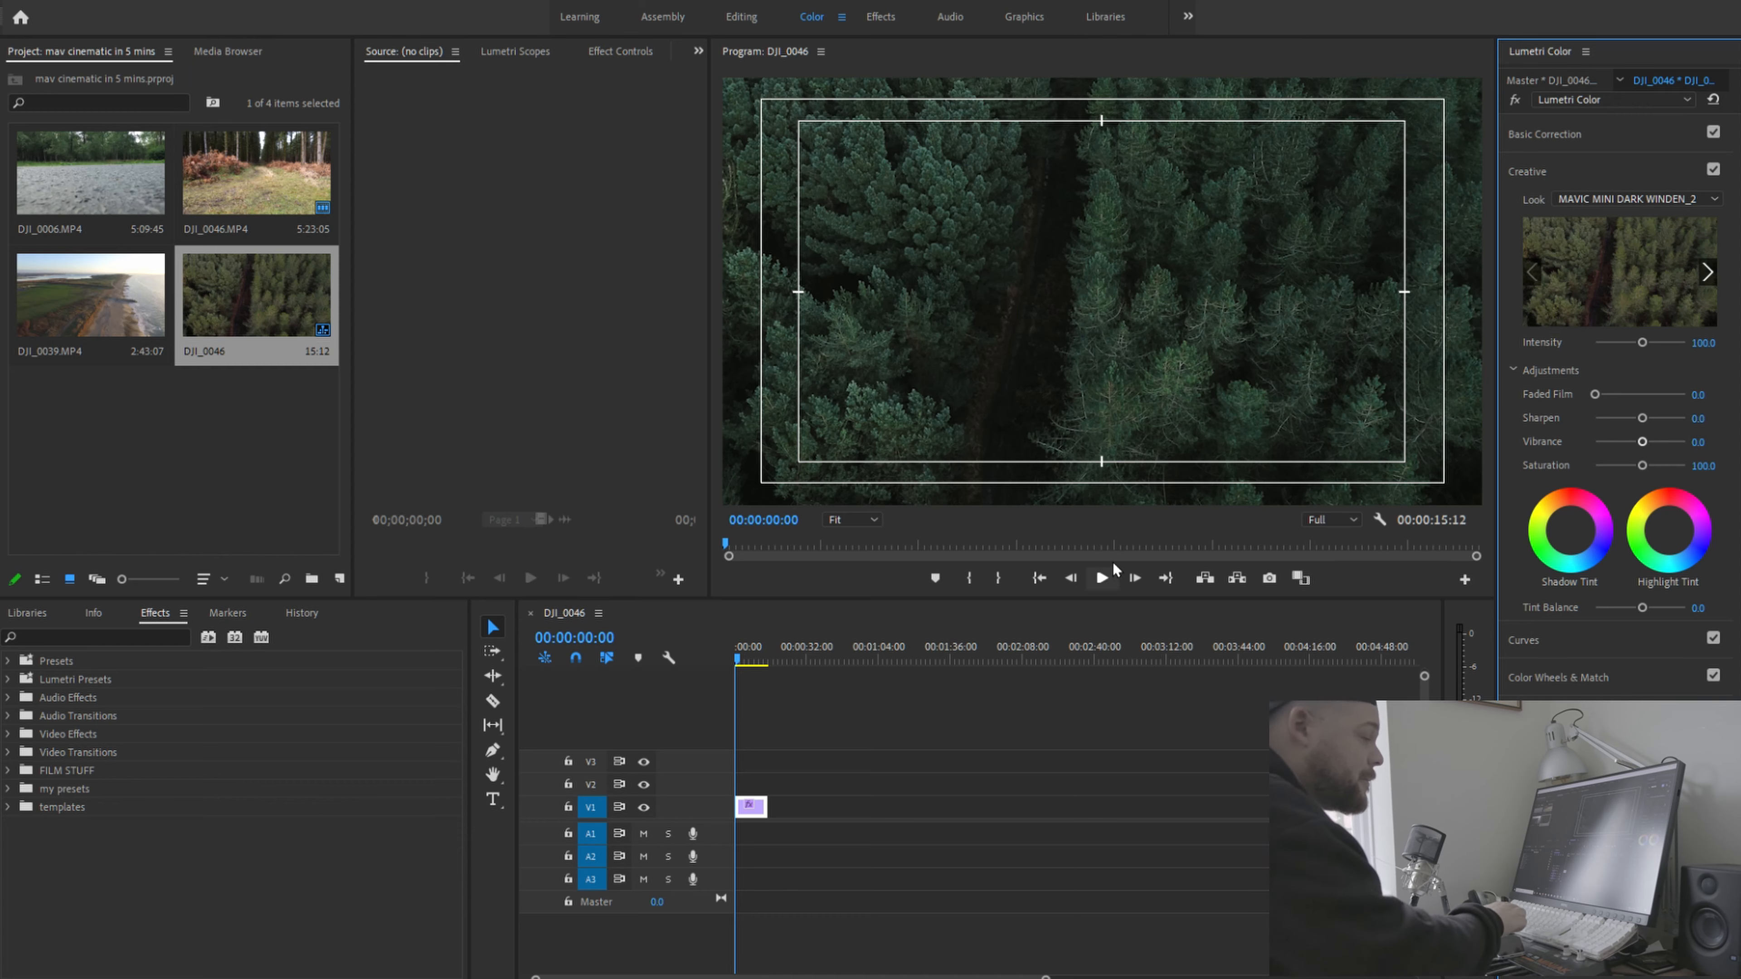
pyautogui.click(1113, 570)
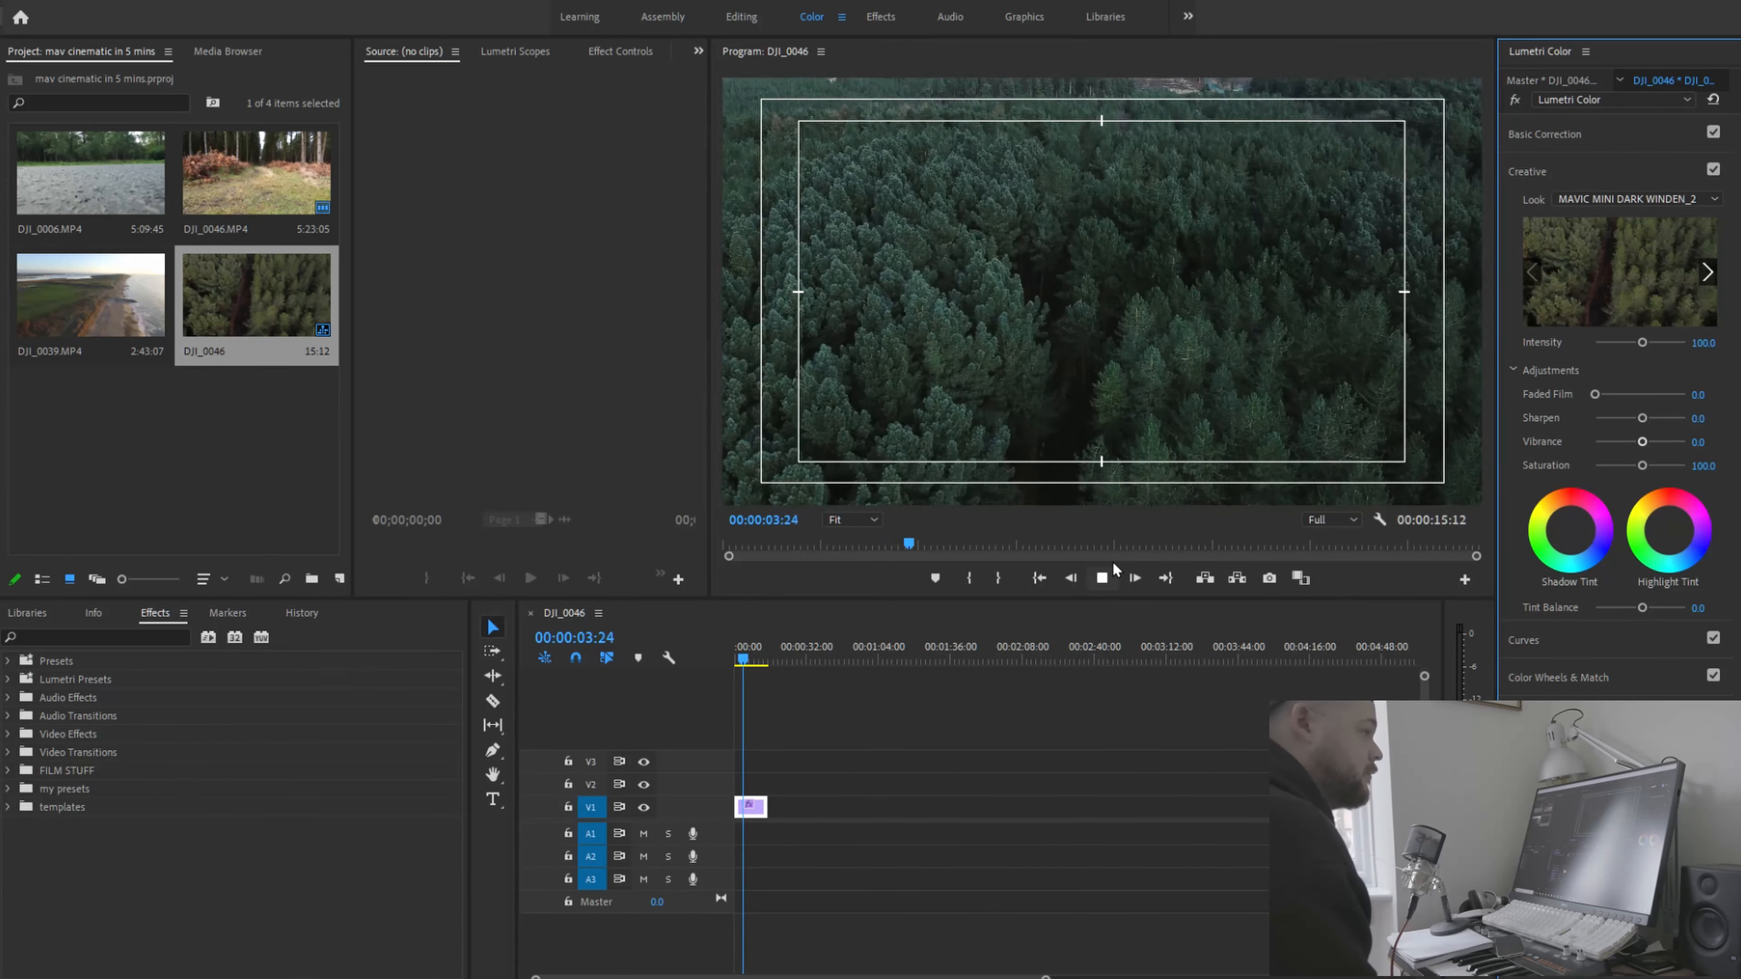
pyautogui.click(1105, 577)
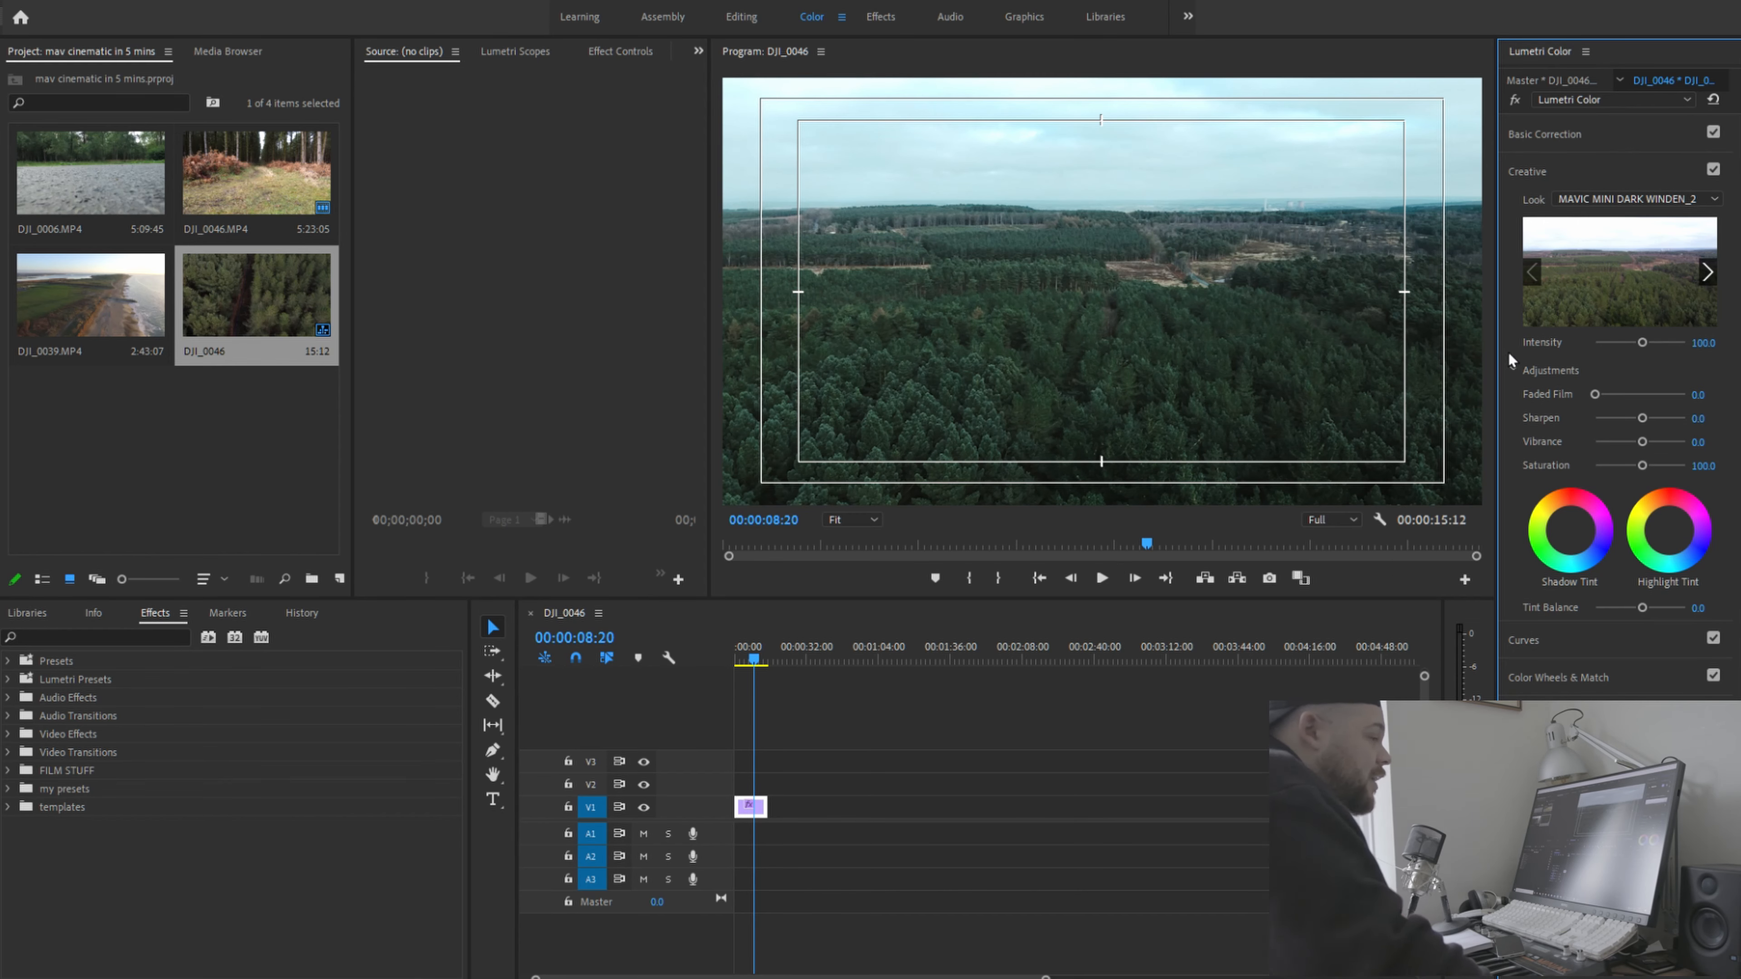
# Lower the creative look's intensity to 72 and switch the Creative adjustments off and on to compare the grade
pyautogui.moveTo(1642, 324)
pyautogui.mouseDown()
pyautogui.moveTo(1594, 322)
pyautogui.moveTo(1613, 323)
pyautogui.mouseUp()
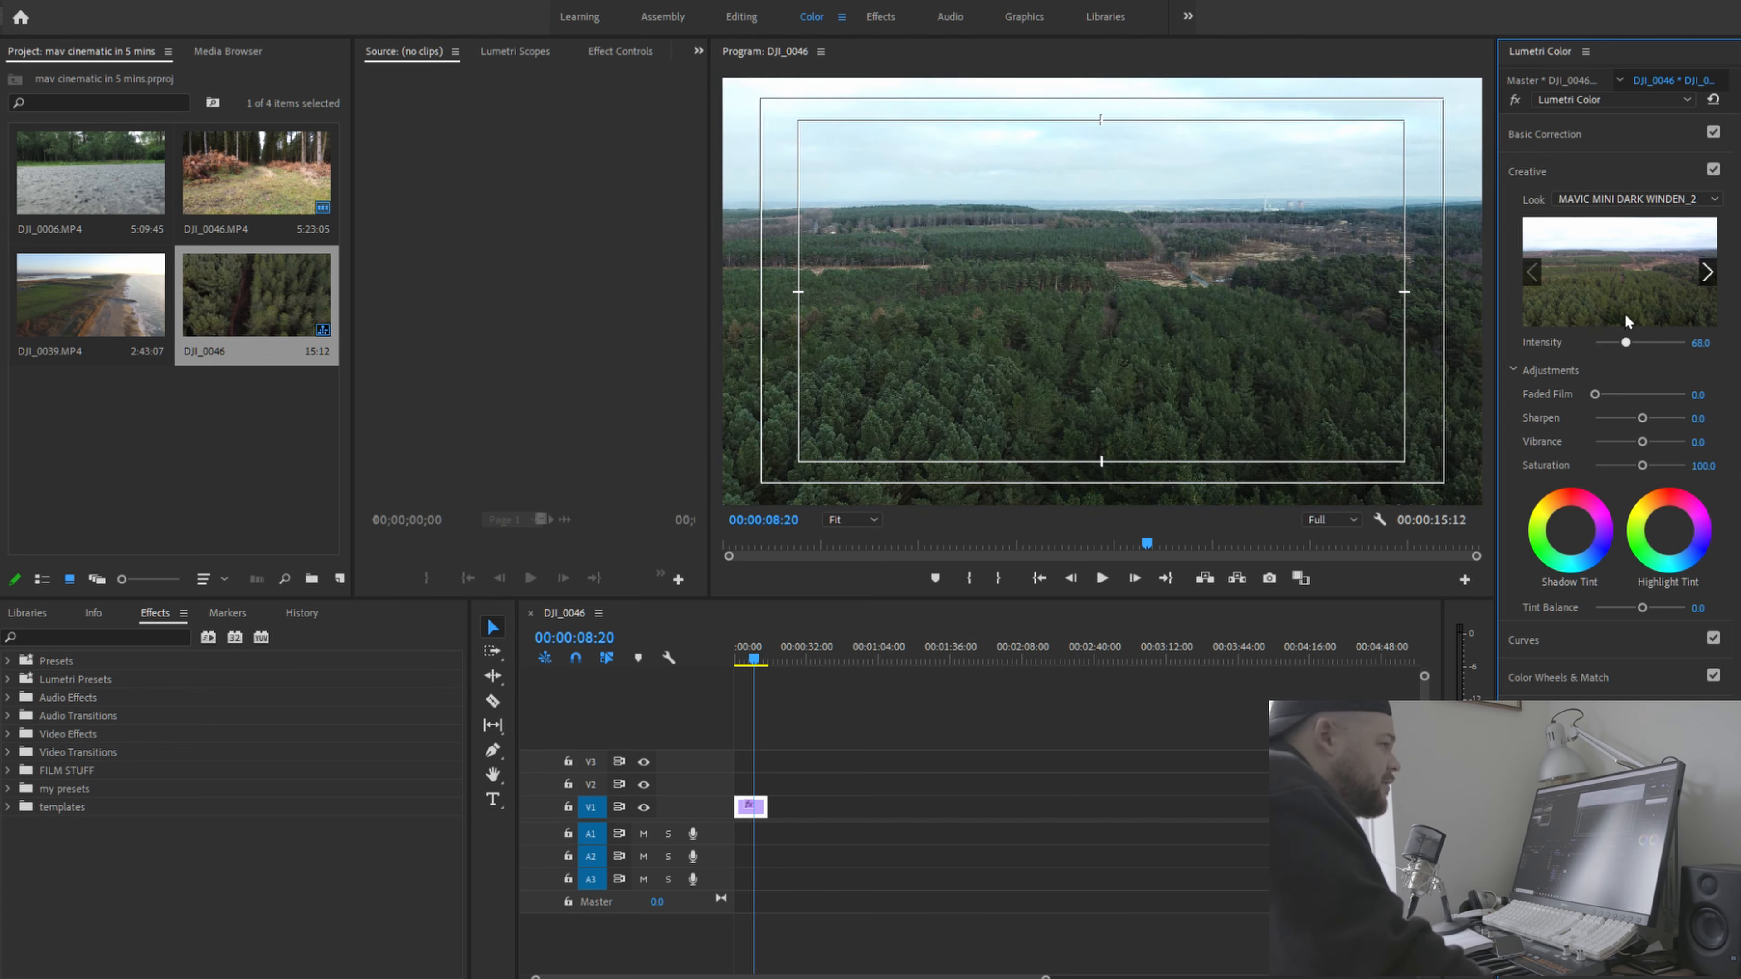
pyautogui.moveTo(1628, 320); pyautogui.dragTo(1631, 319)
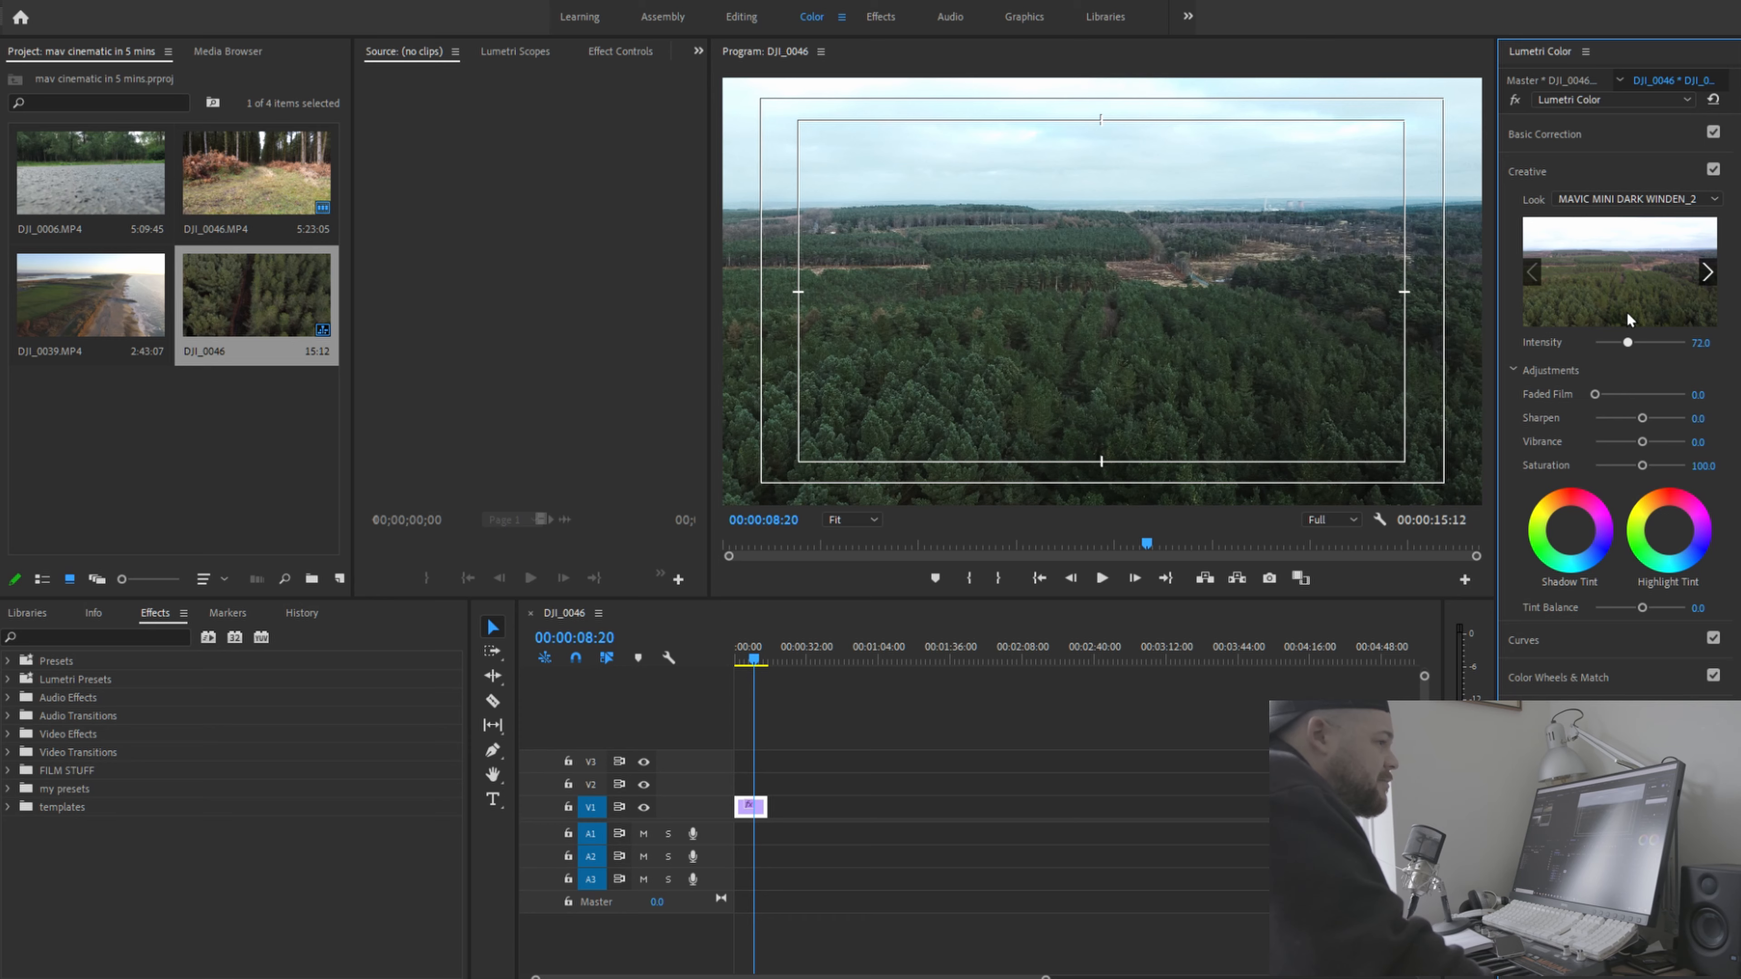
pyautogui.click(1714, 168)
pyautogui.click(1713, 167)
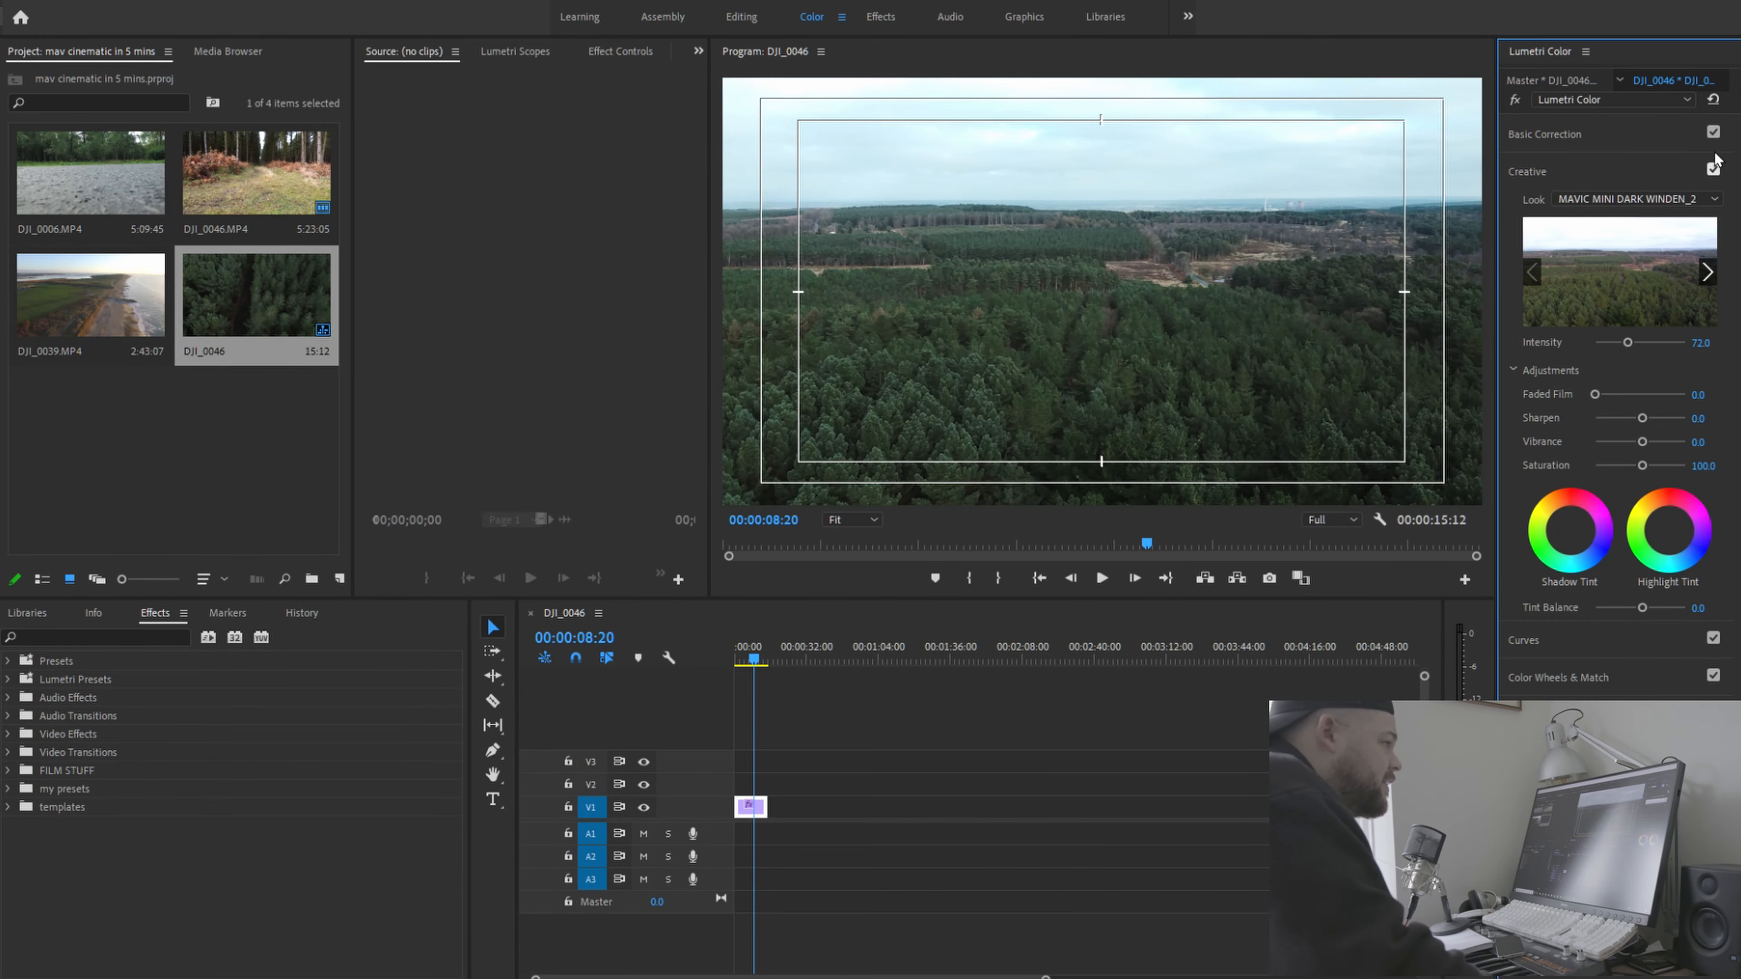
pyautogui.click(1714, 168)
pyautogui.click(1714, 167)
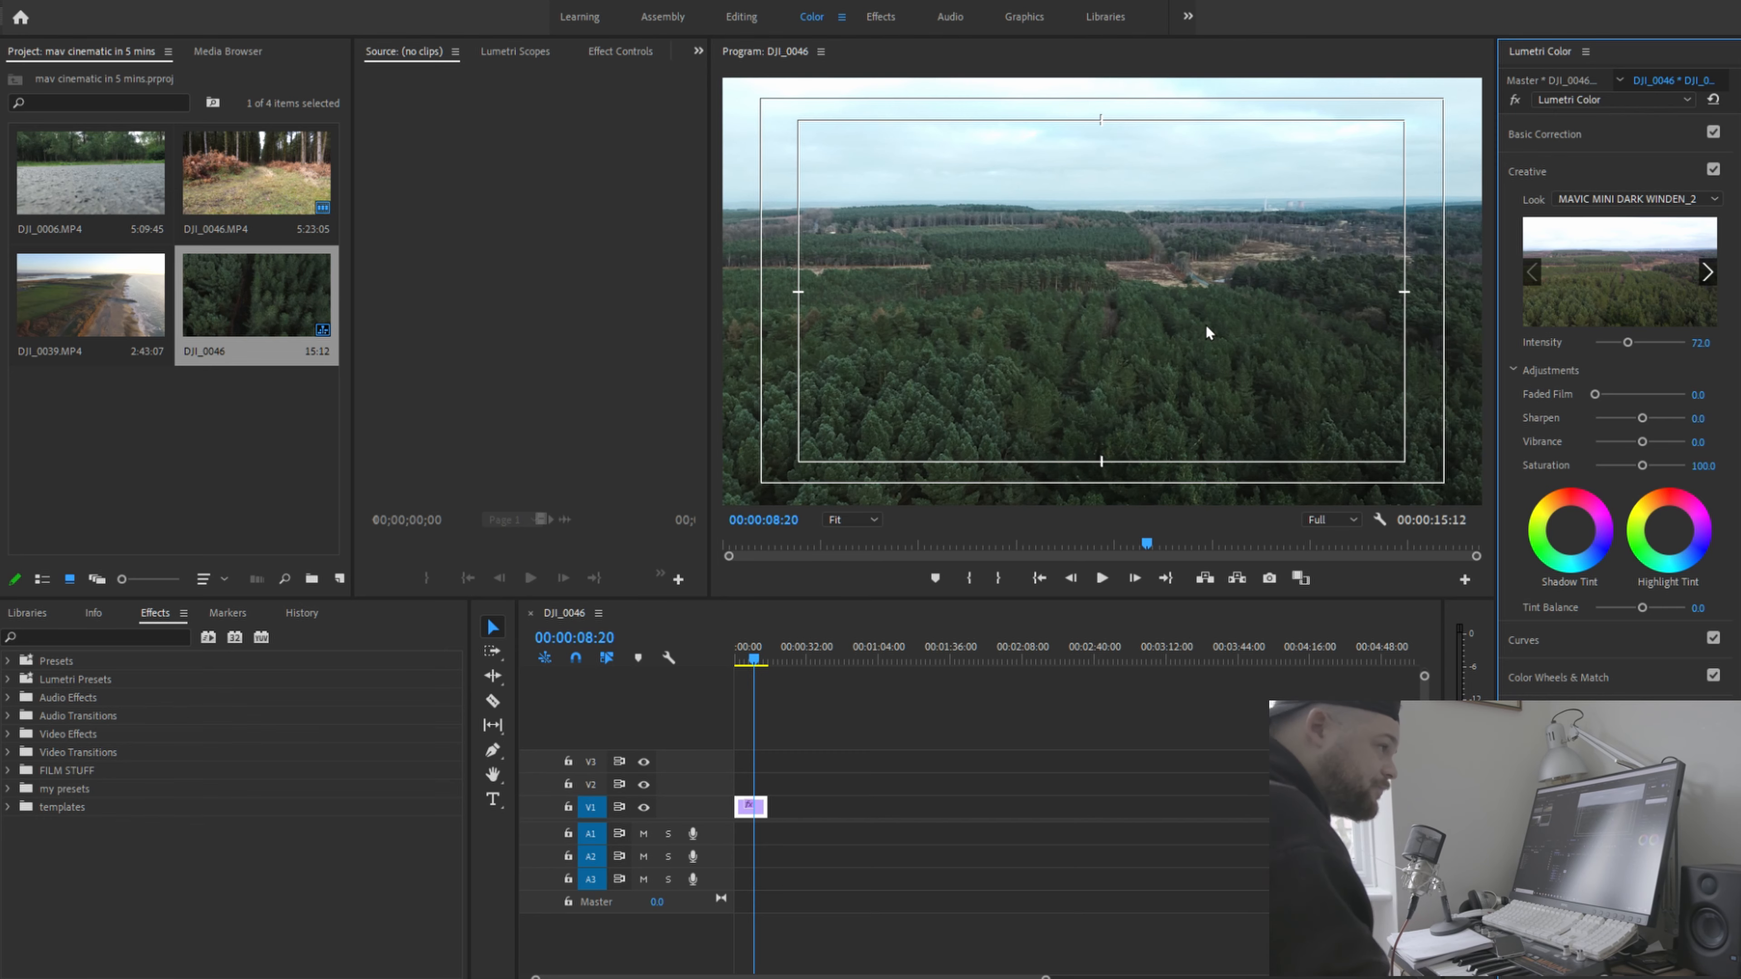
# Search the effects for "crop", apply the Crop video effect to the forest clip and show its effect settings
pyautogui.click(754, 804)
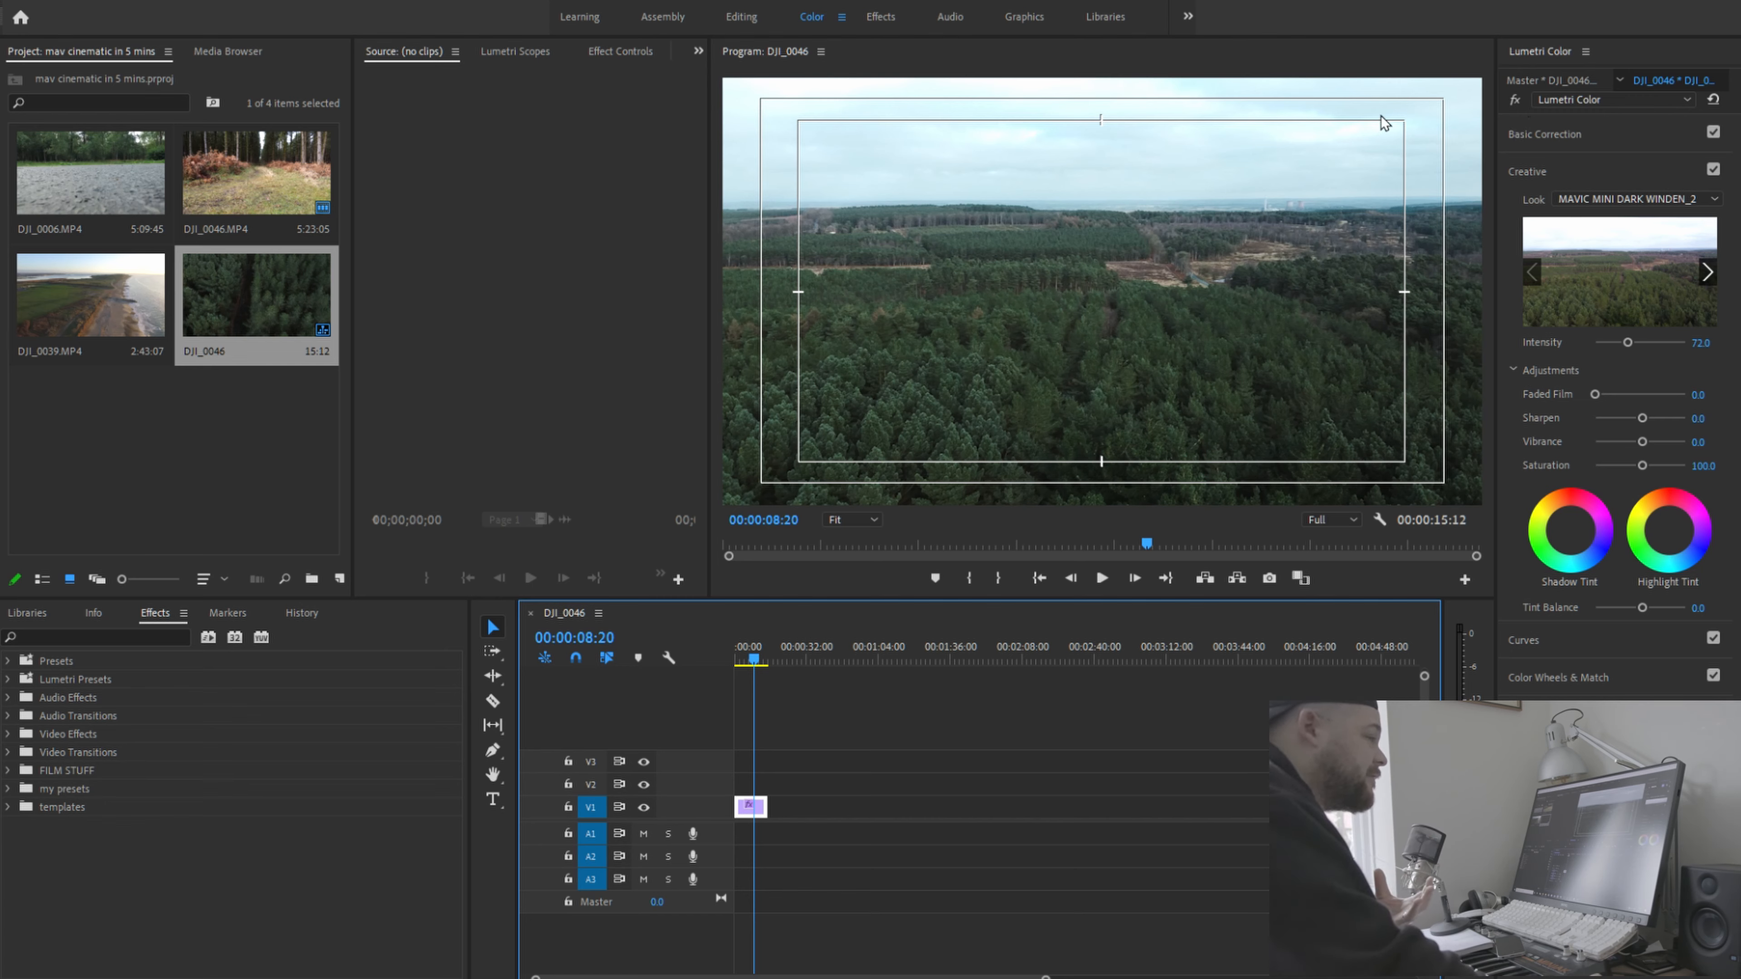
pyautogui.click(96, 638)
pyautogui.write('crop')
pyautogui.moveTo(70, 861); pyautogui.dragTo(751, 807)
pyautogui.click(610, 51)
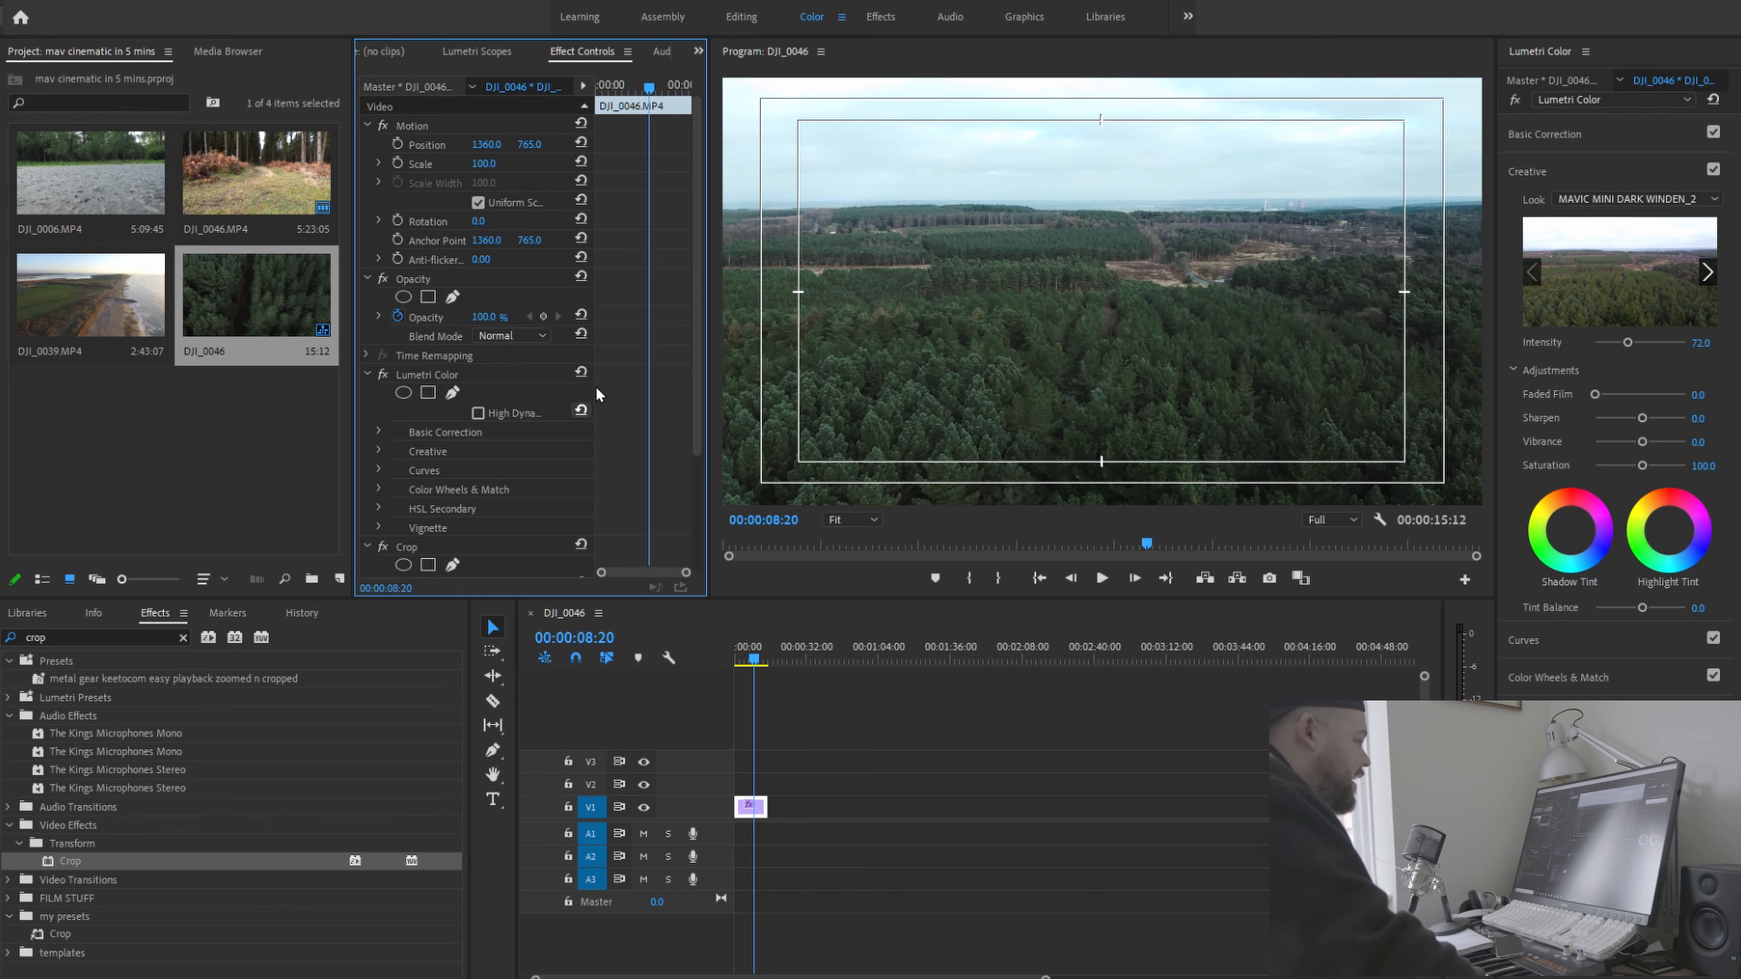
# Set the Crop effect's top and bottom values to 10% each for cinematic black bars
pyautogui.moveTo(696, 251); pyautogui.dragTo(692, 432)
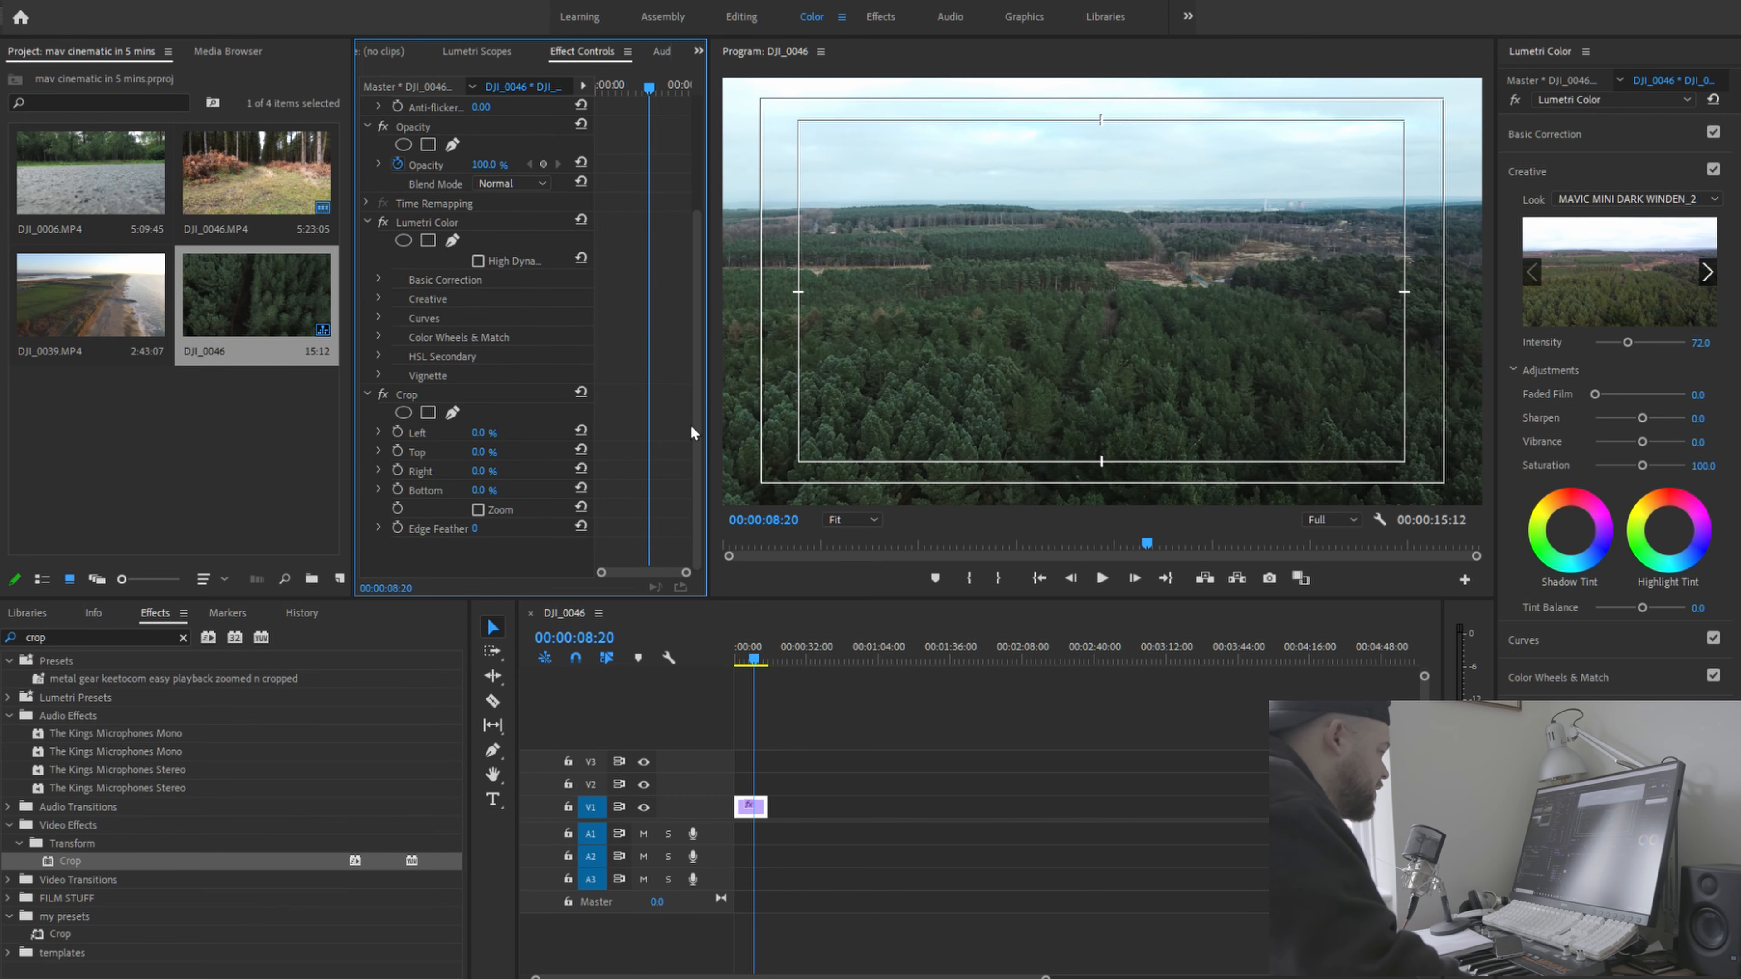
pyautogui.click(488, 431)
pyautogui.press('Tab')
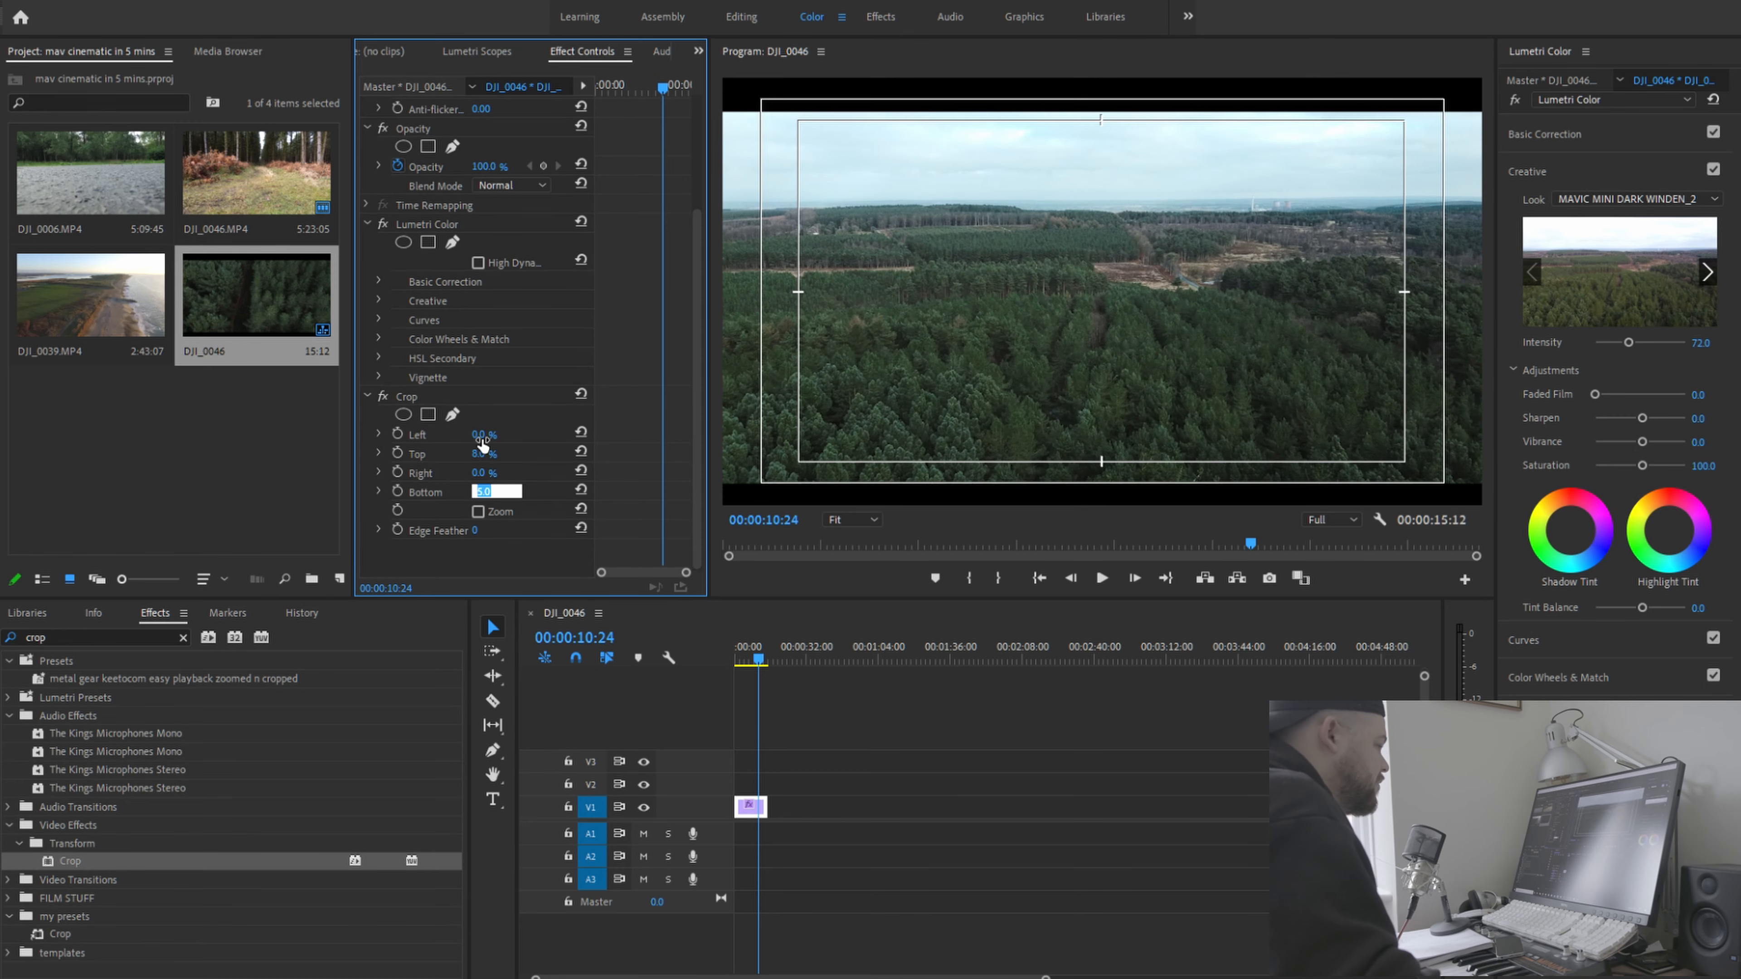
pyautogui.click(499, 450)
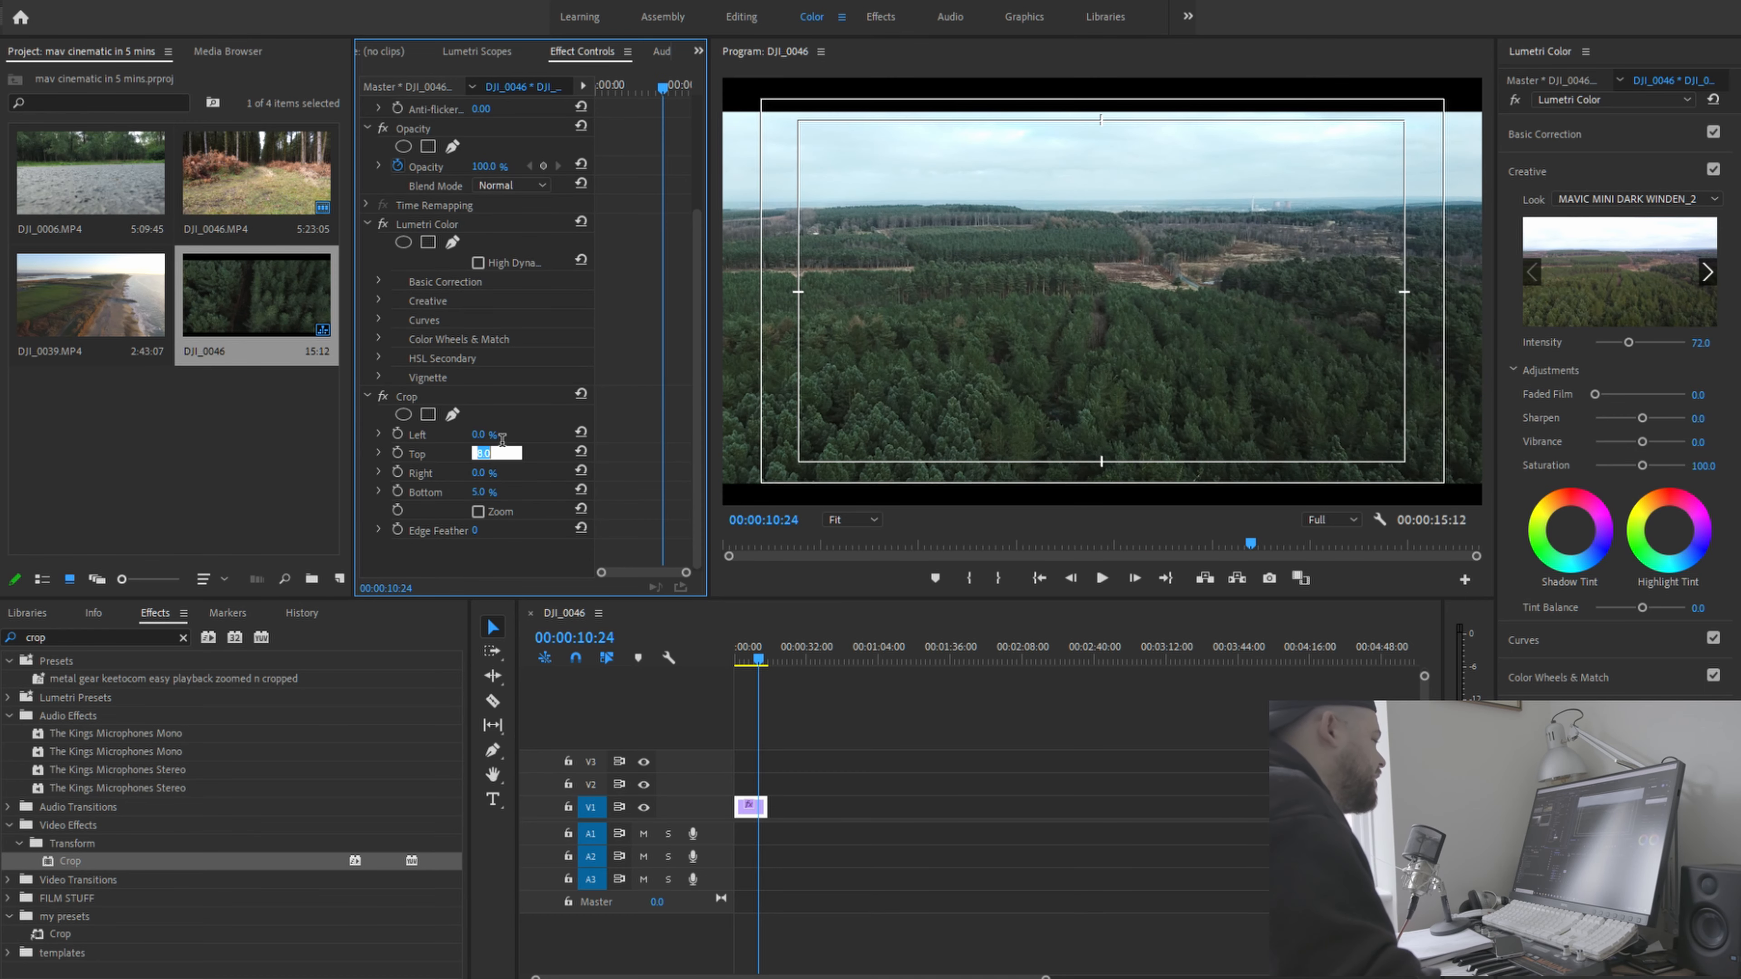
pyautogui.write('10')
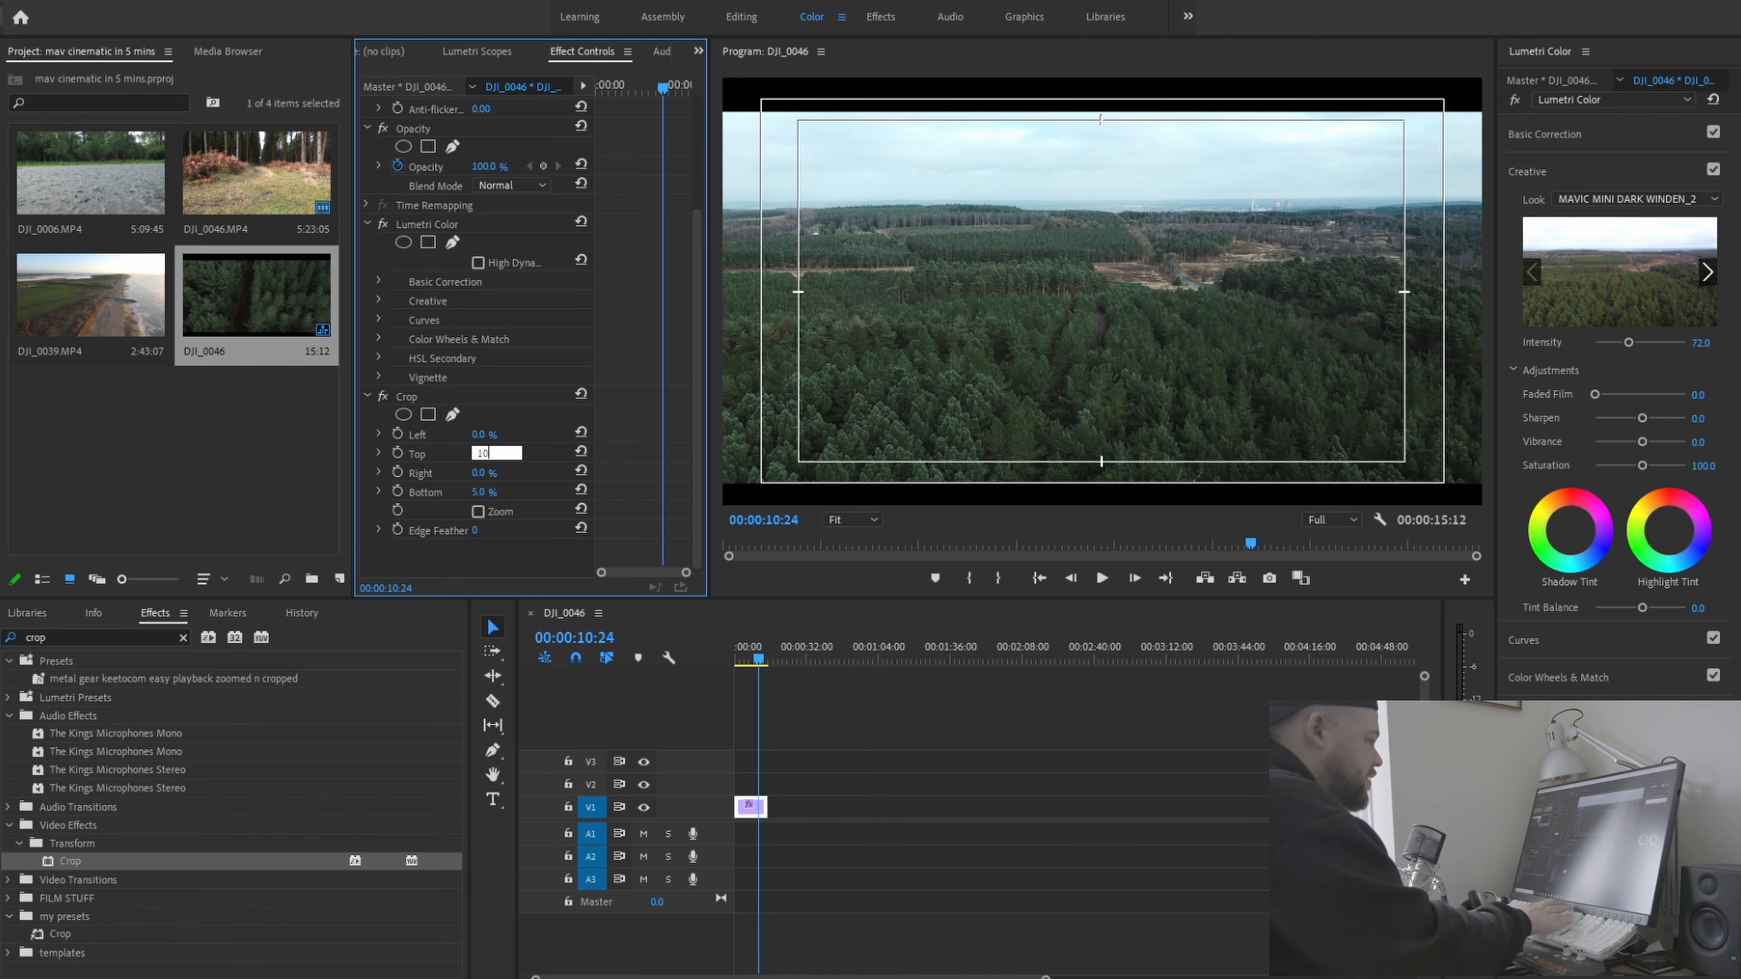
pyautogui.press('Return')
pyautogui.click(499, 487)
pyautogui.write('10')
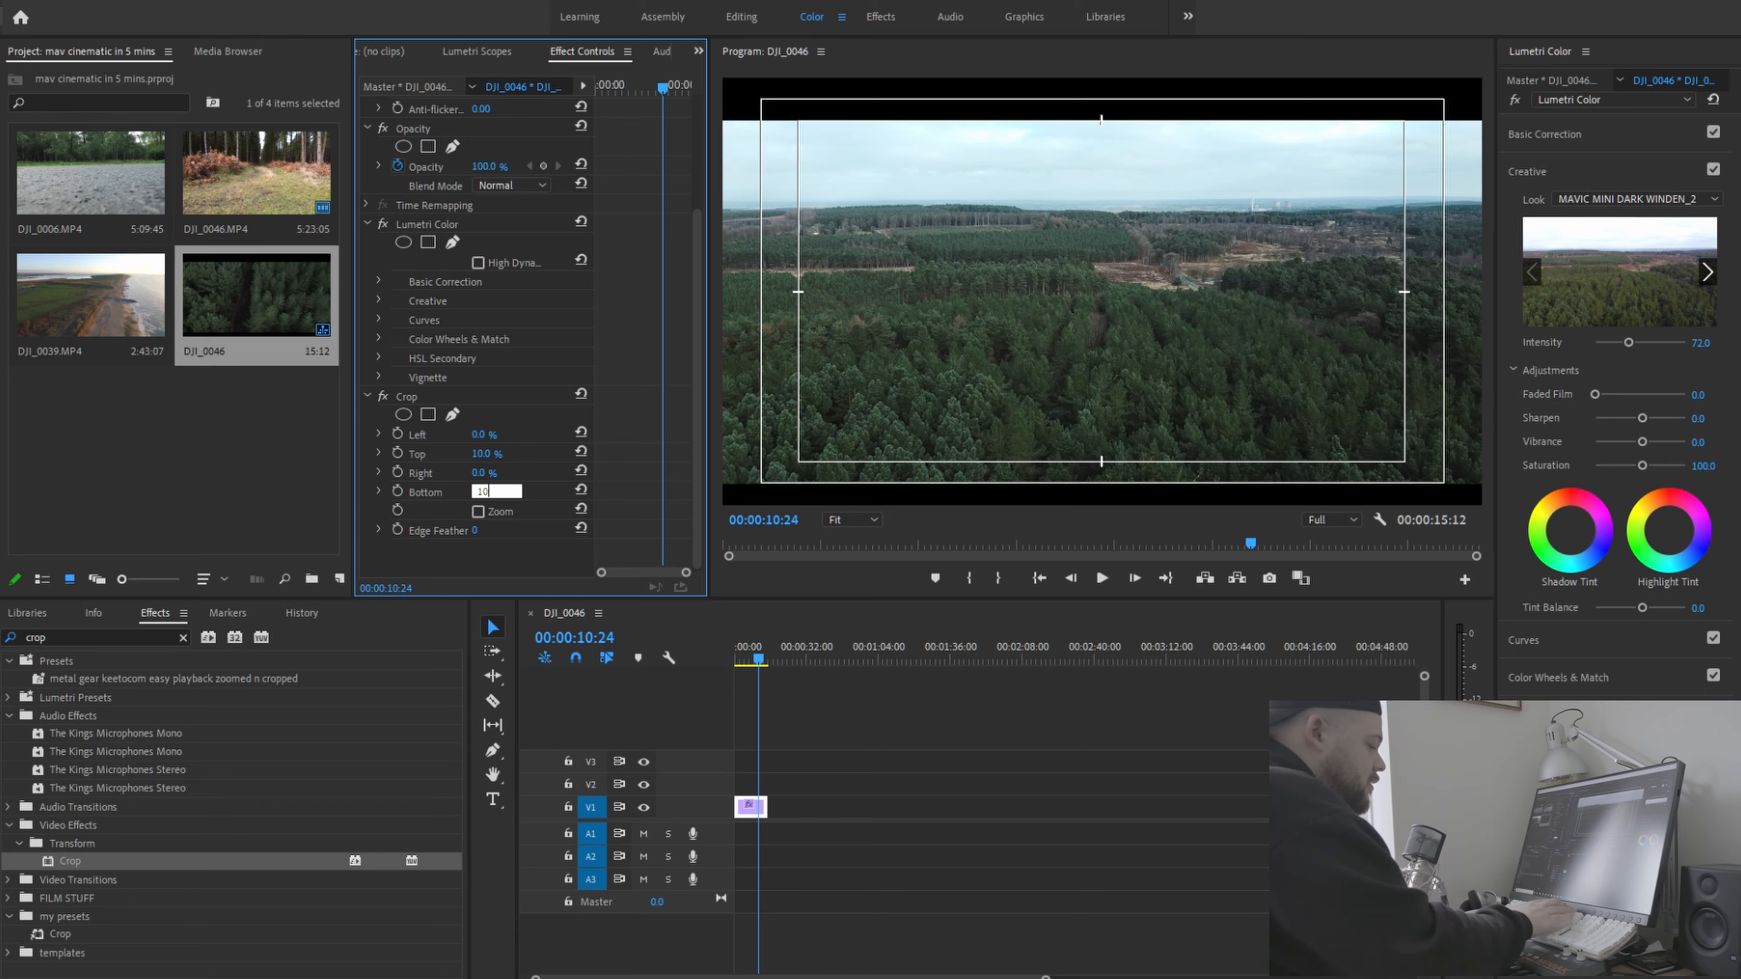
pyautogui.press('Return')
# Scrub back through the letterboxed clip and return the playhead to the start of the sequence
pyautogui.click(864, 689)
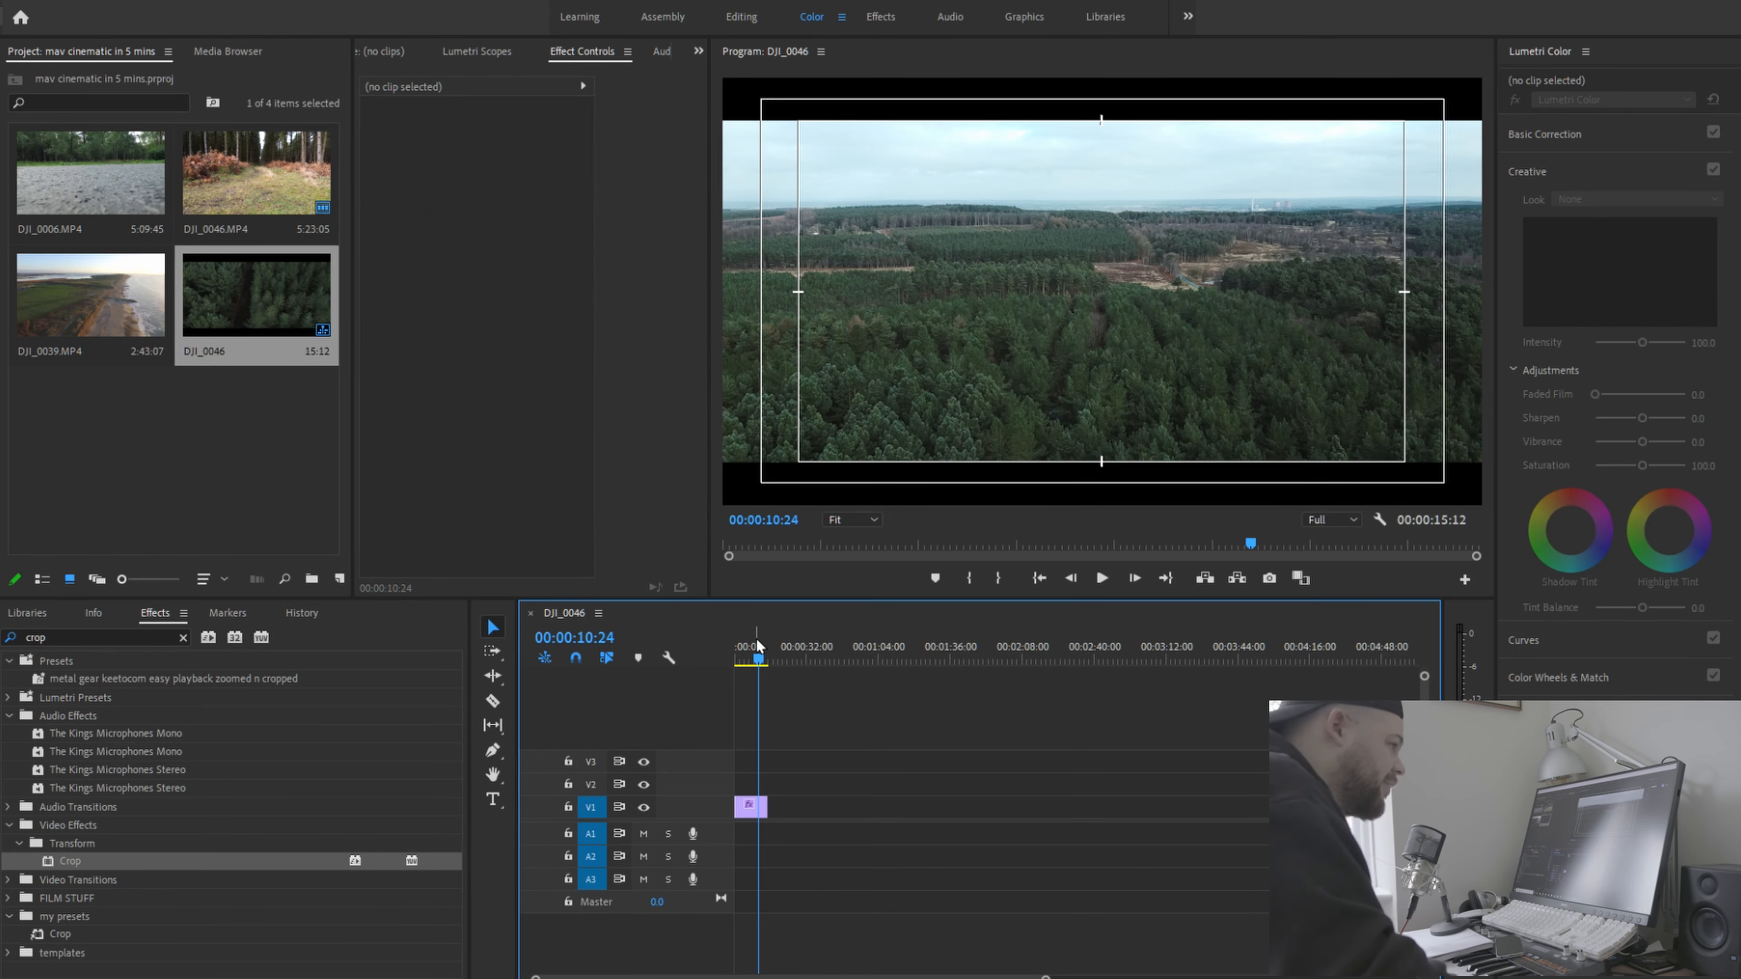
pyautogui.moveTo(756, 643); pyautogui.dragTo(750, 644)
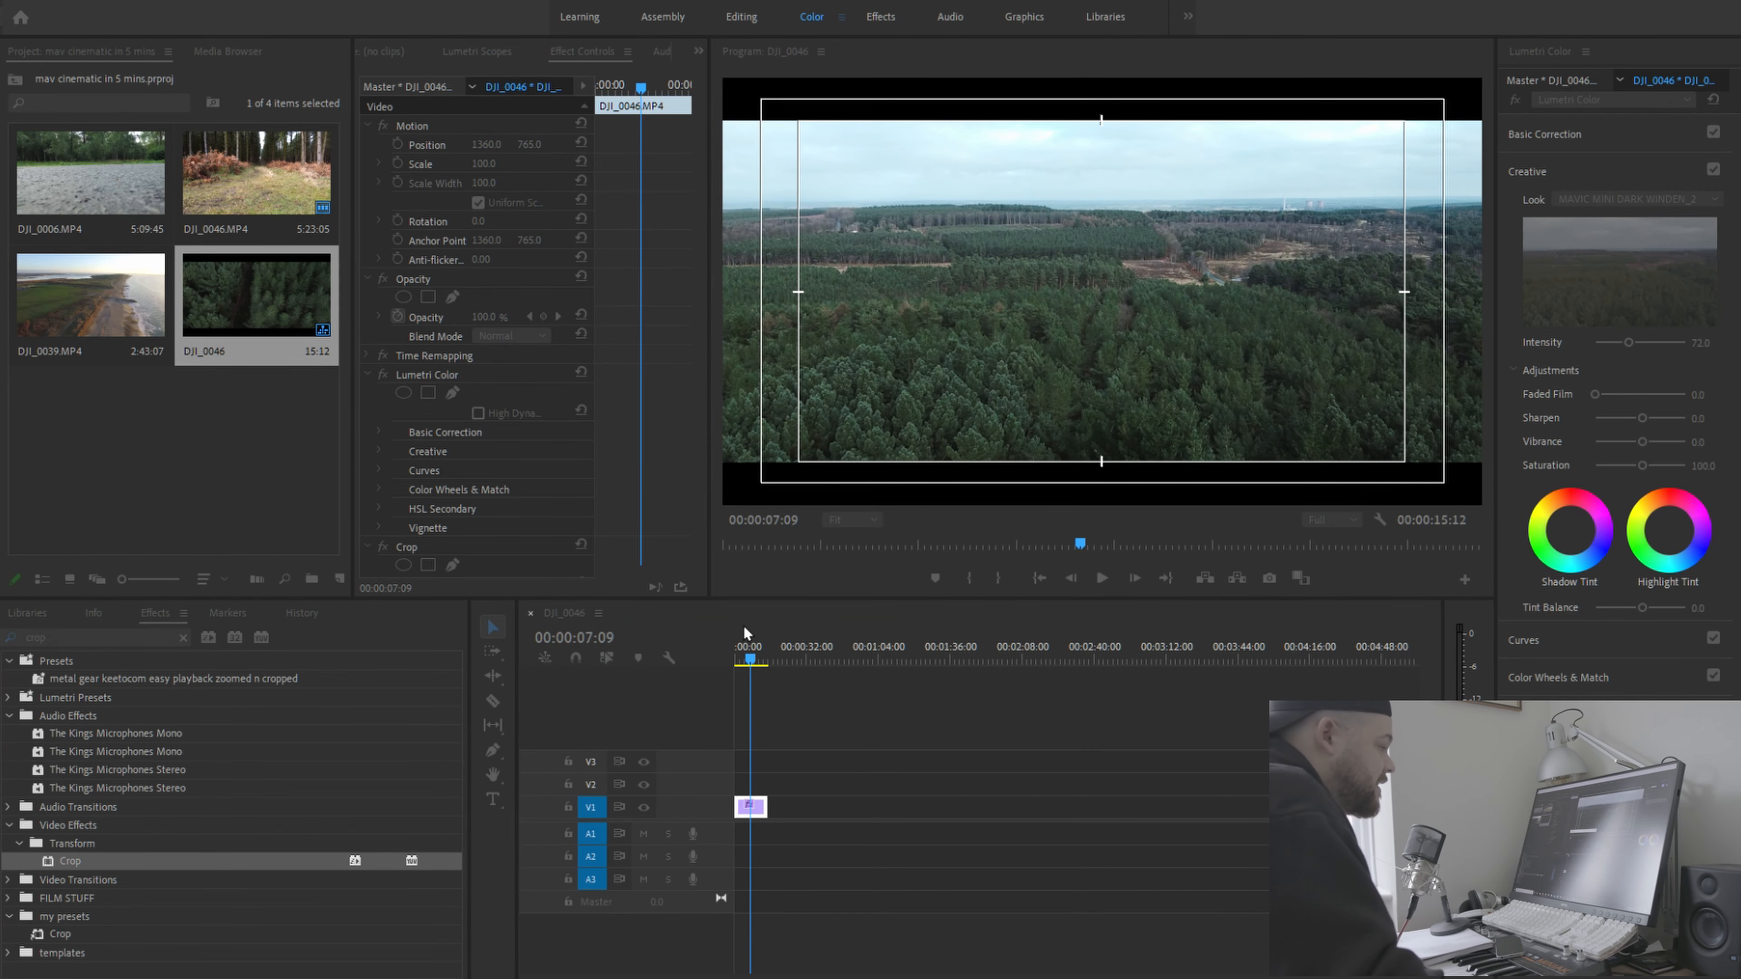
pyautogui.click(739, 634)
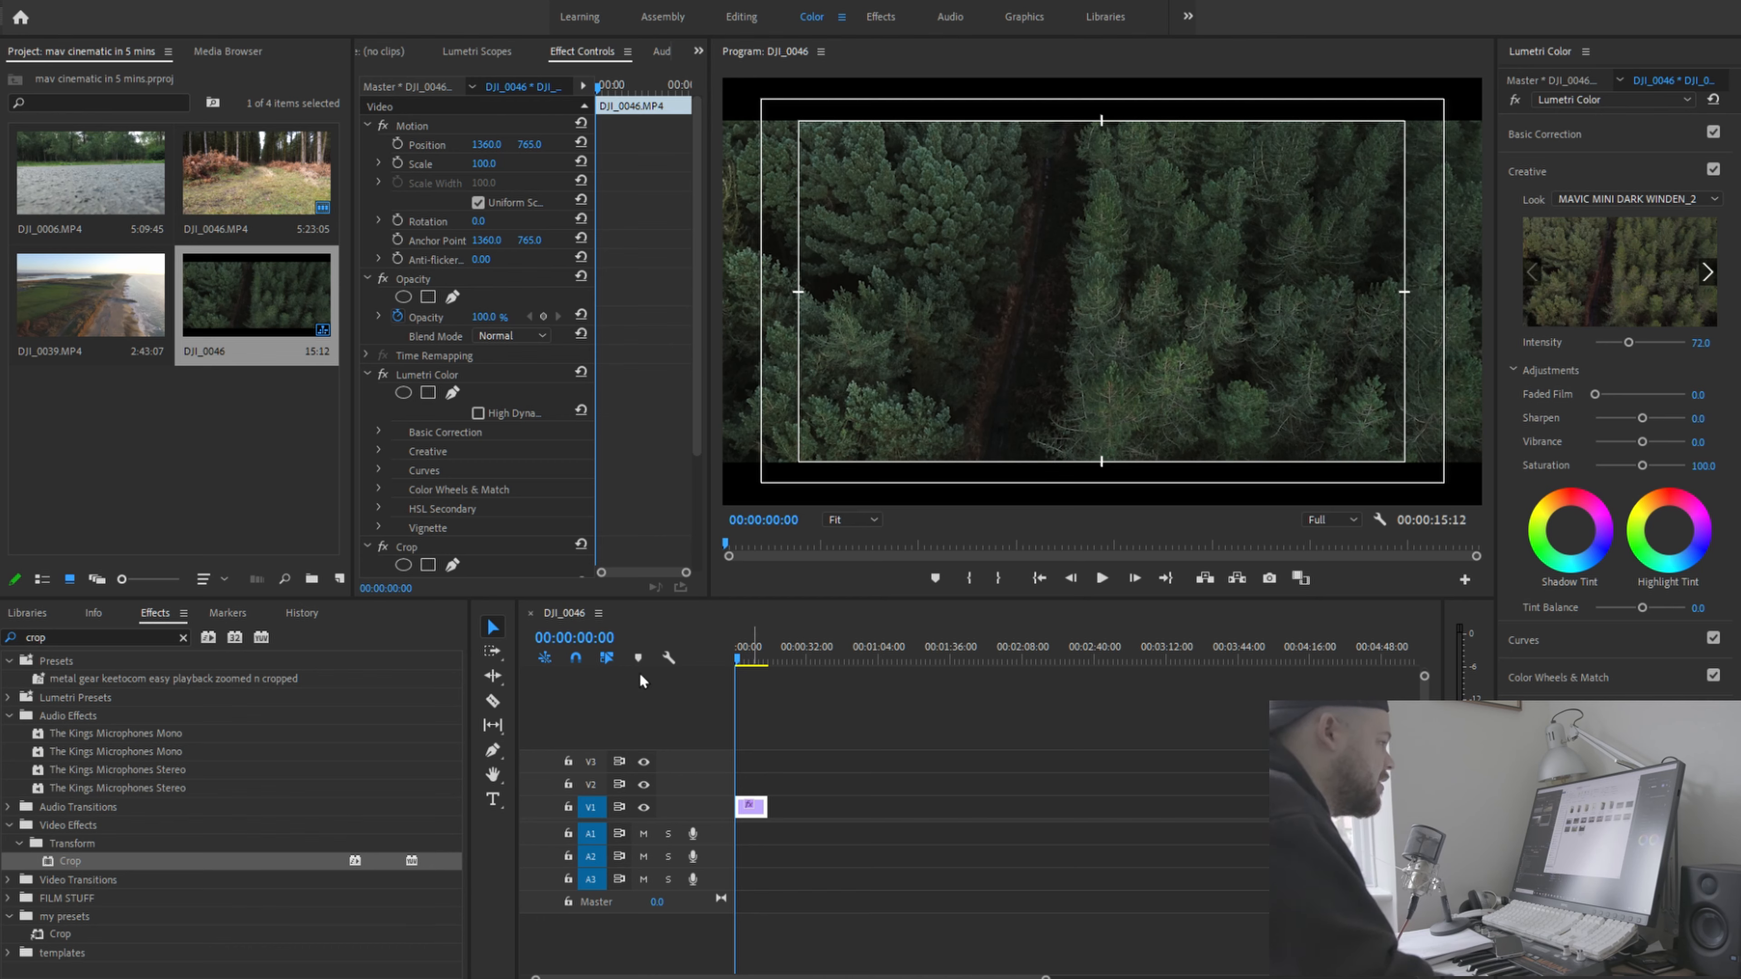
# Import the ambient WAV recordings into the project and audition 07027064.wav and 07027033.wav
pyautogui.doubleClick(252, 459)
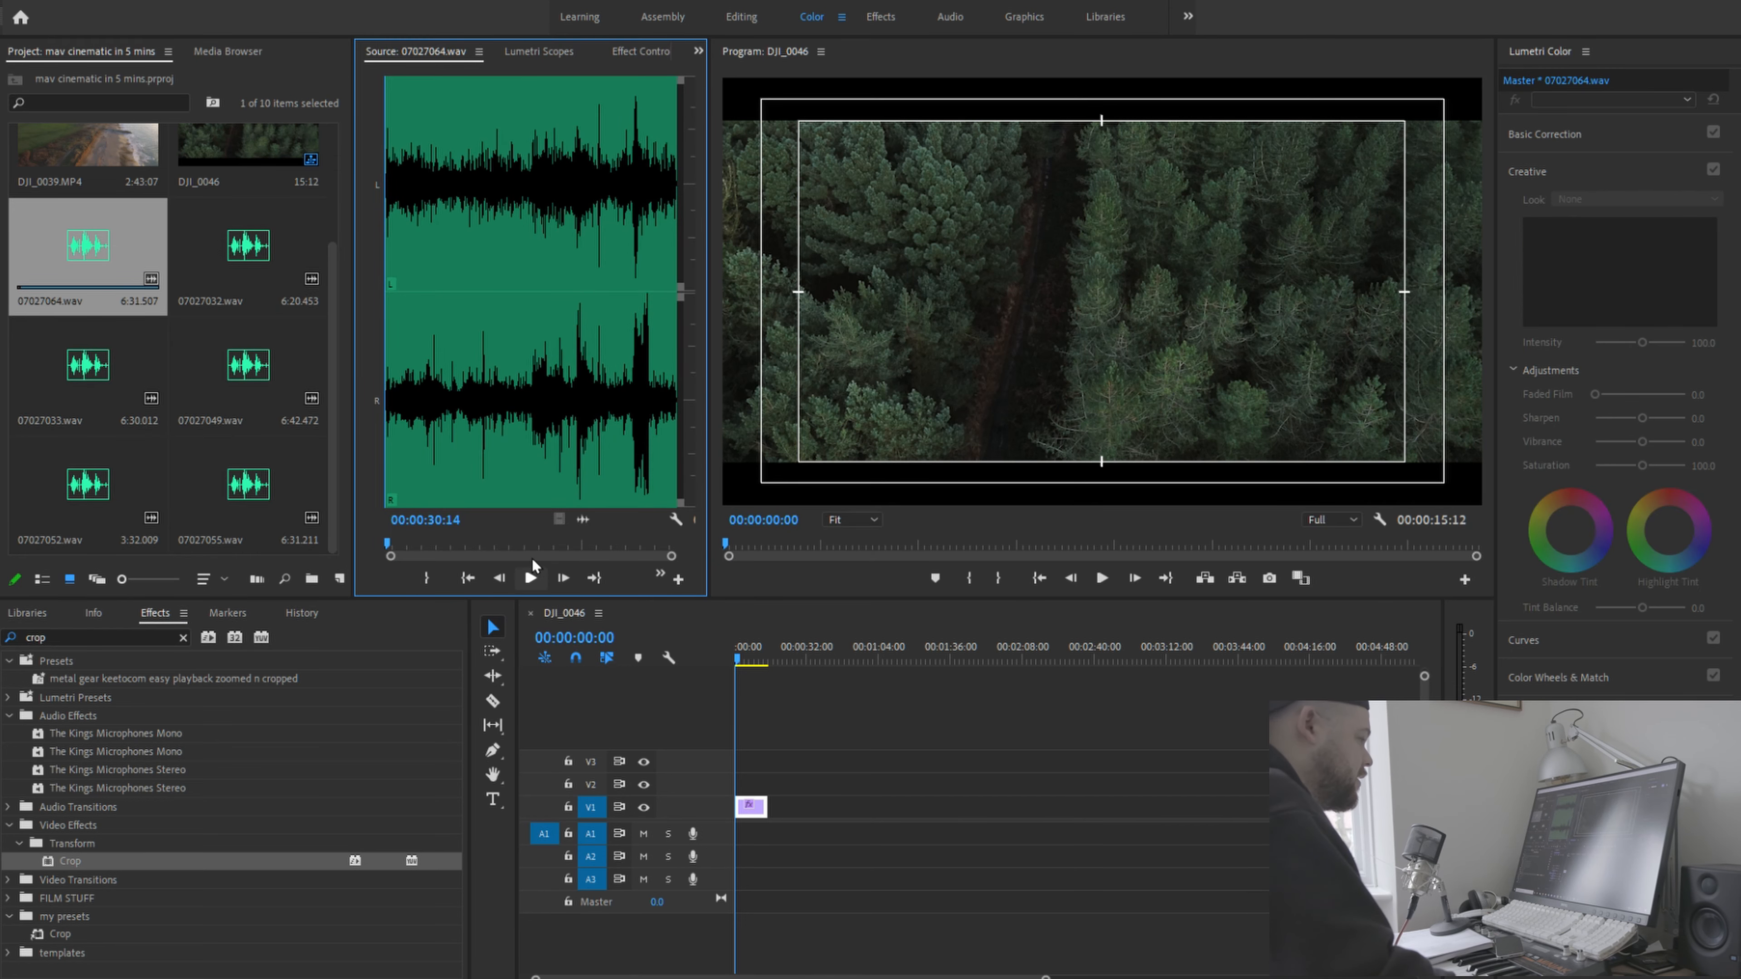
pyautogui.click(532, 569)
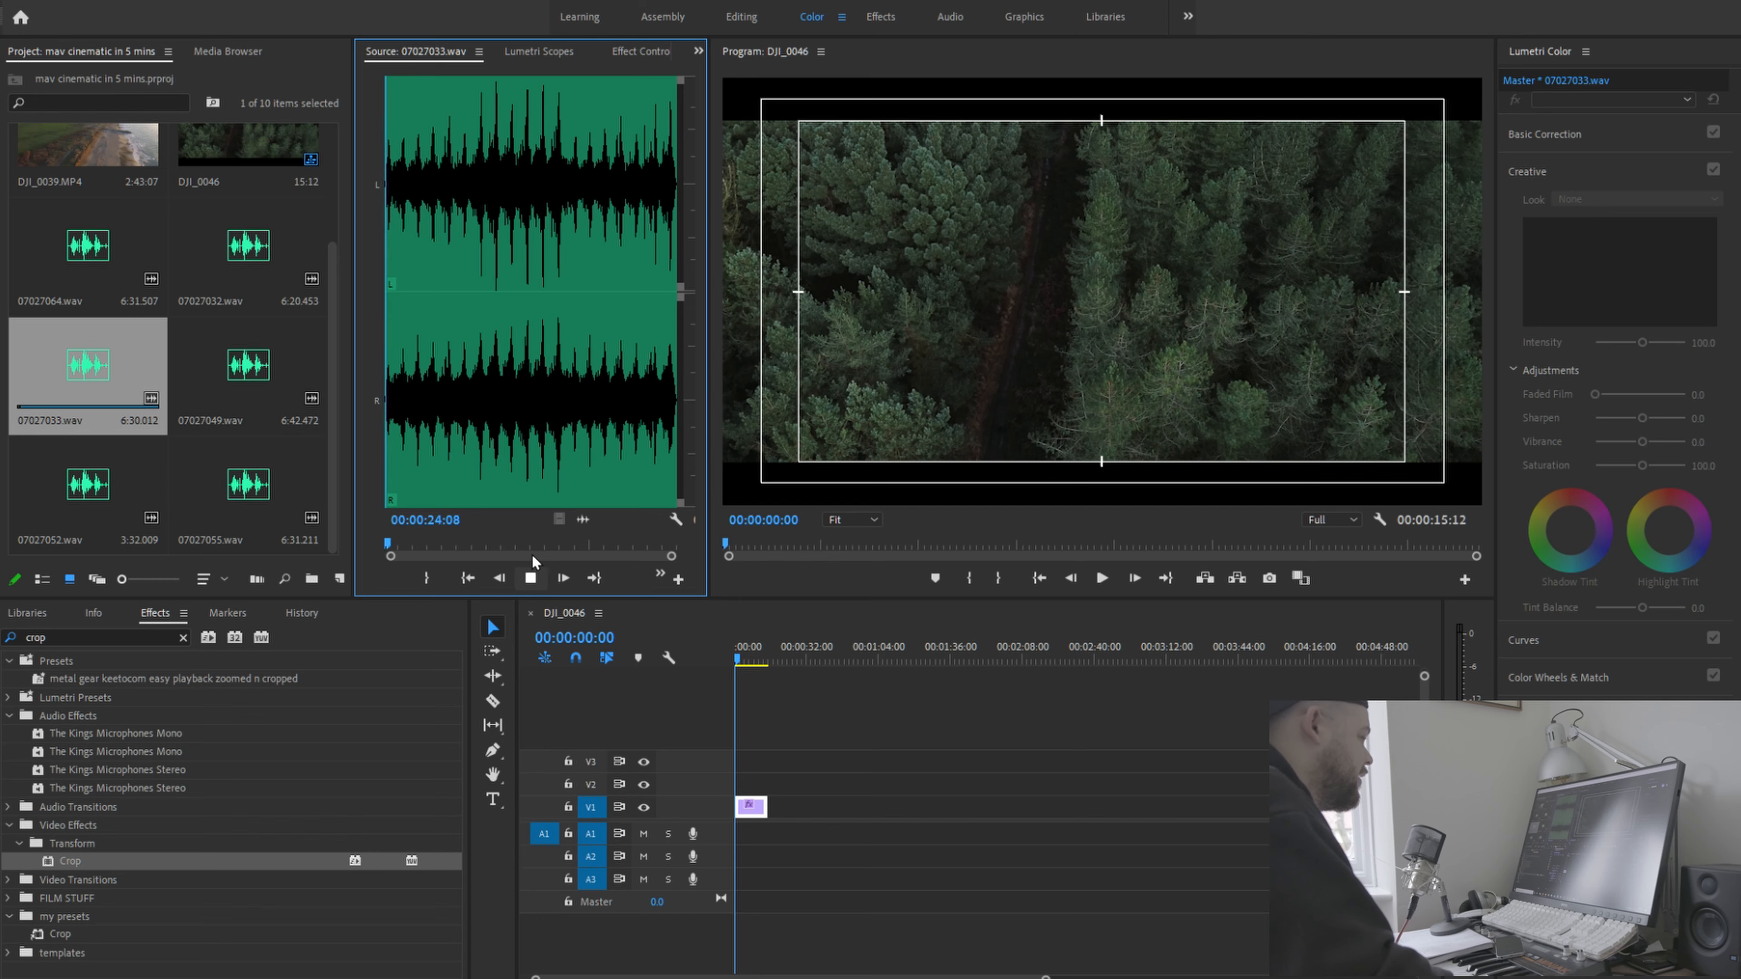
pyautogui.press('space')
# Place 07027033.wav on audio track A1 at the sequence start, cut it at the video's end and delete the excess
pyautogui.moveTo(77, 349); pyautogui.dragTo(709, 819)
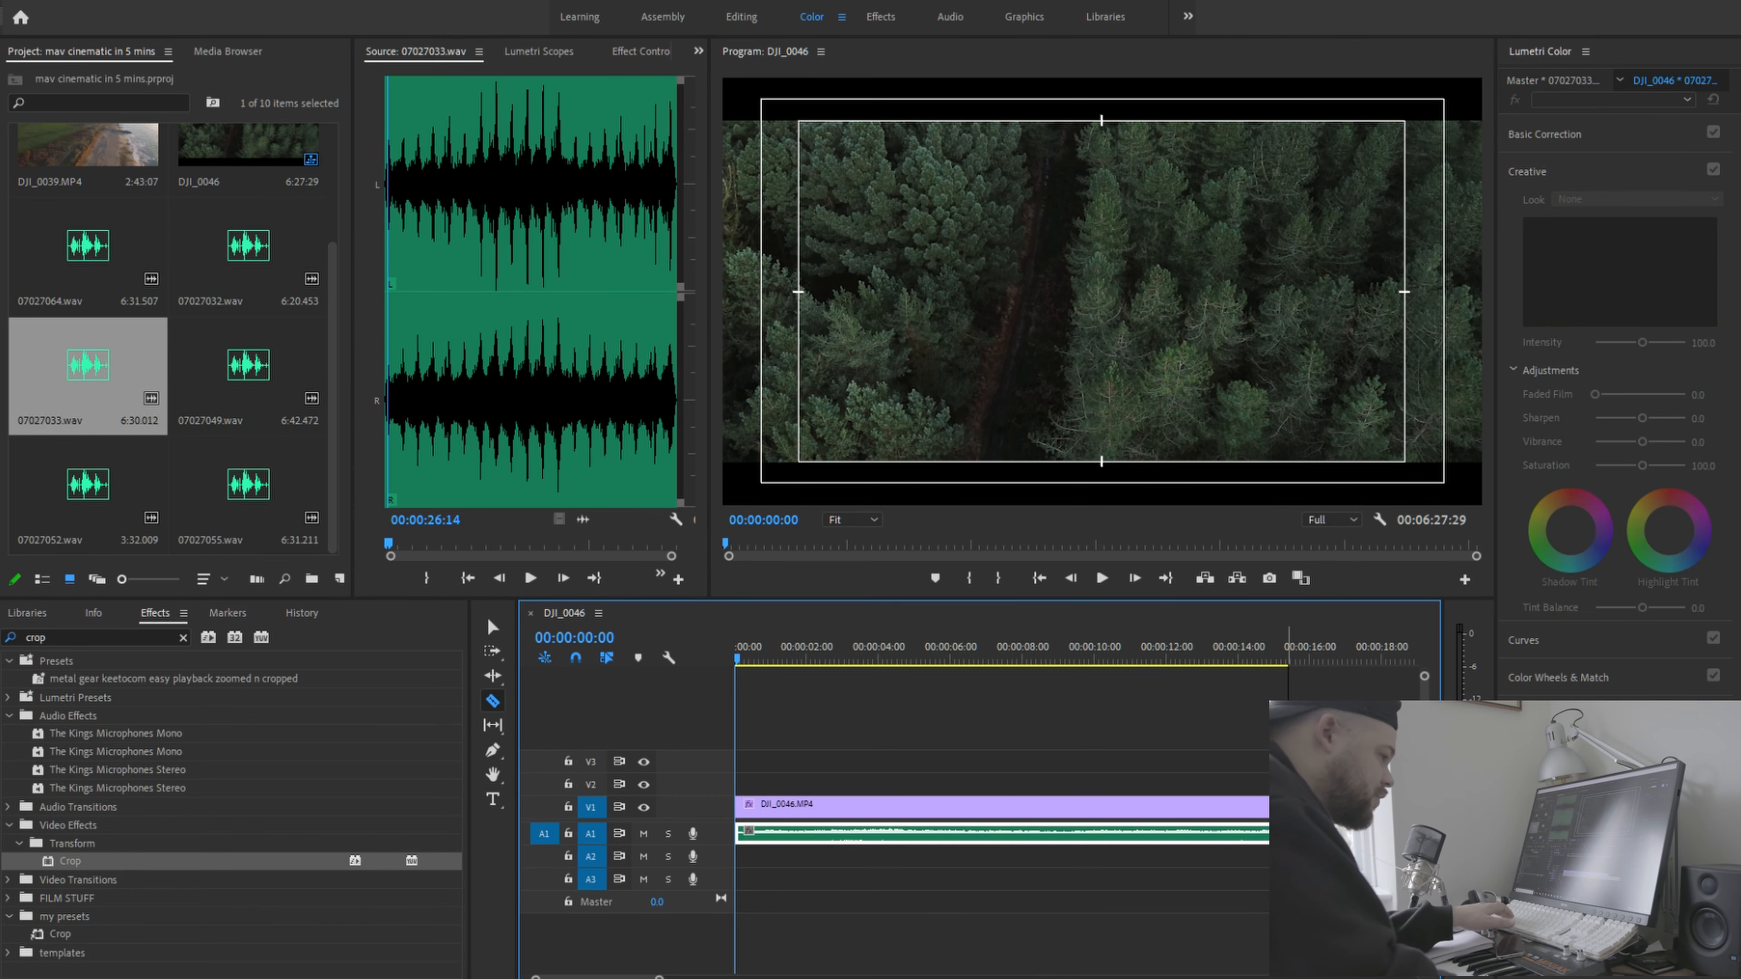
pyautogui.click(1289, 833)
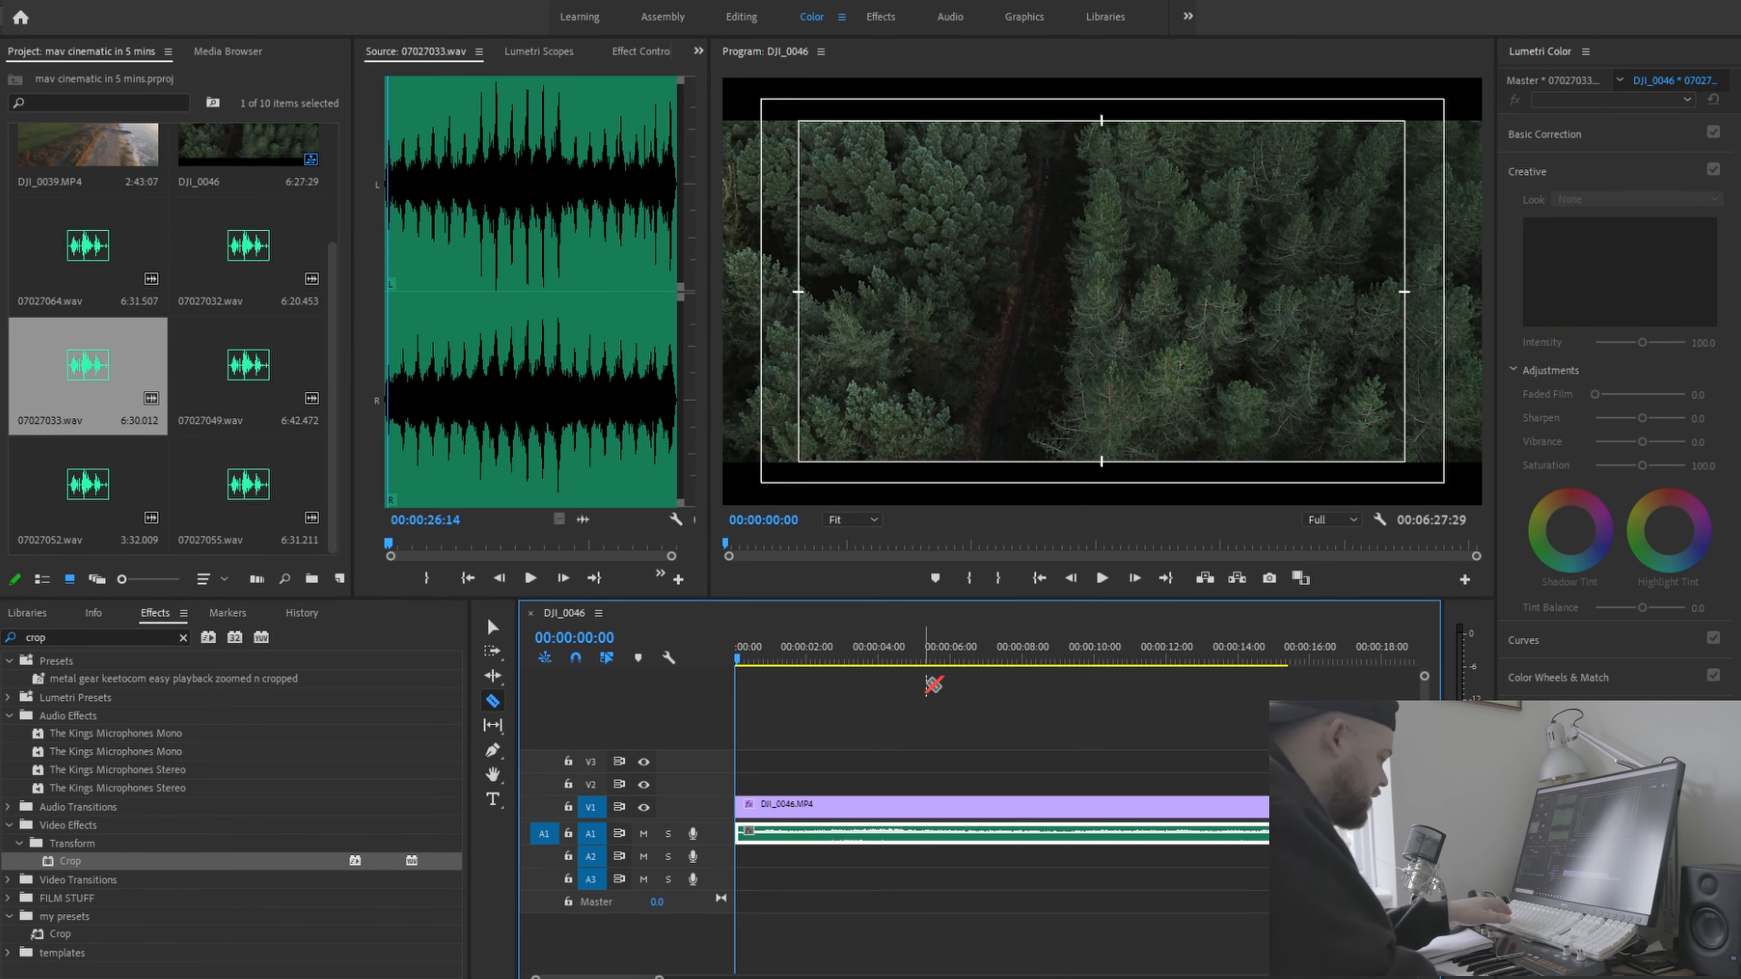
pyautogui.click(493, 627)
pyautogui.click(1330, 833)
pyautogui.press('Delete')
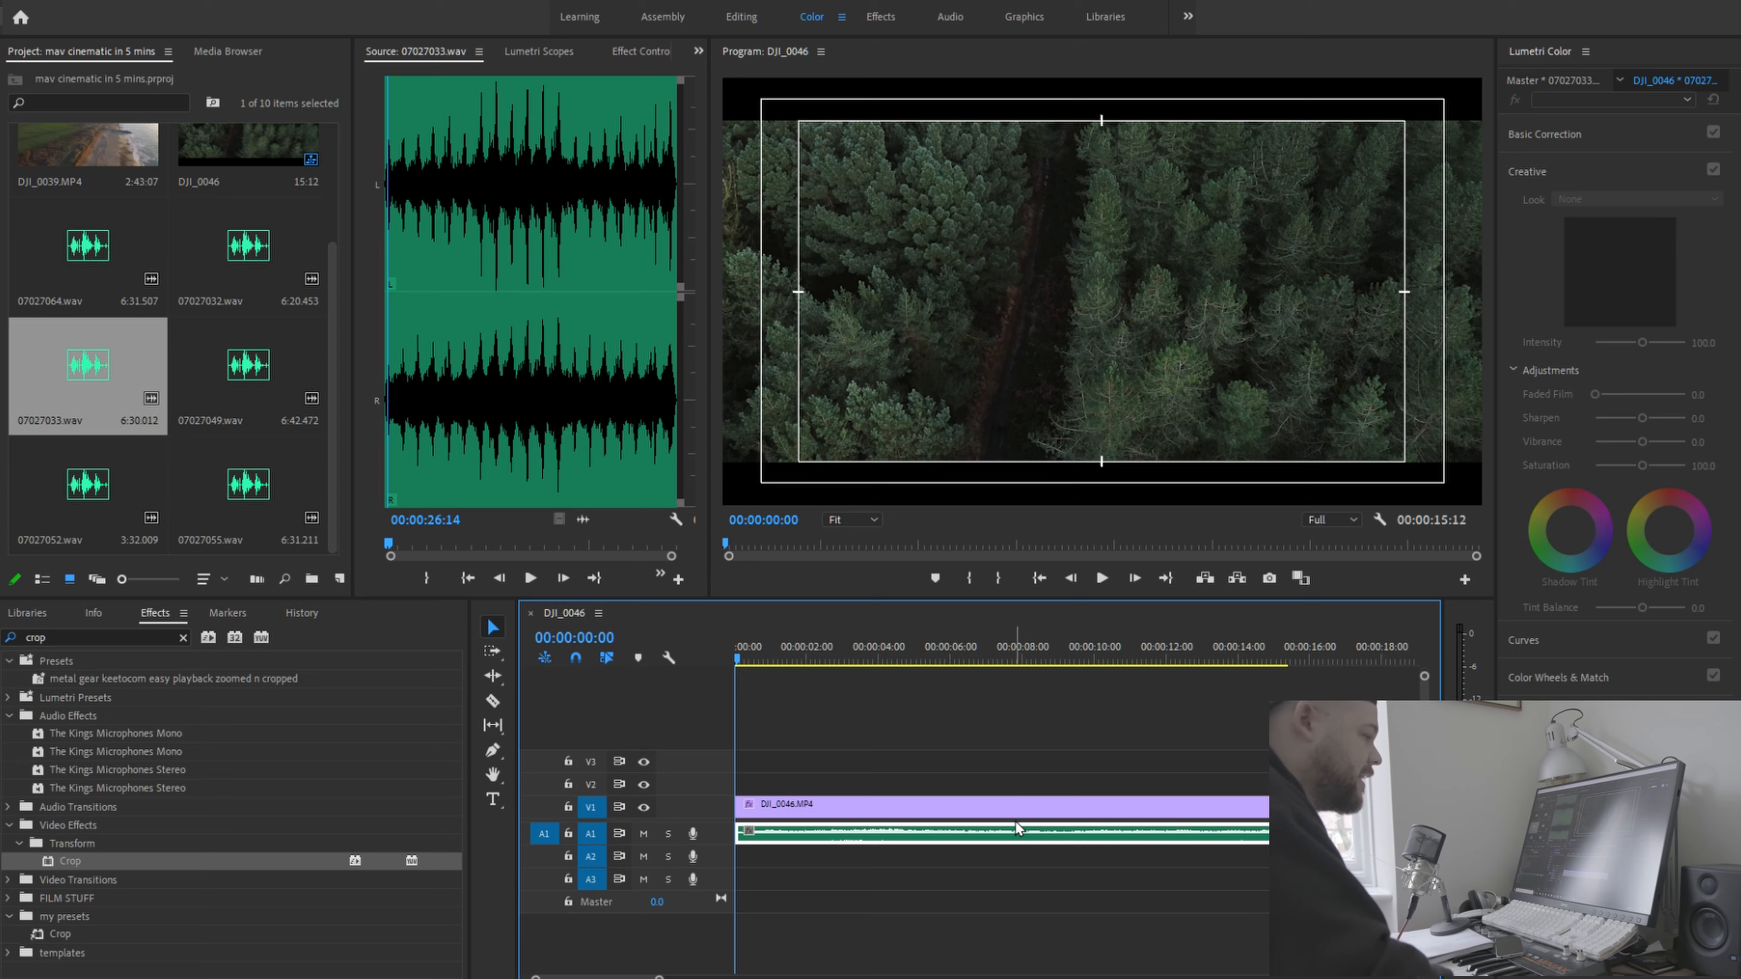
# Play back the sequence with the ambient sound, stop partway and open the audio clip's effect settings
pyautogui.click(1094, 560)
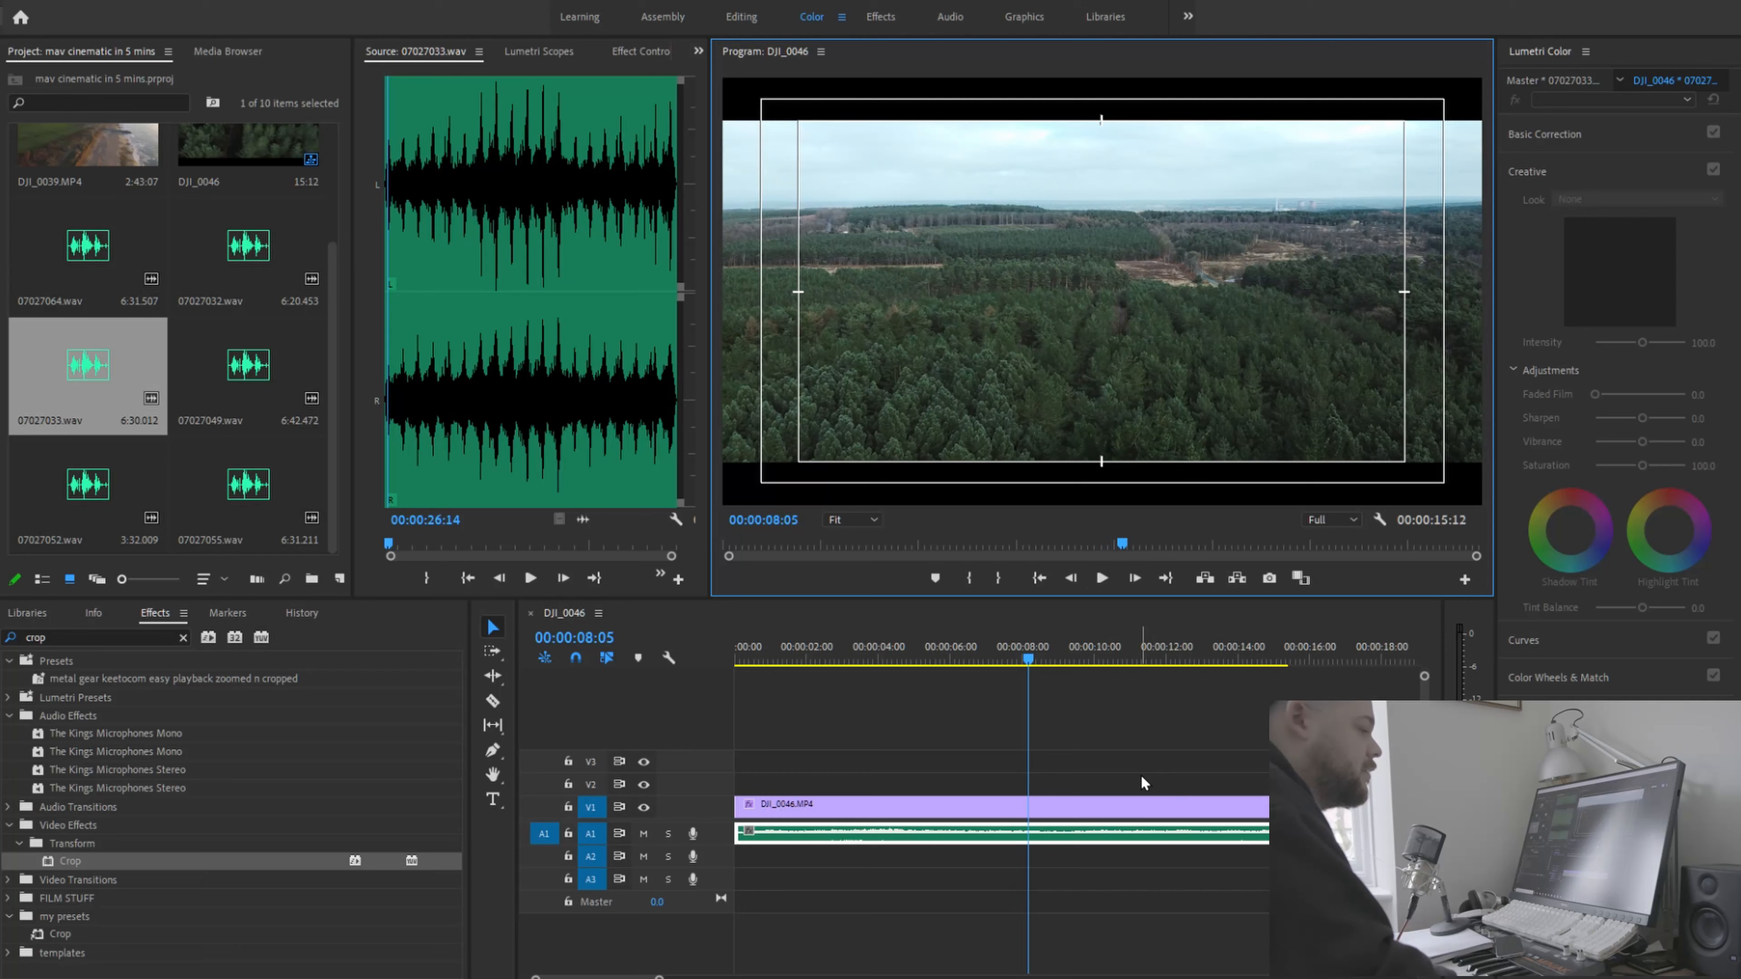
pyautogui.click(1121, 816)
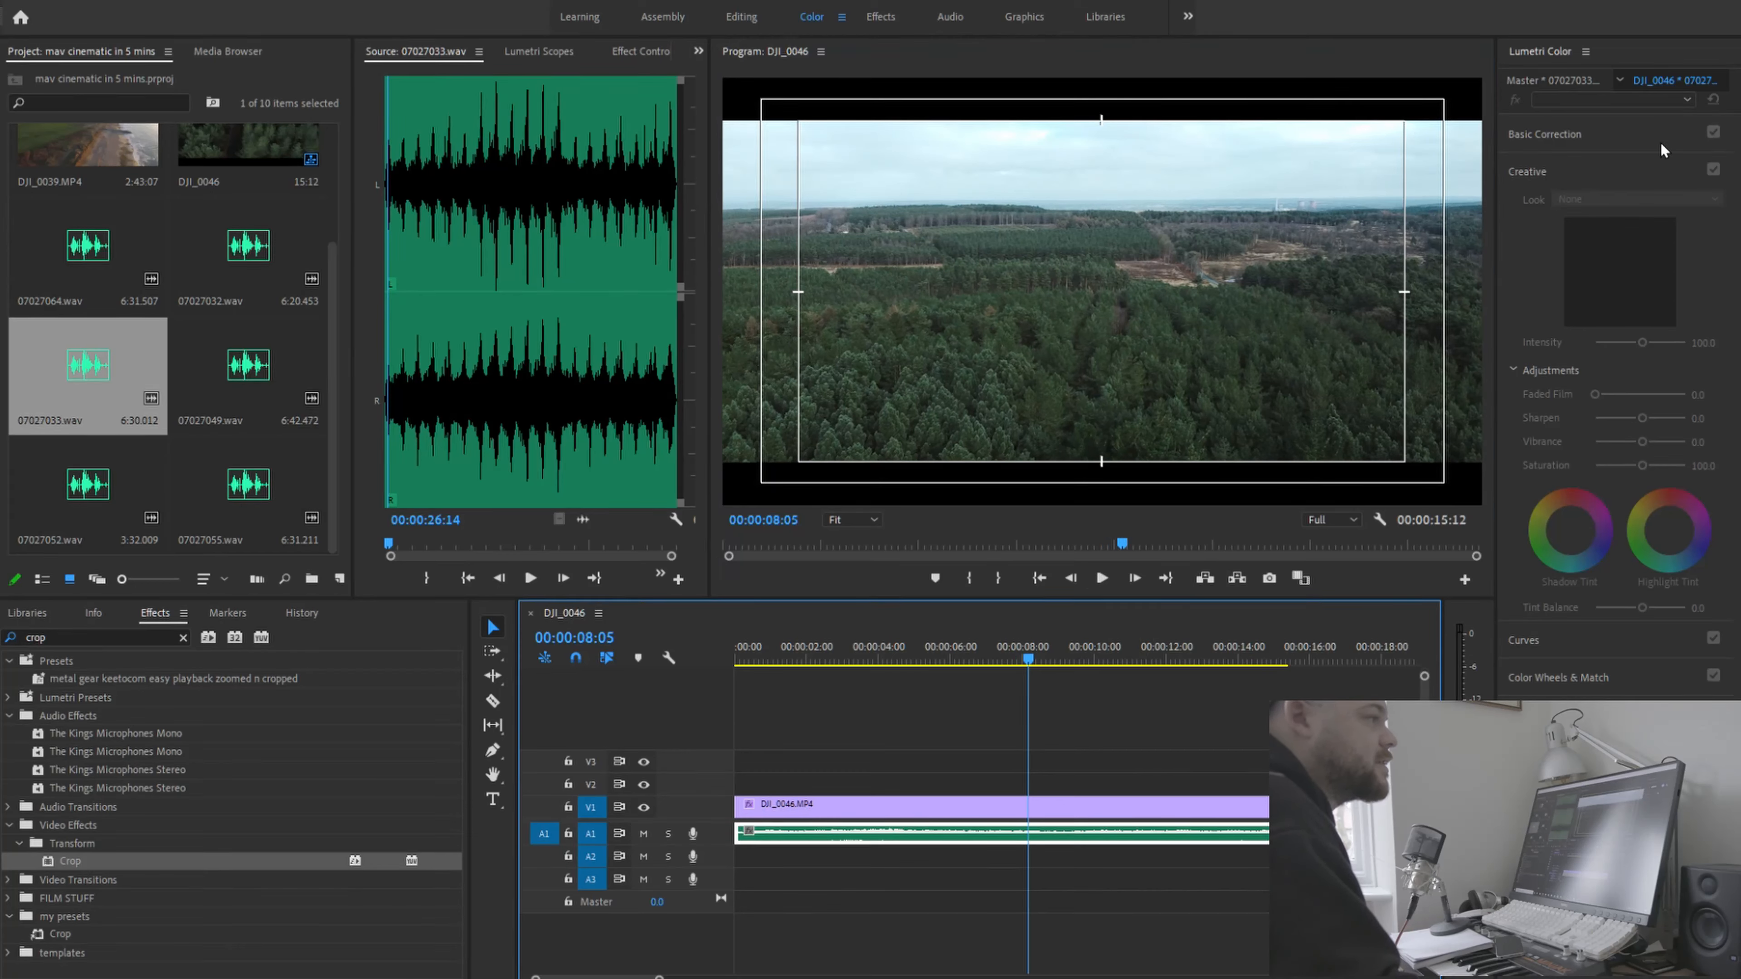
pyautogui.click(619, 45)
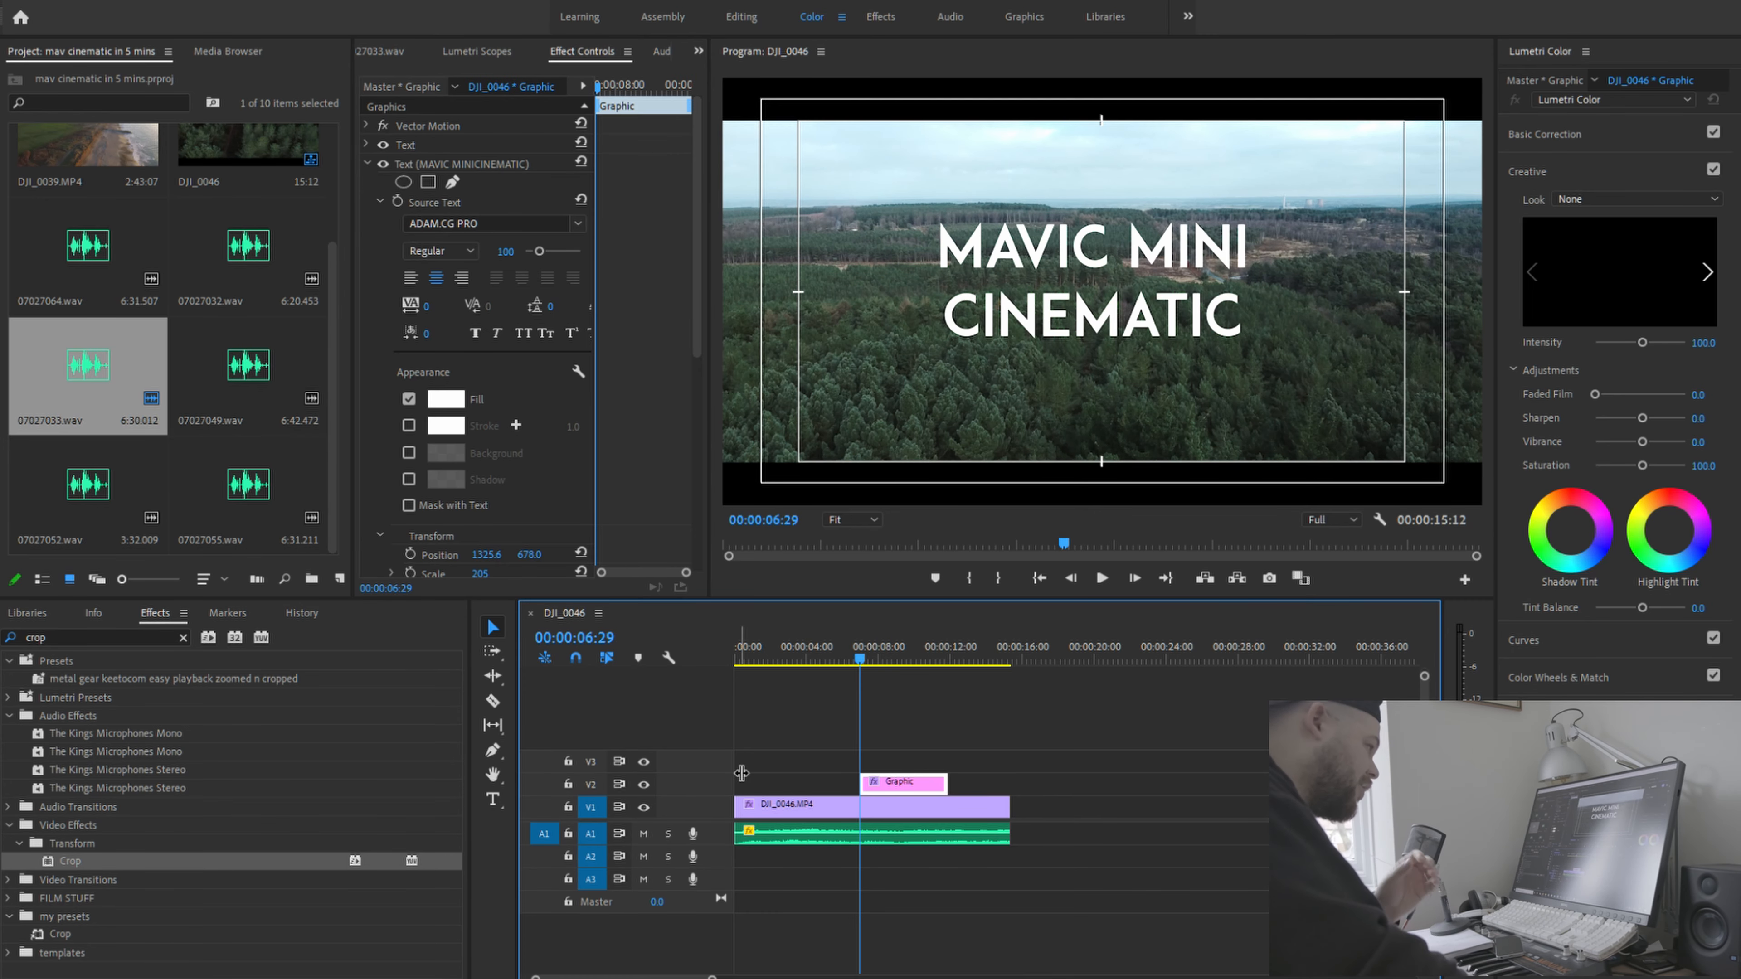
# Audition "sound pack 1 cine sci long tone 5.wav" from the Cine TONES folder and place it on track A3 at the sequence start
pyautogui.click(329, 397)
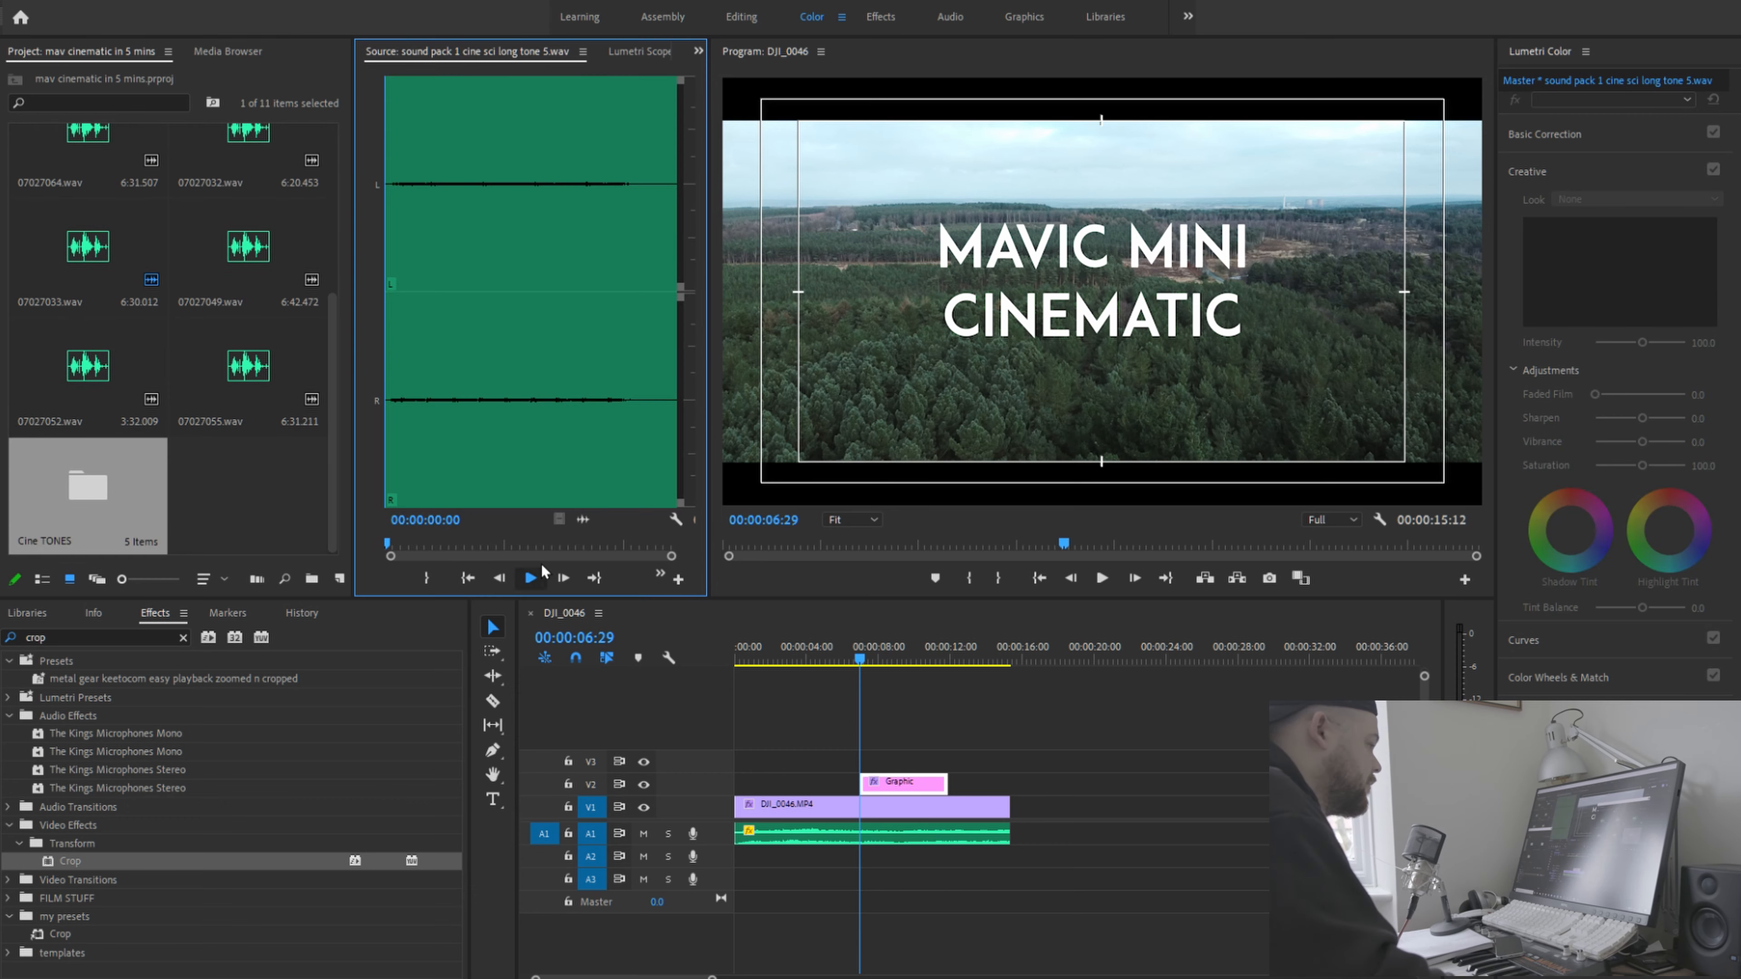
pyautogui.click(535, 574)
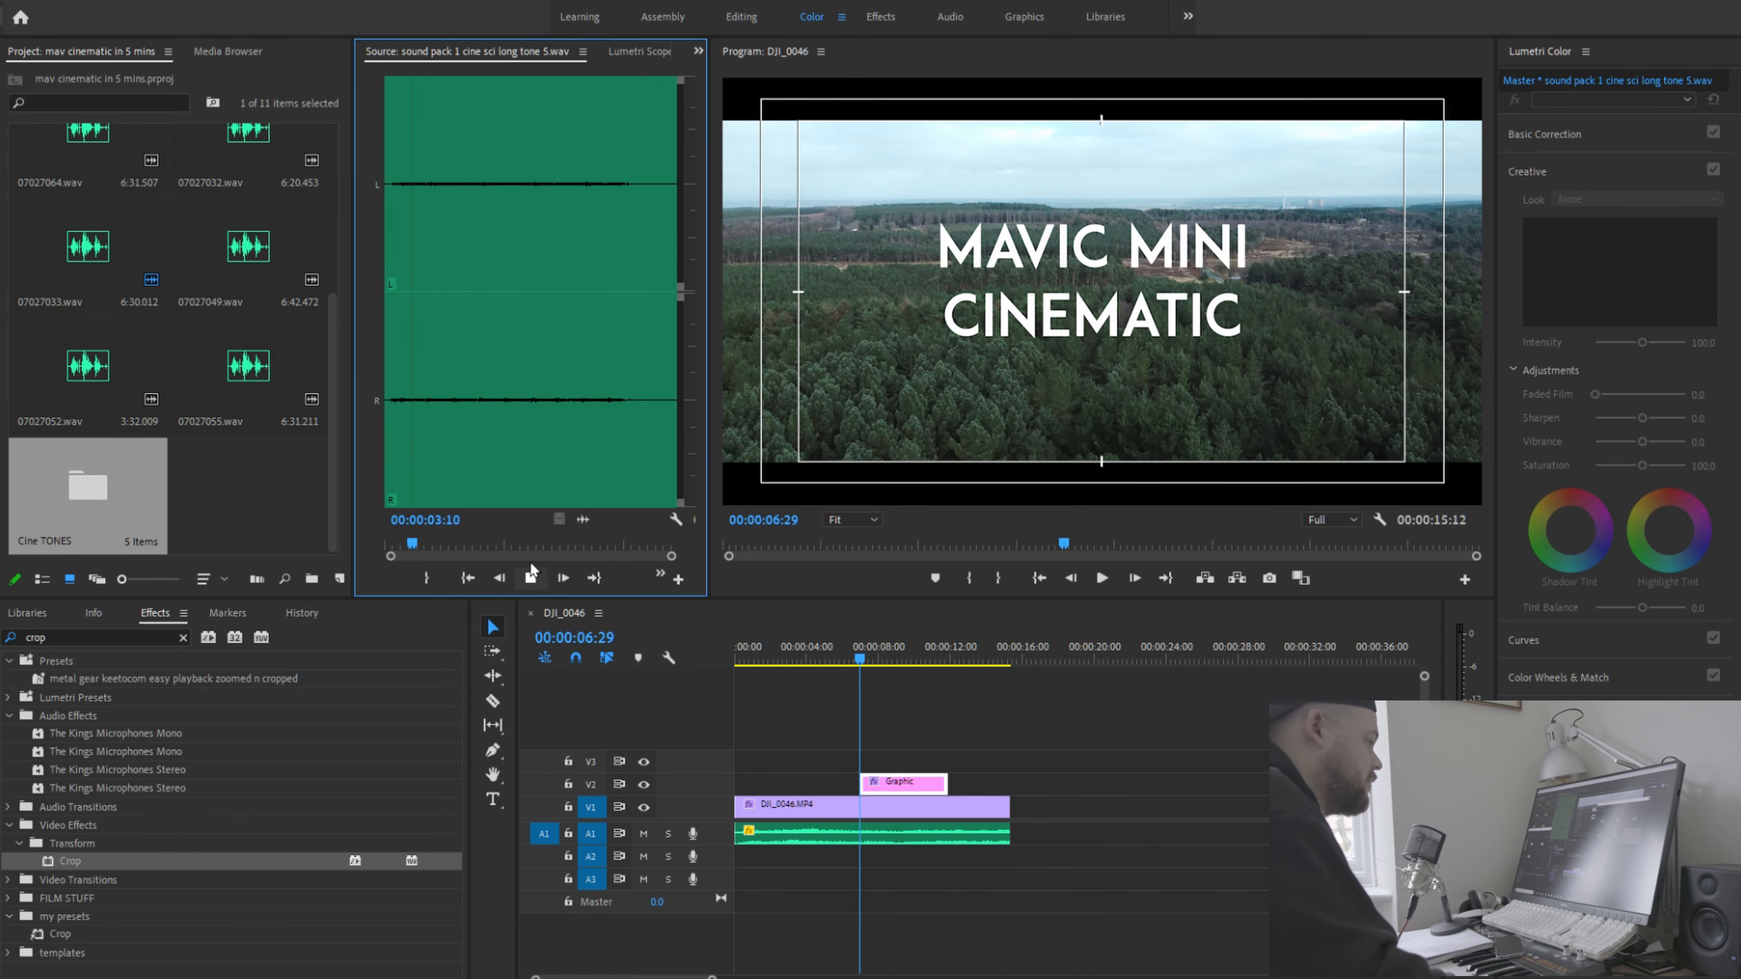
pyautogui.click(531, 573)
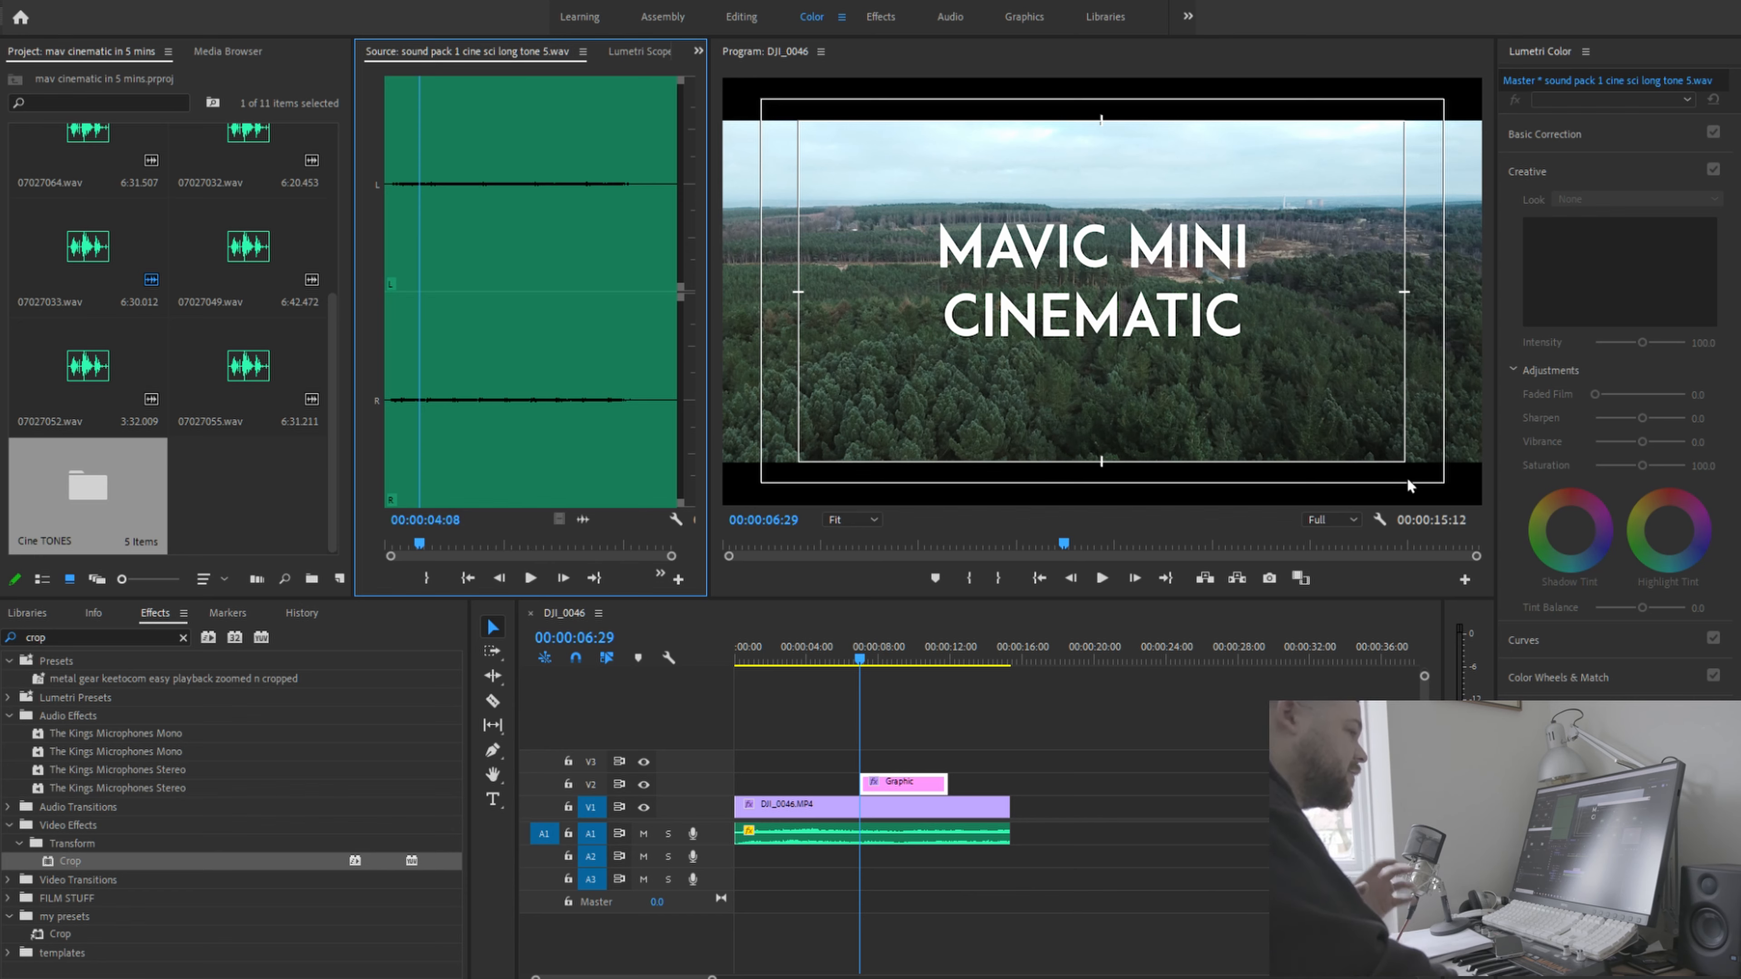
pyautogui.moveTo(531, 295); pyautogui.dragTo(774, 858)
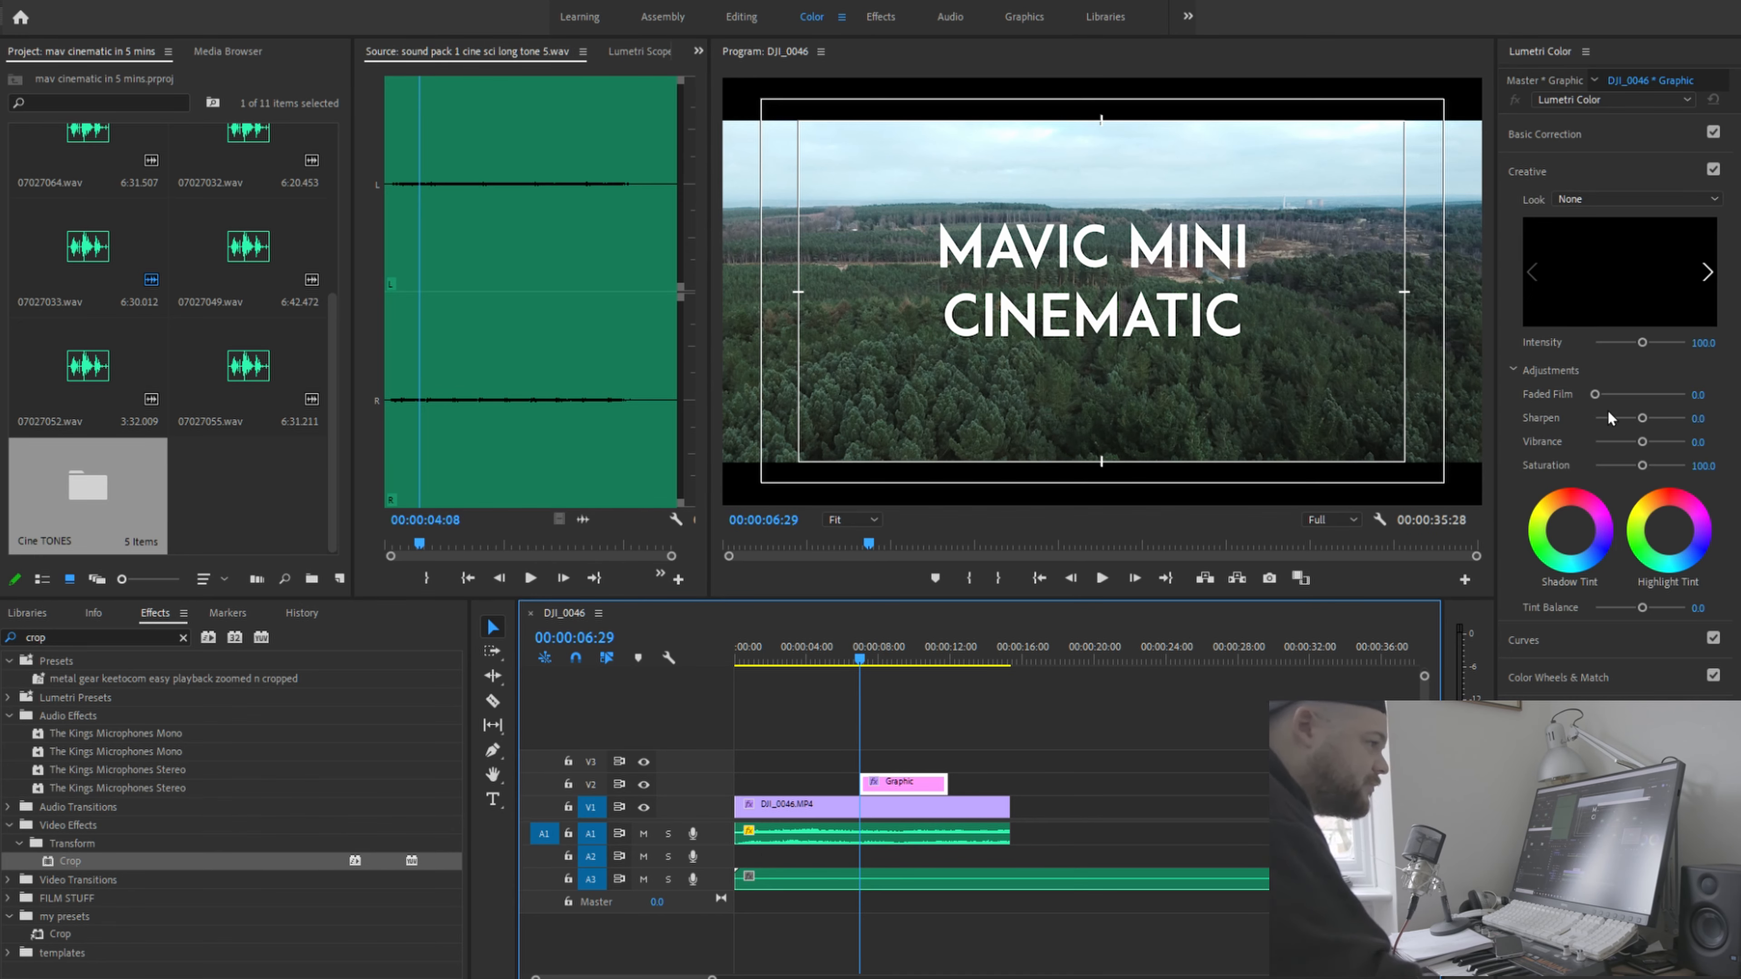
# Audition "sound pack 1 cine sci long tone 7.wav" and place it on track A2 starting at about 4 seconds
pyautogui.click(1540, 425)
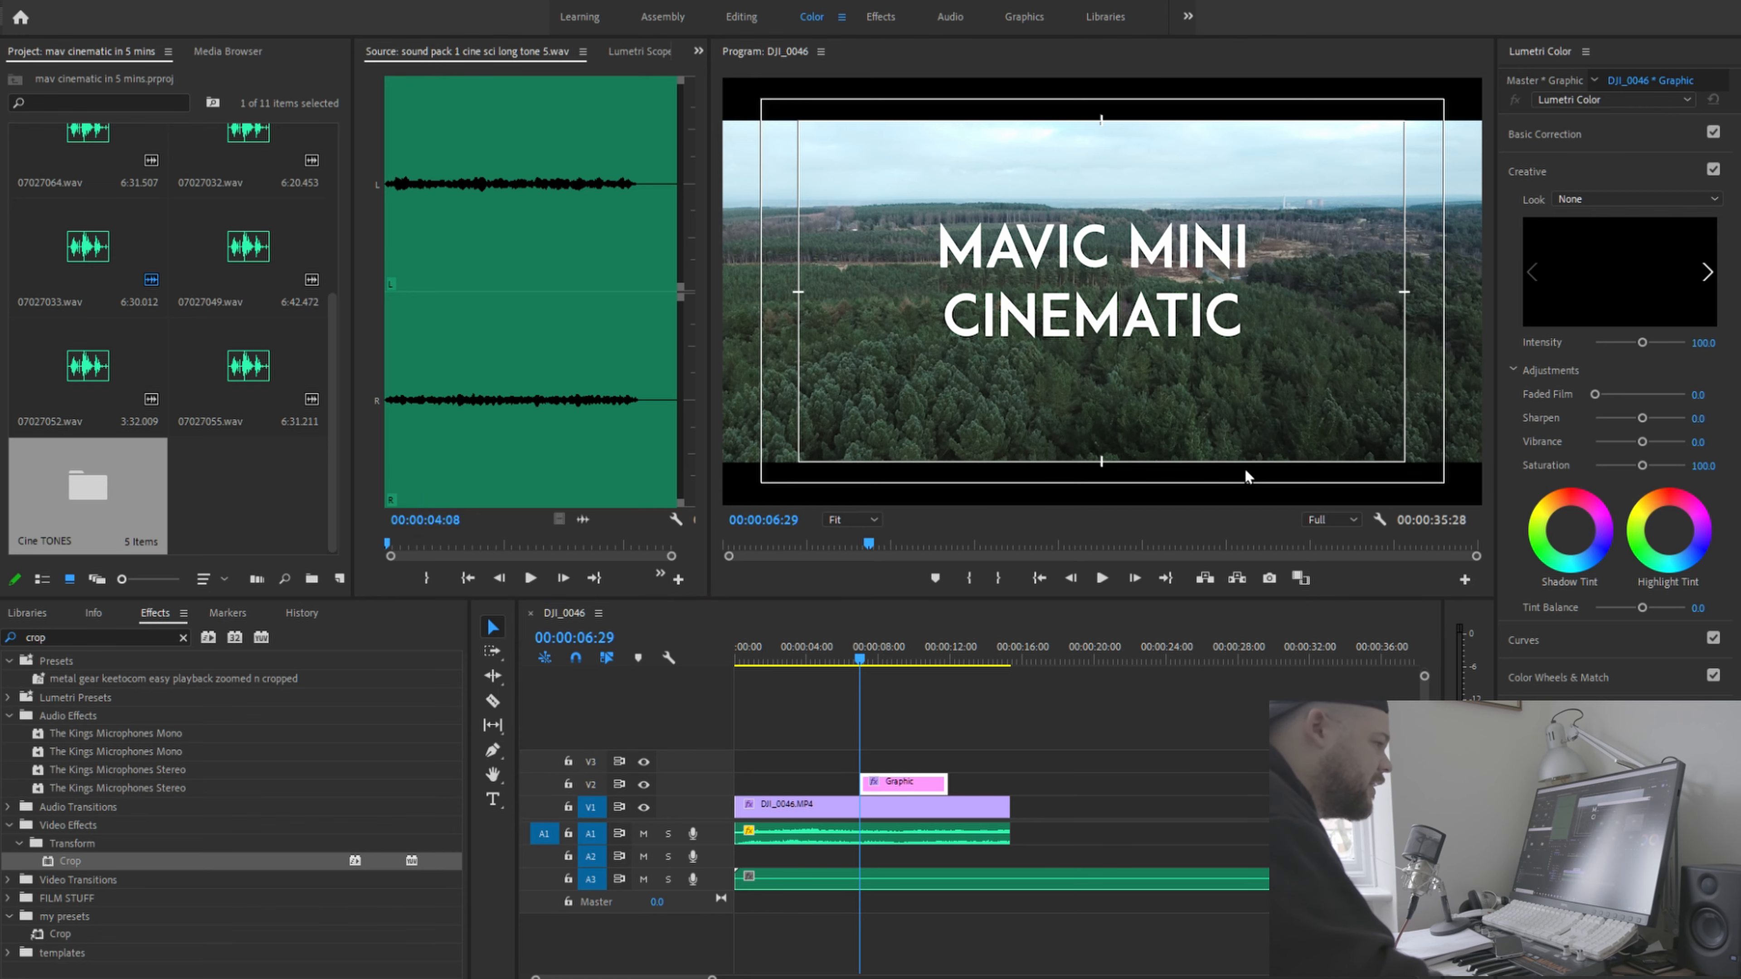
pyautogui.doubleClick(1245, 470)
pyautogui.click(532, 576)
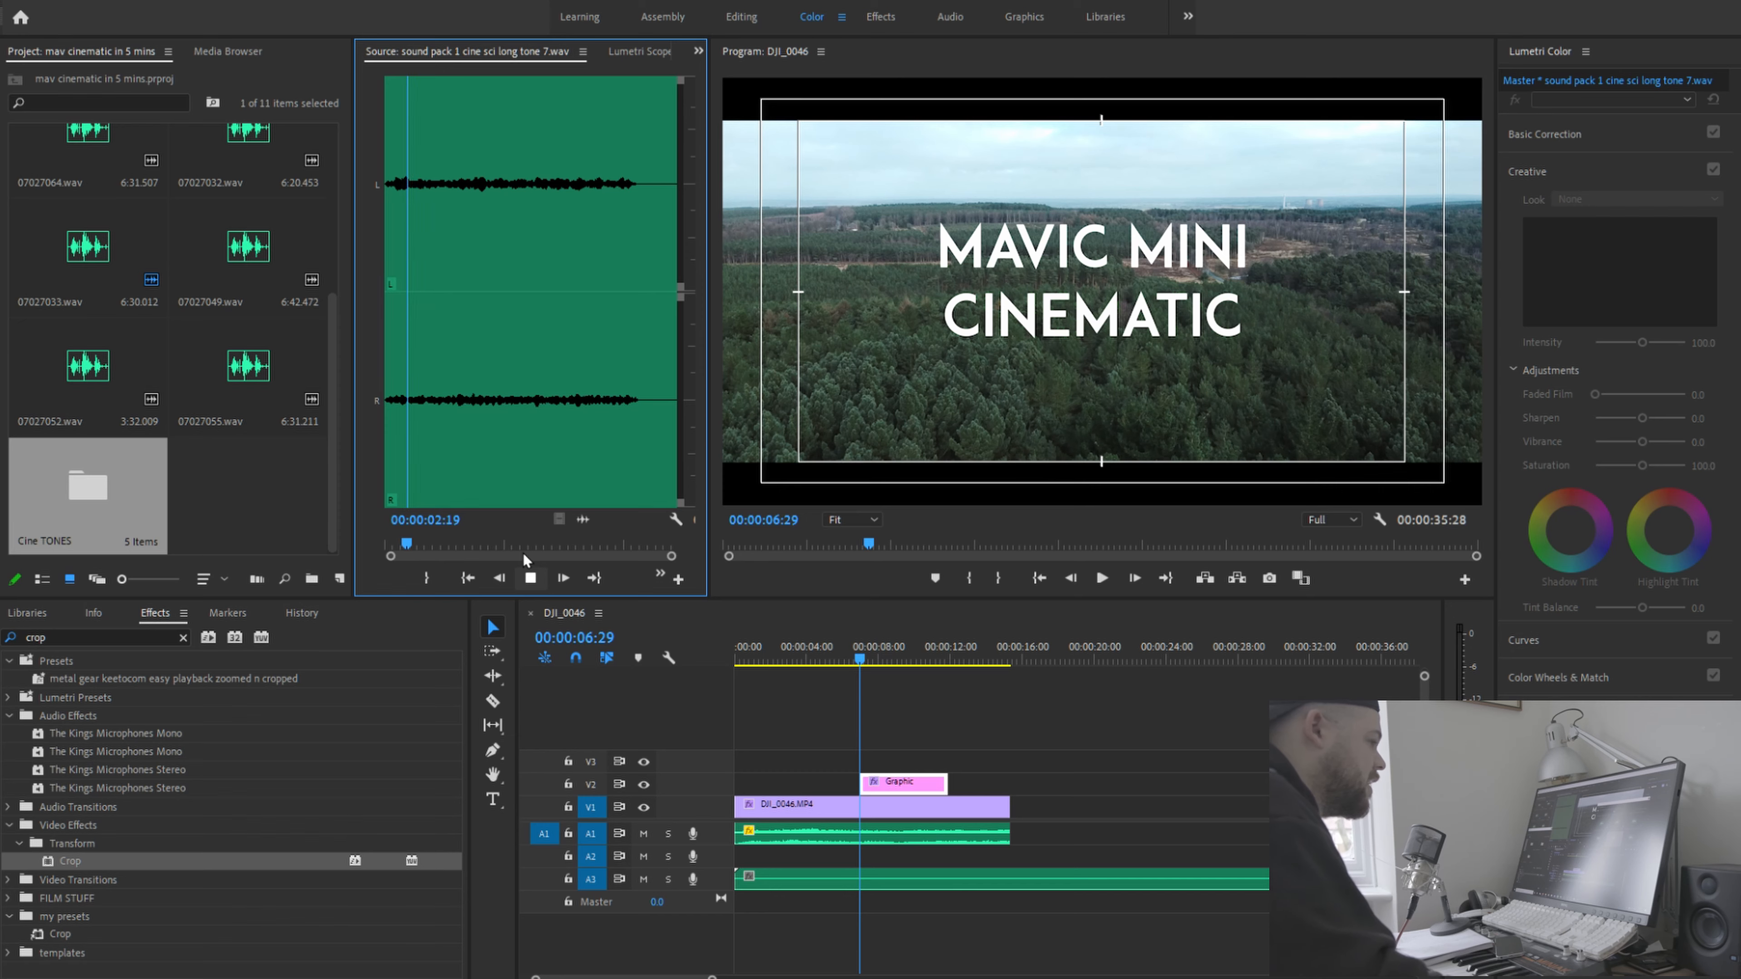
pyautogui.moveTo(1256, 507); pyautogui.dragTo(814, 857)
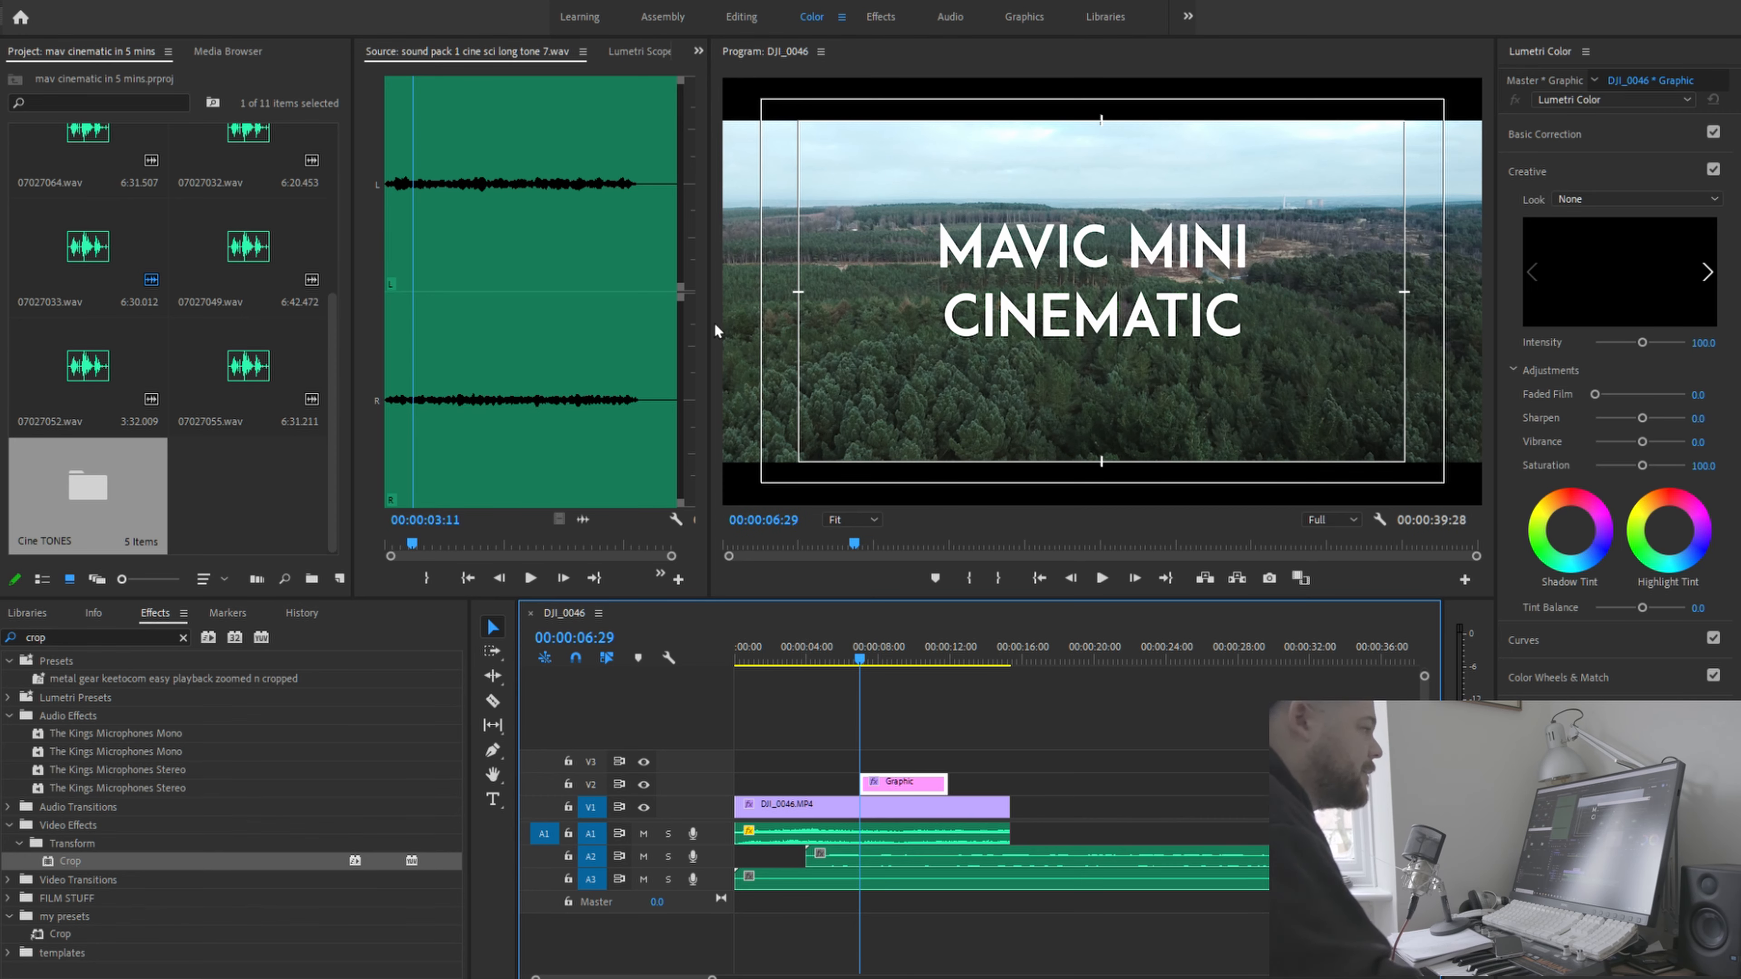
# Audition "sound pack 1 cine sci - brass Build.wav" in the source preview
pyautogui.click(1544, 192)
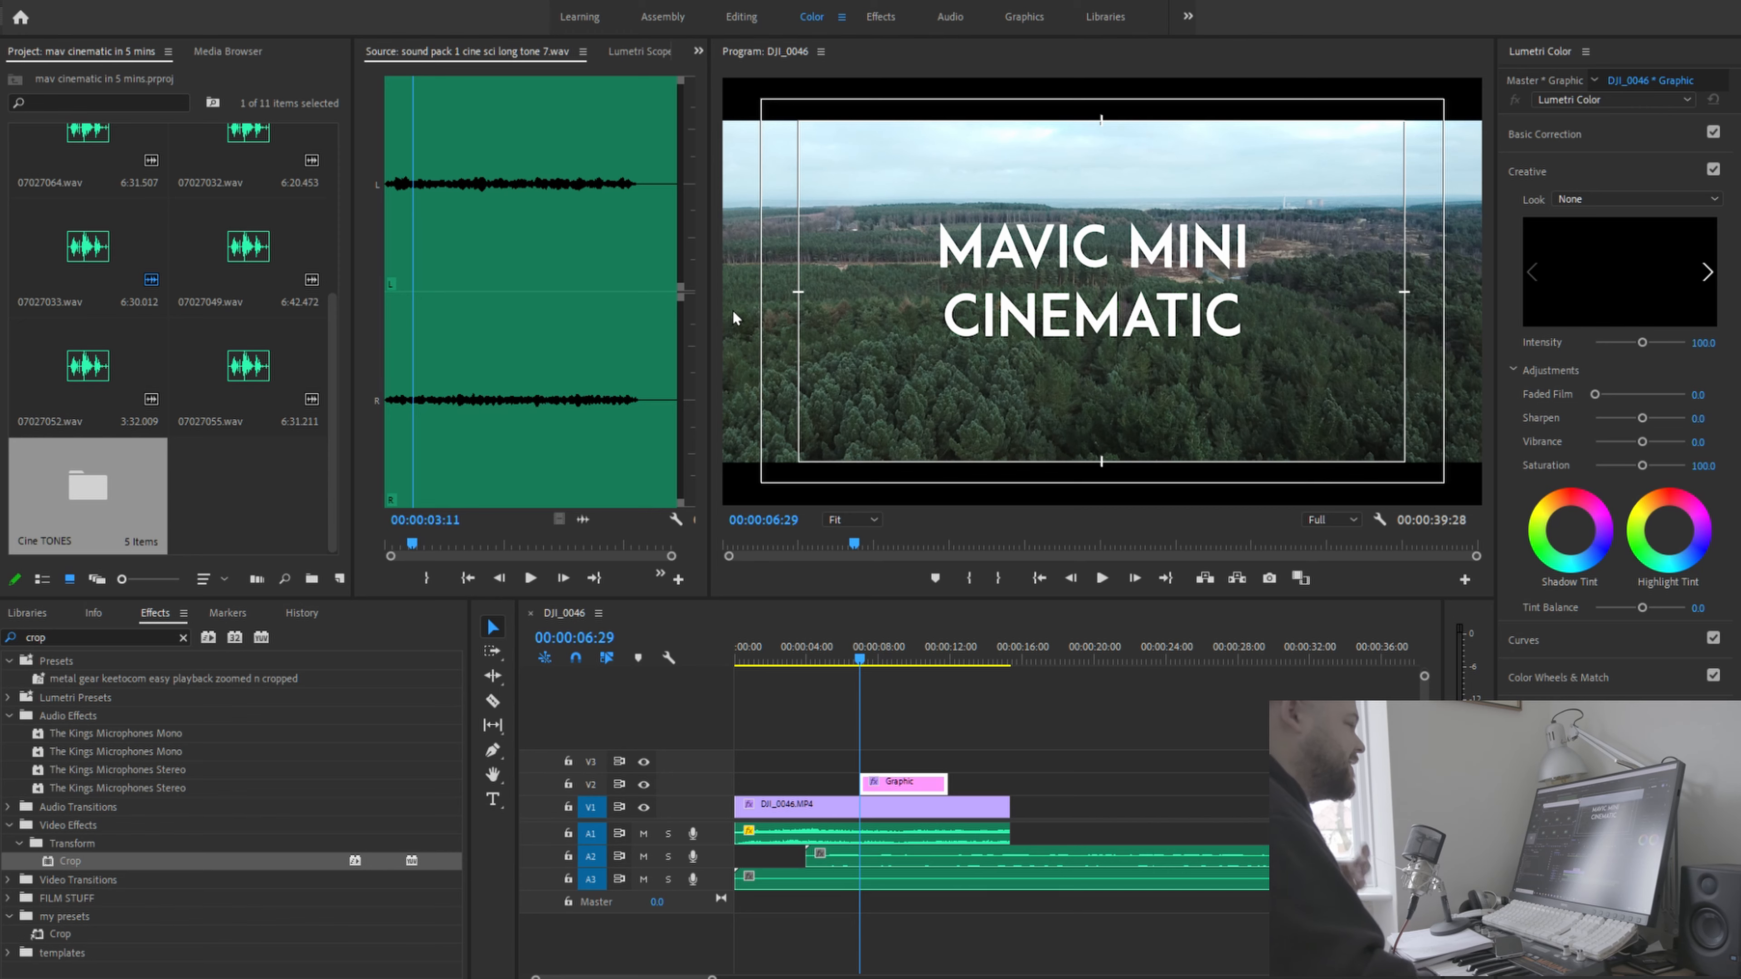
pyautogui.doubleClick(282, 320)
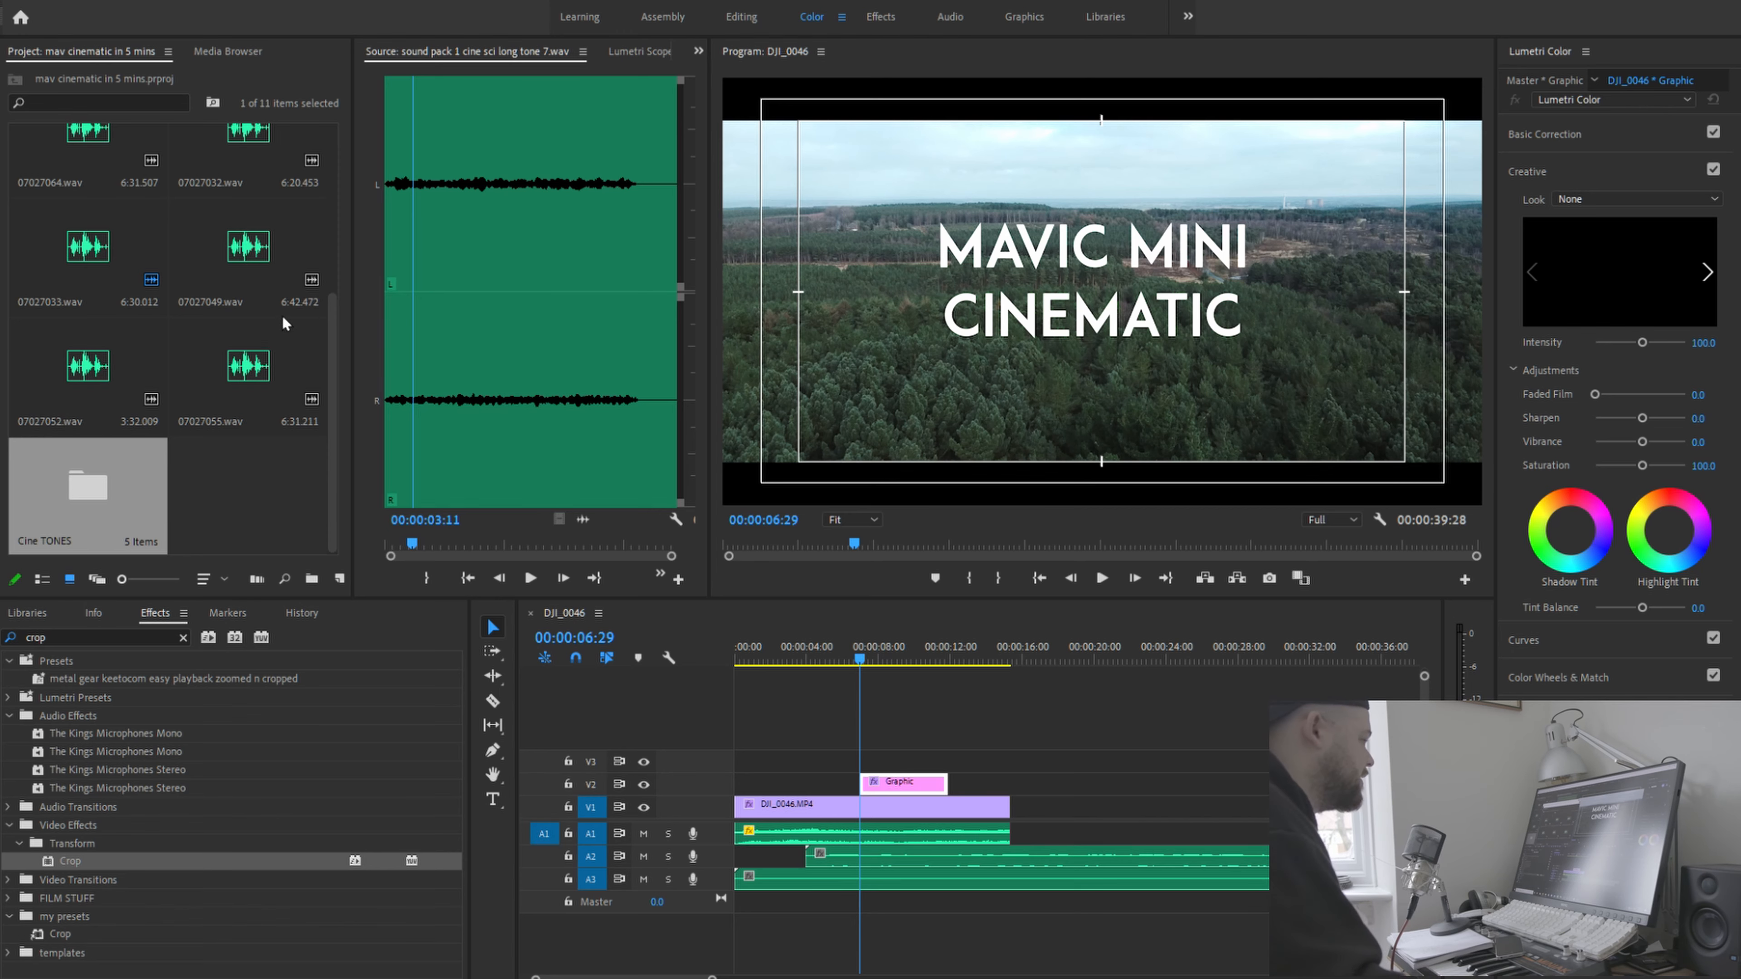
pyautogui.click(530, 578)
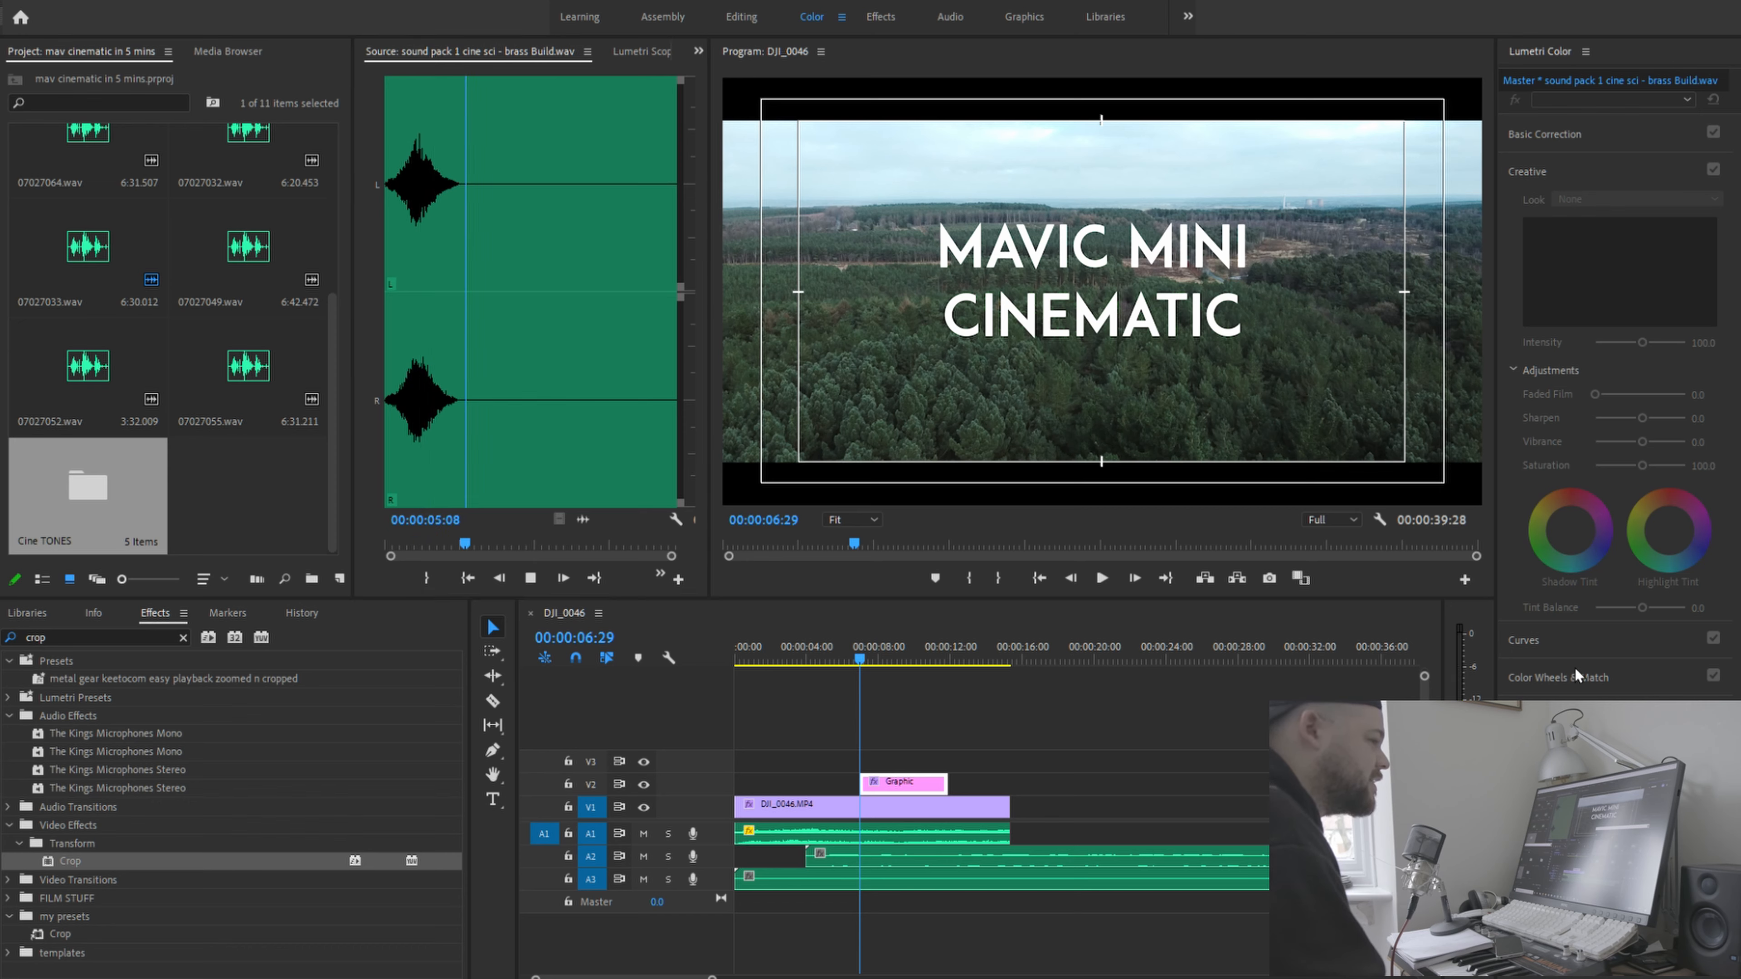
# Audition "sound pack 1 cine sci - brass Slope.wav", place it on track A4 at about 6 seconds and play the sequence from the start
pyautogui.doubleClick(1433, 775)
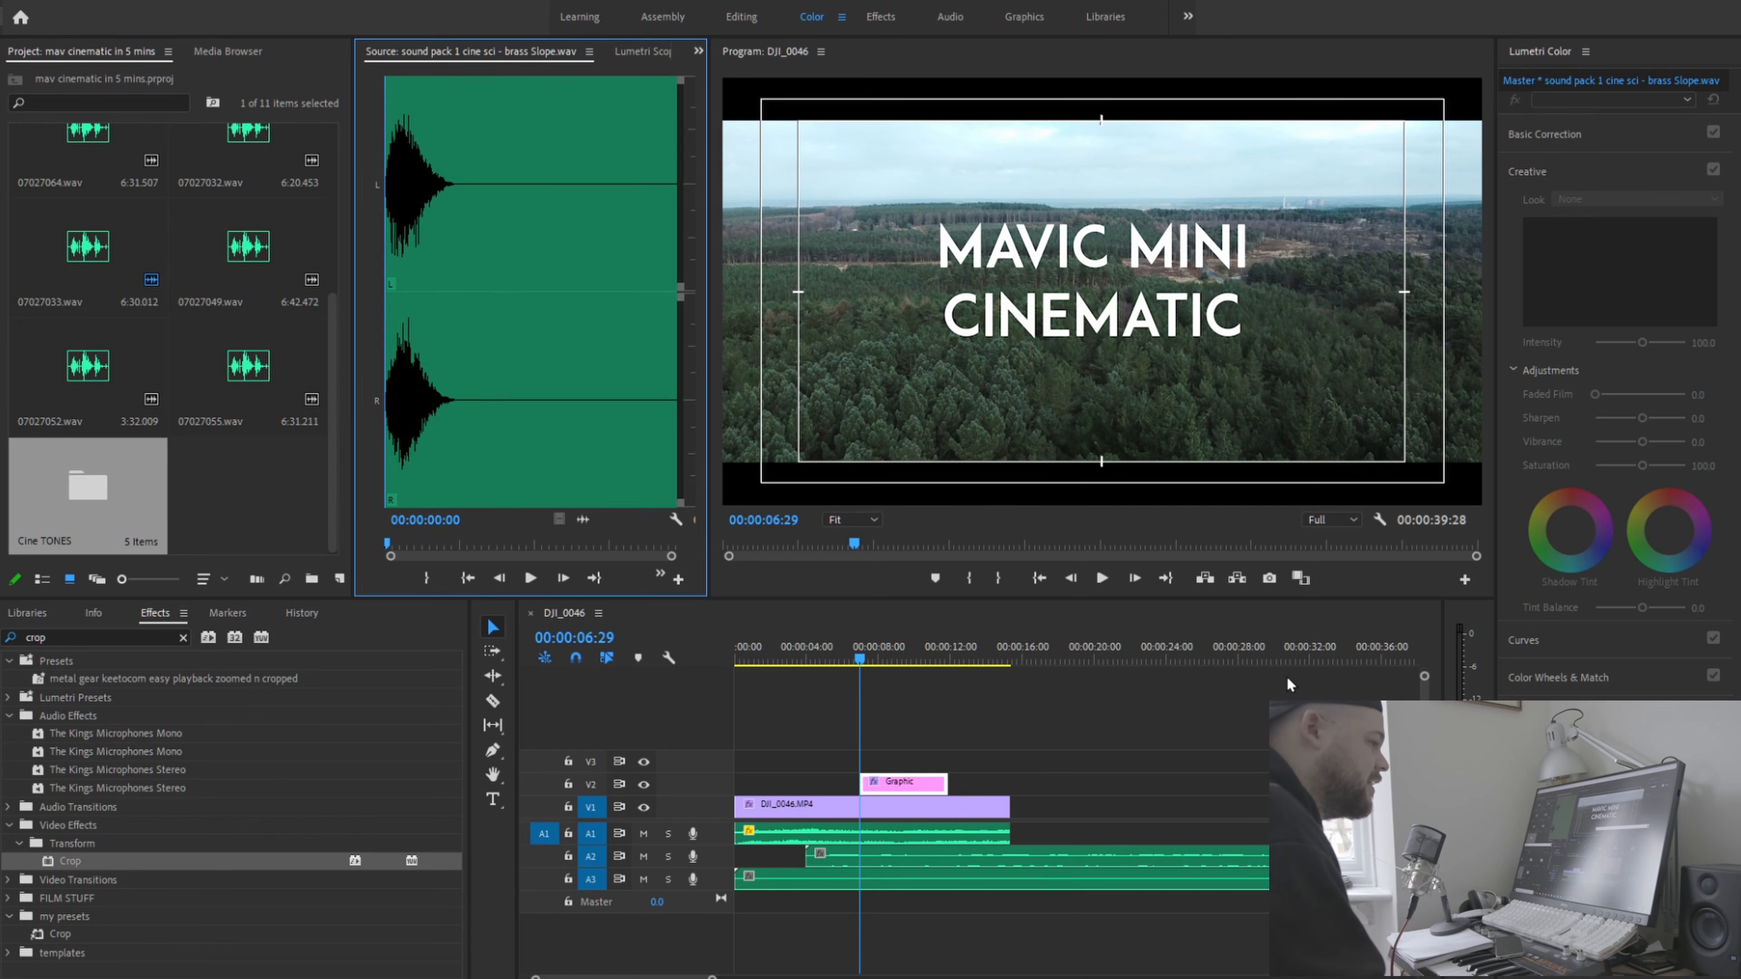
pyautogui.click(530, 577)
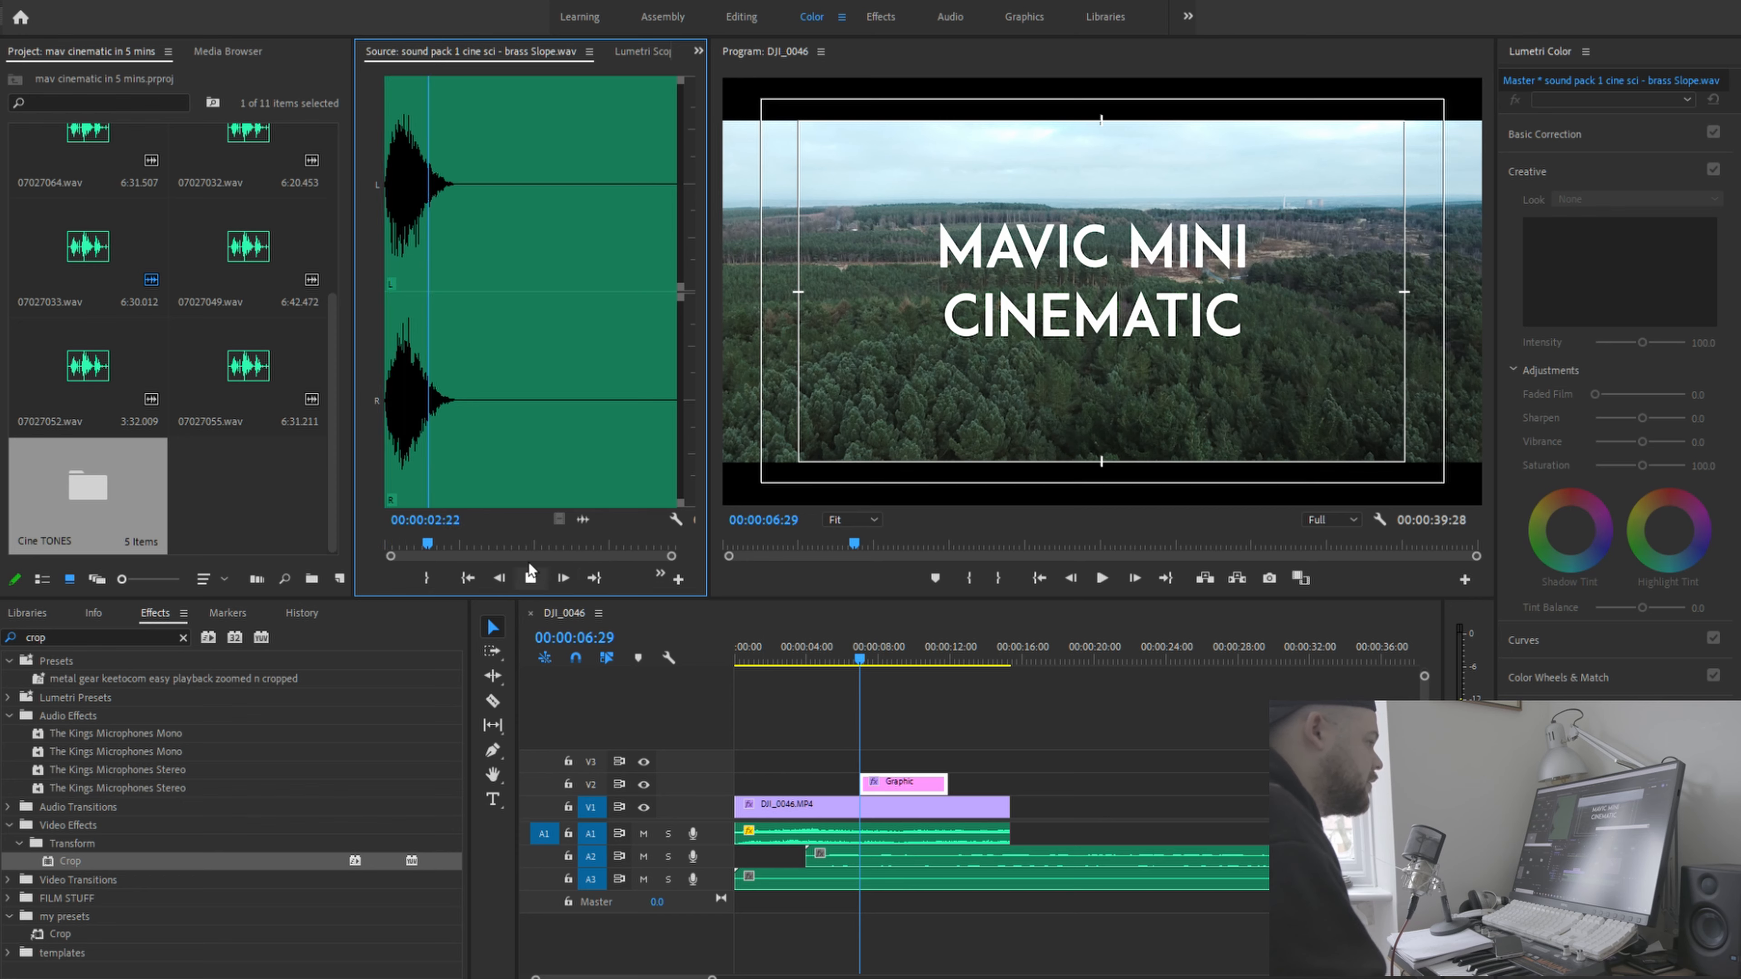
pyautogui.click(530, 577)
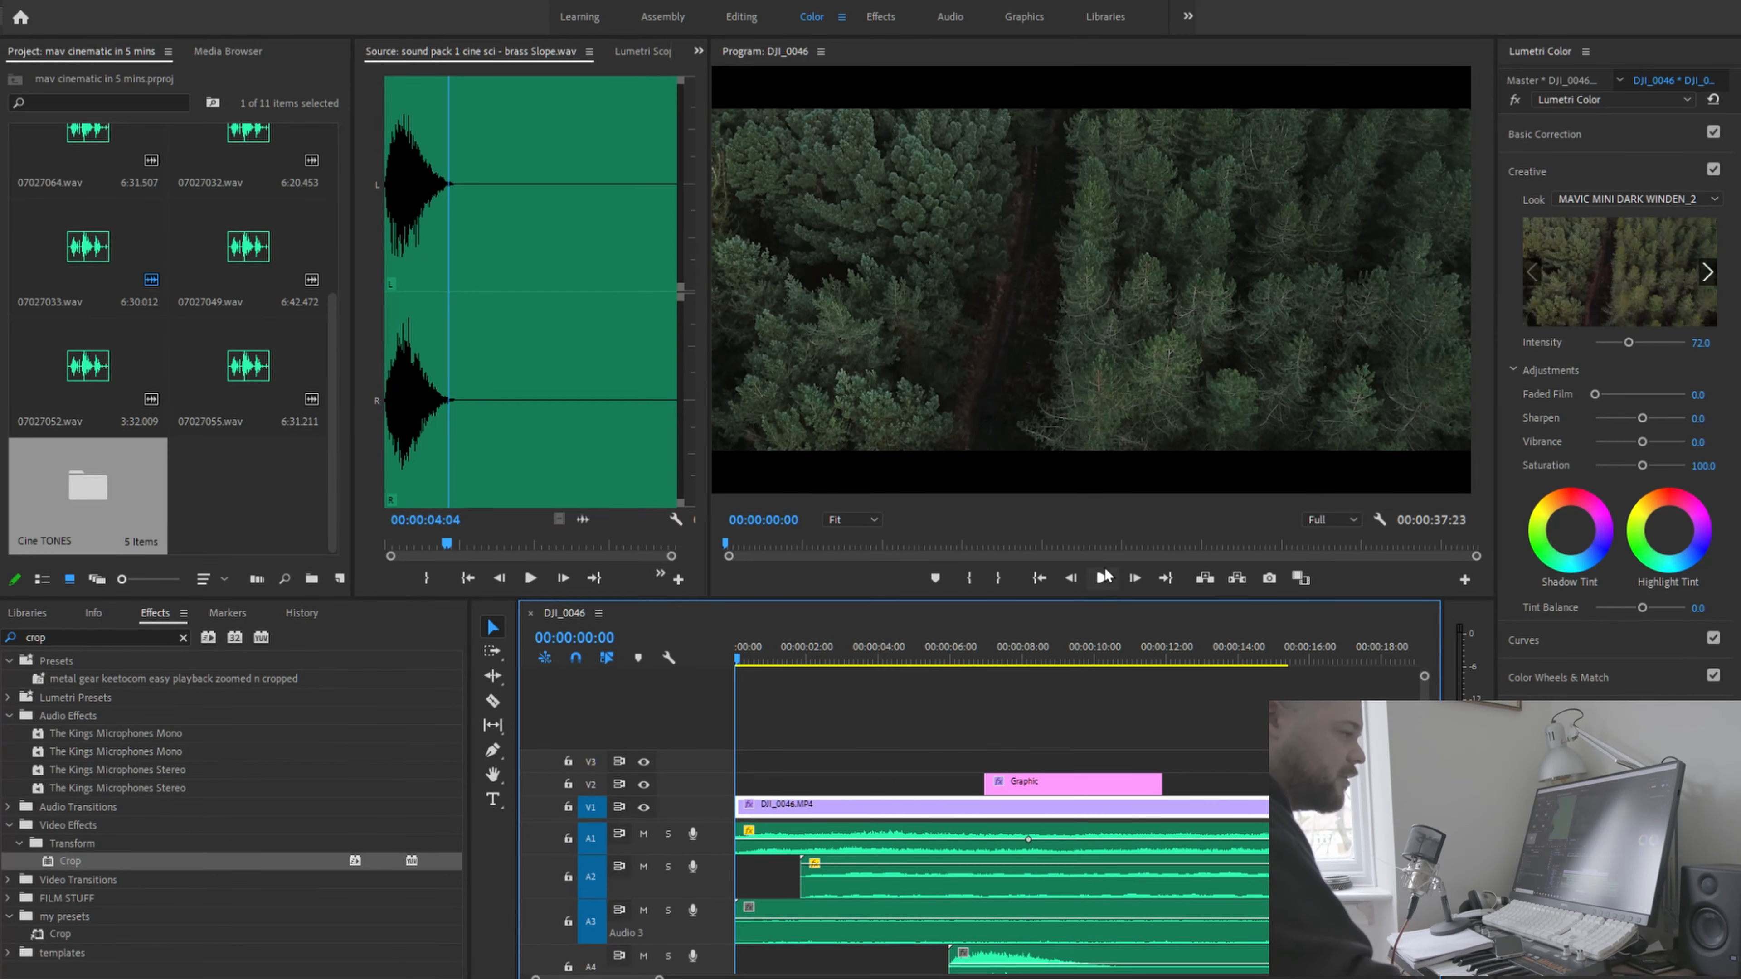
pyautogui.click(1099, 578)
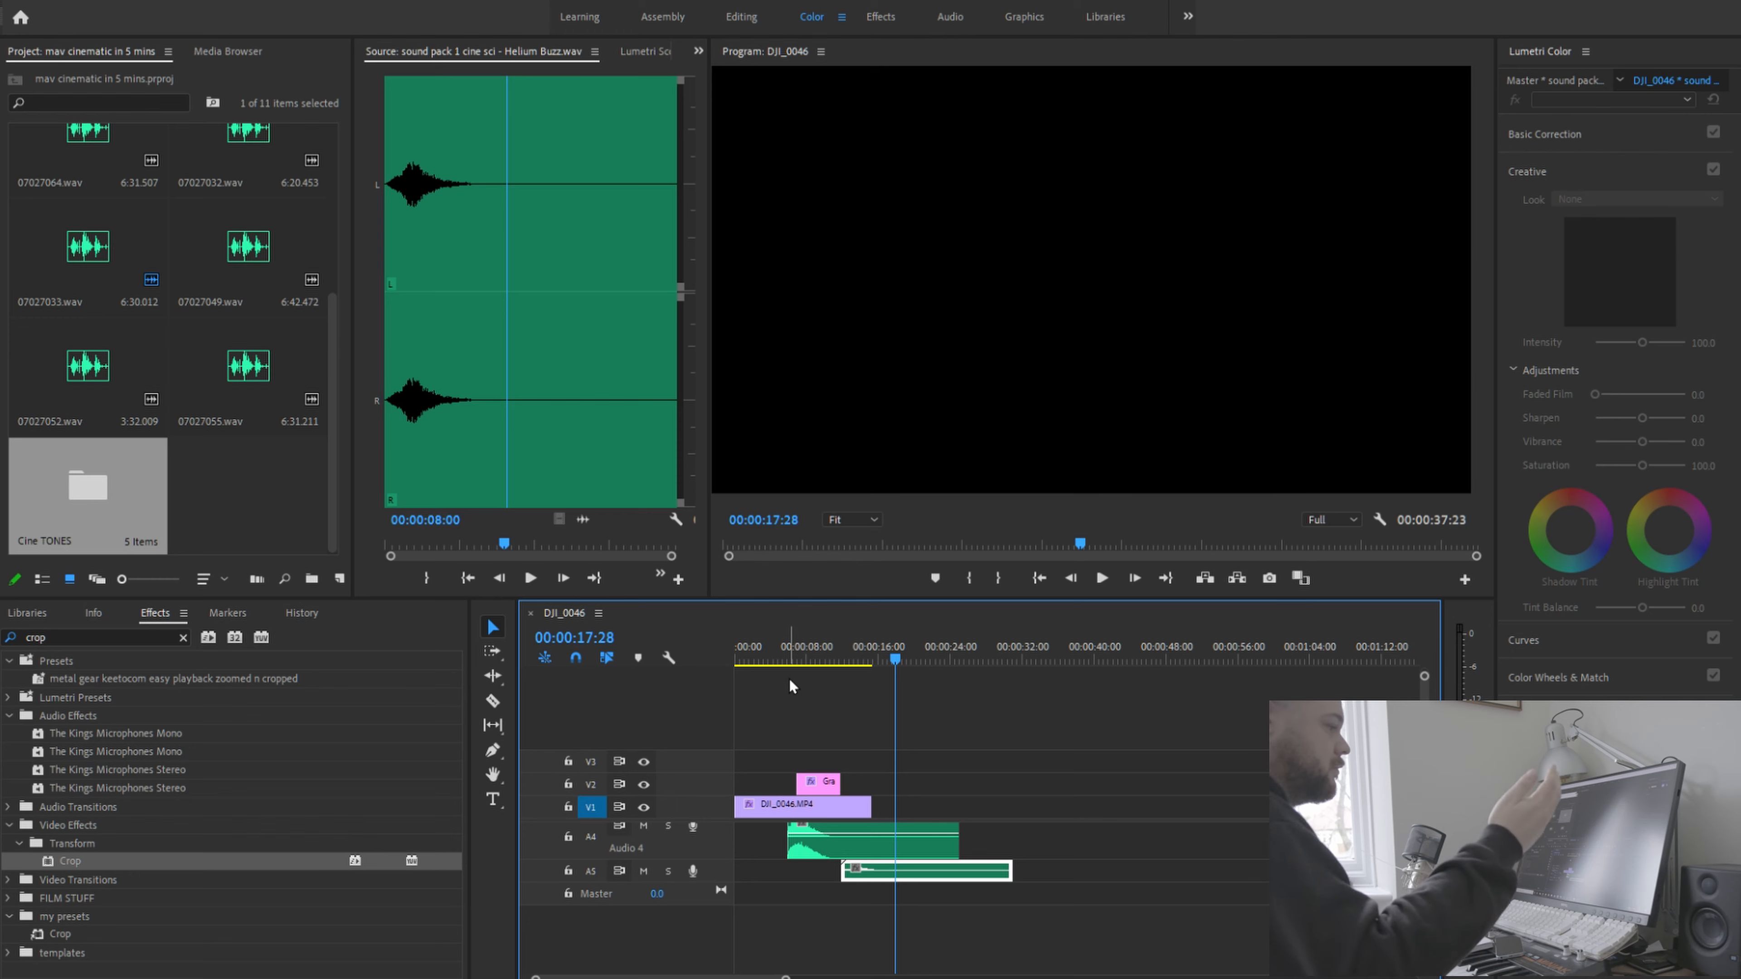
# Delete the title graphic from track V2 and play the sequence from the beginning
pyautogui.click(817, 784)
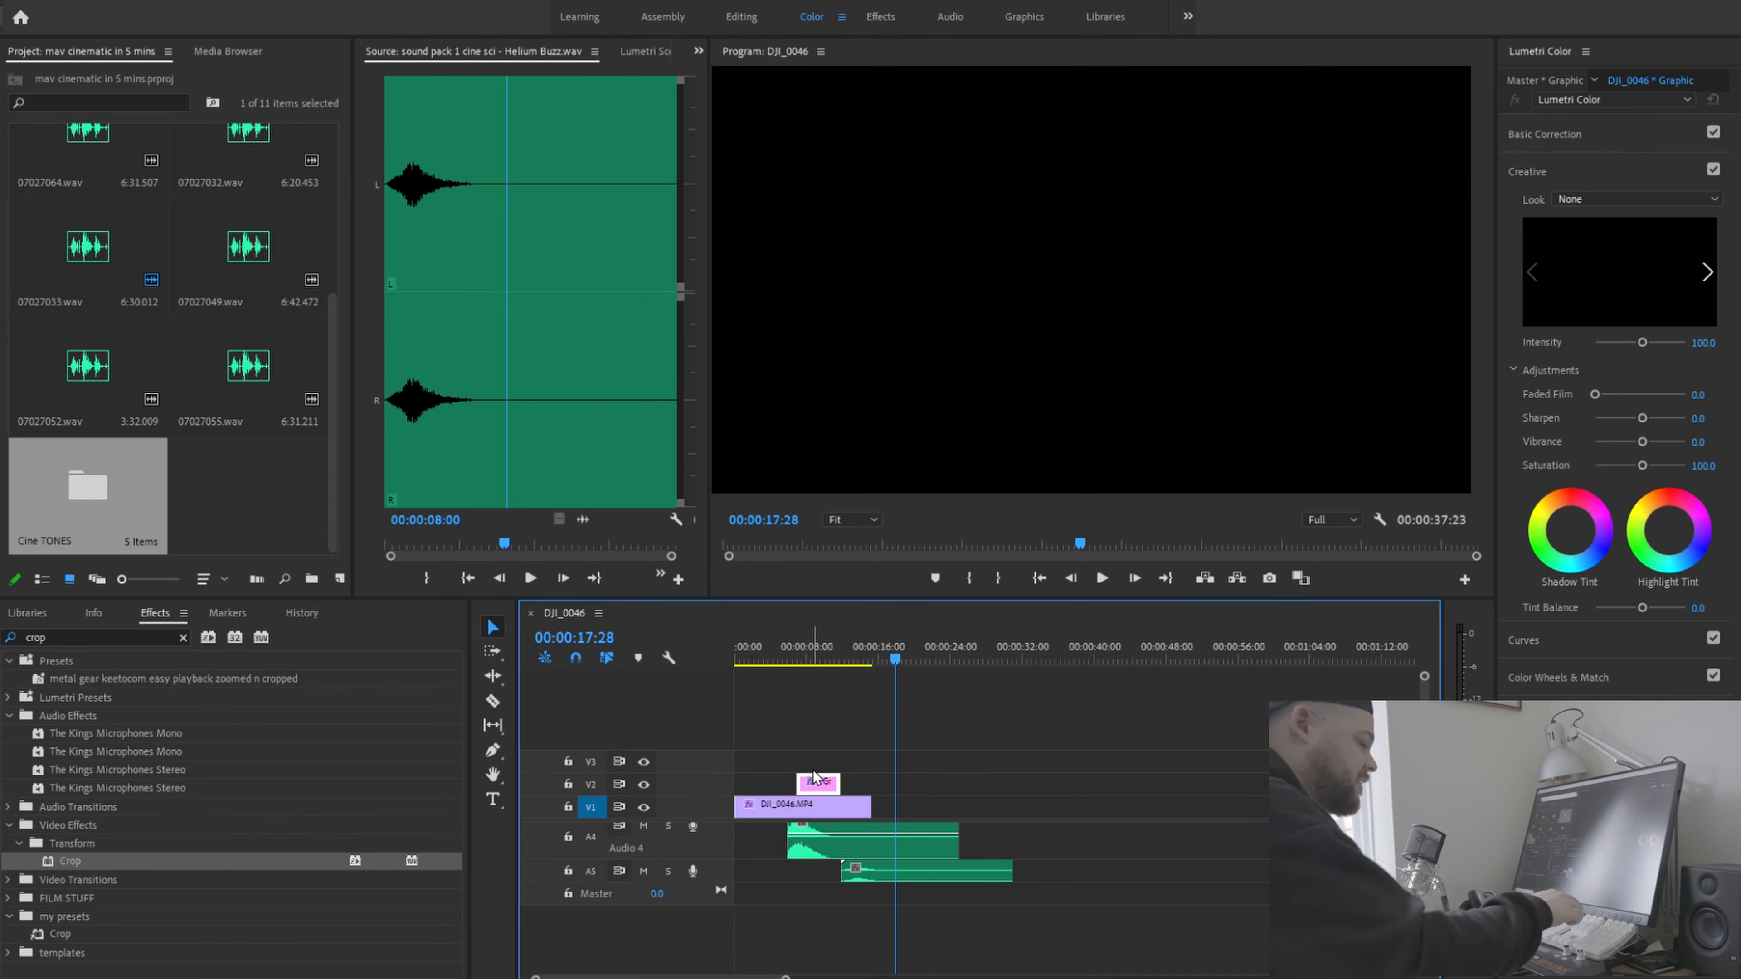
pyautogui.press('Delete')
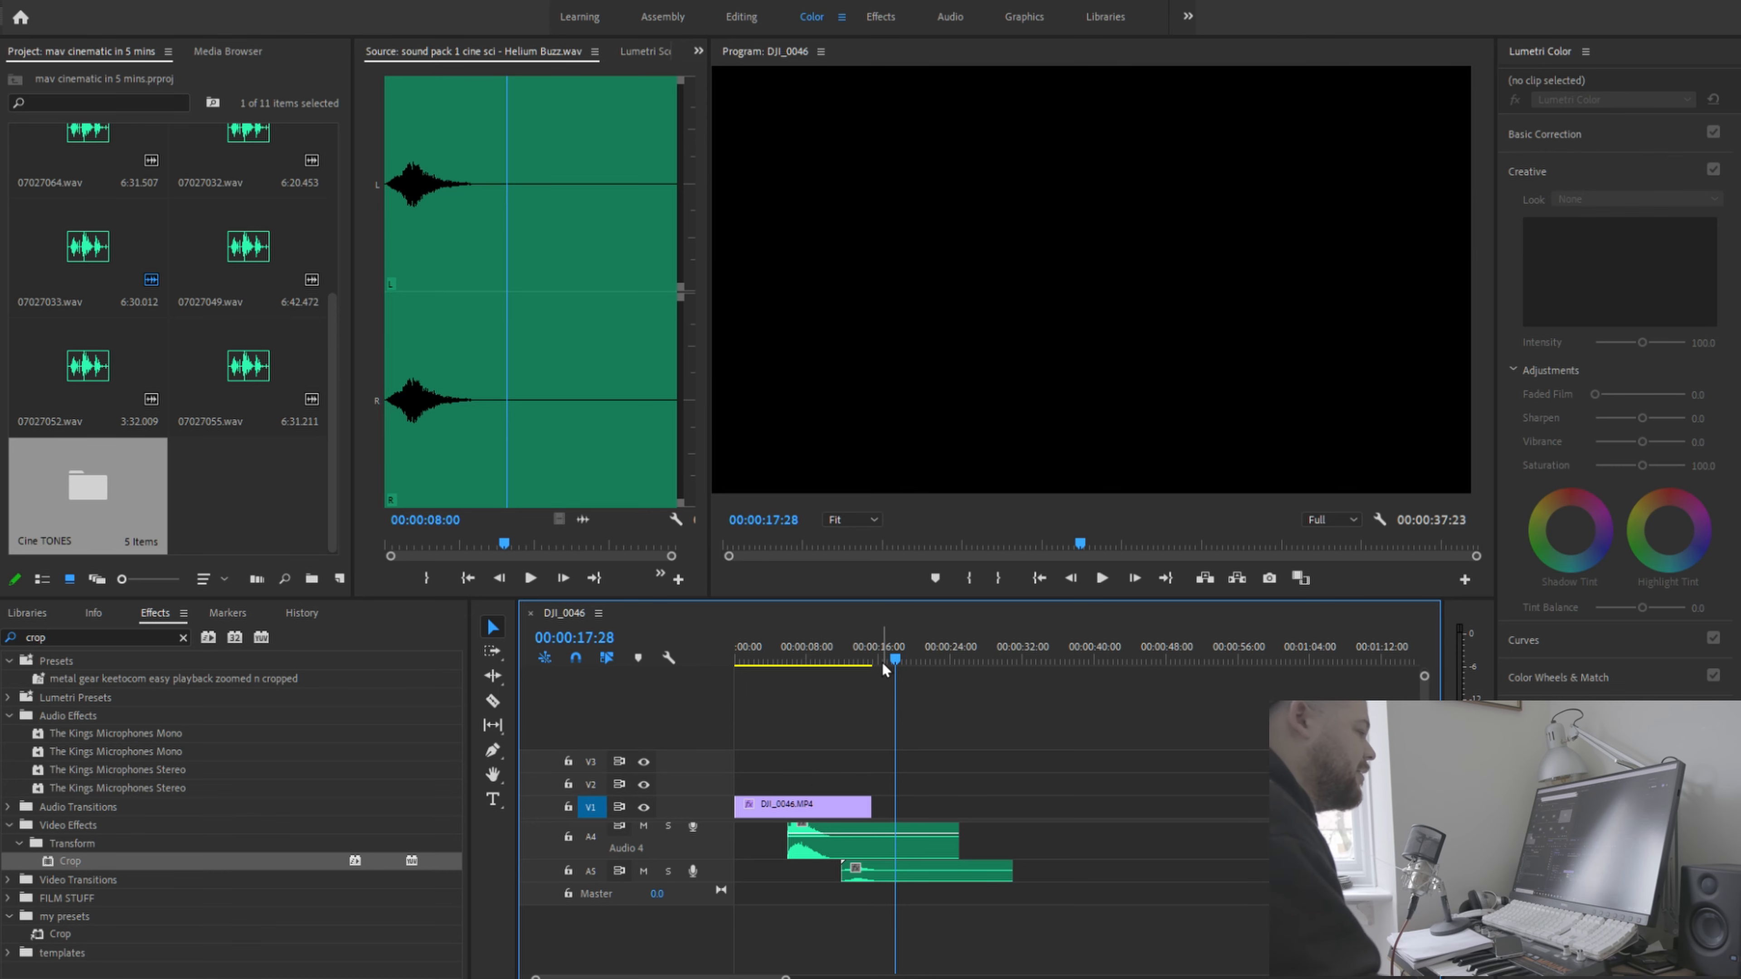
pyautogui.press('Home')
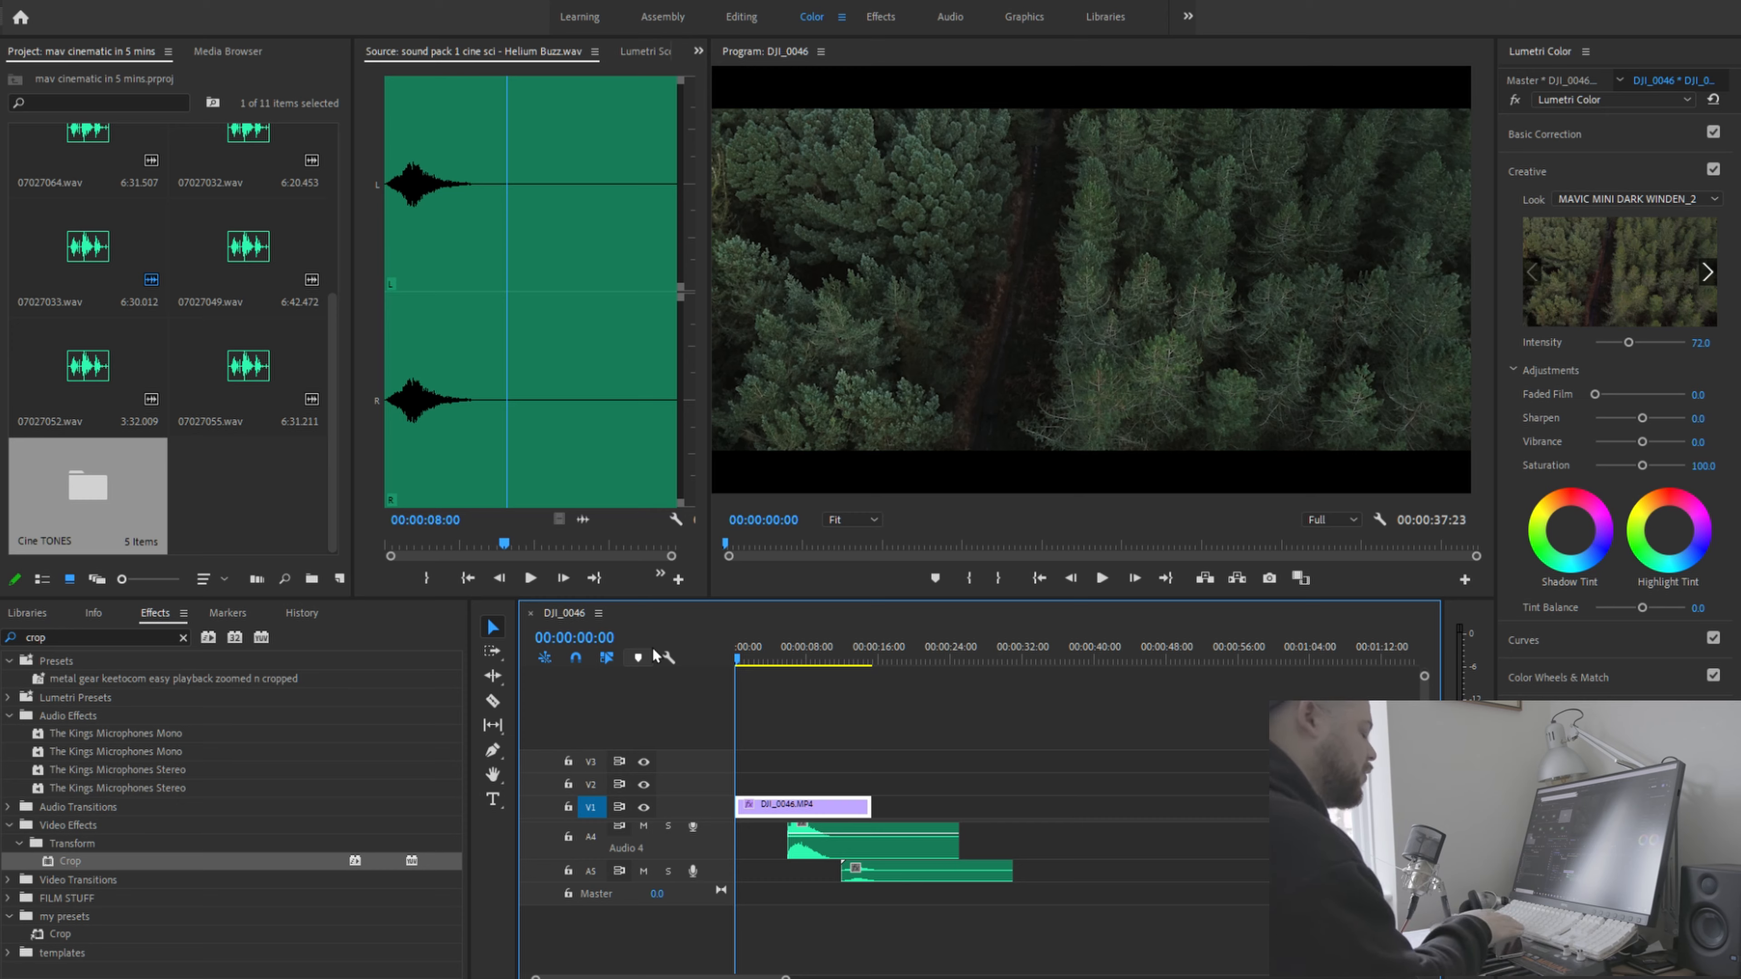
pyautogui.press('space')
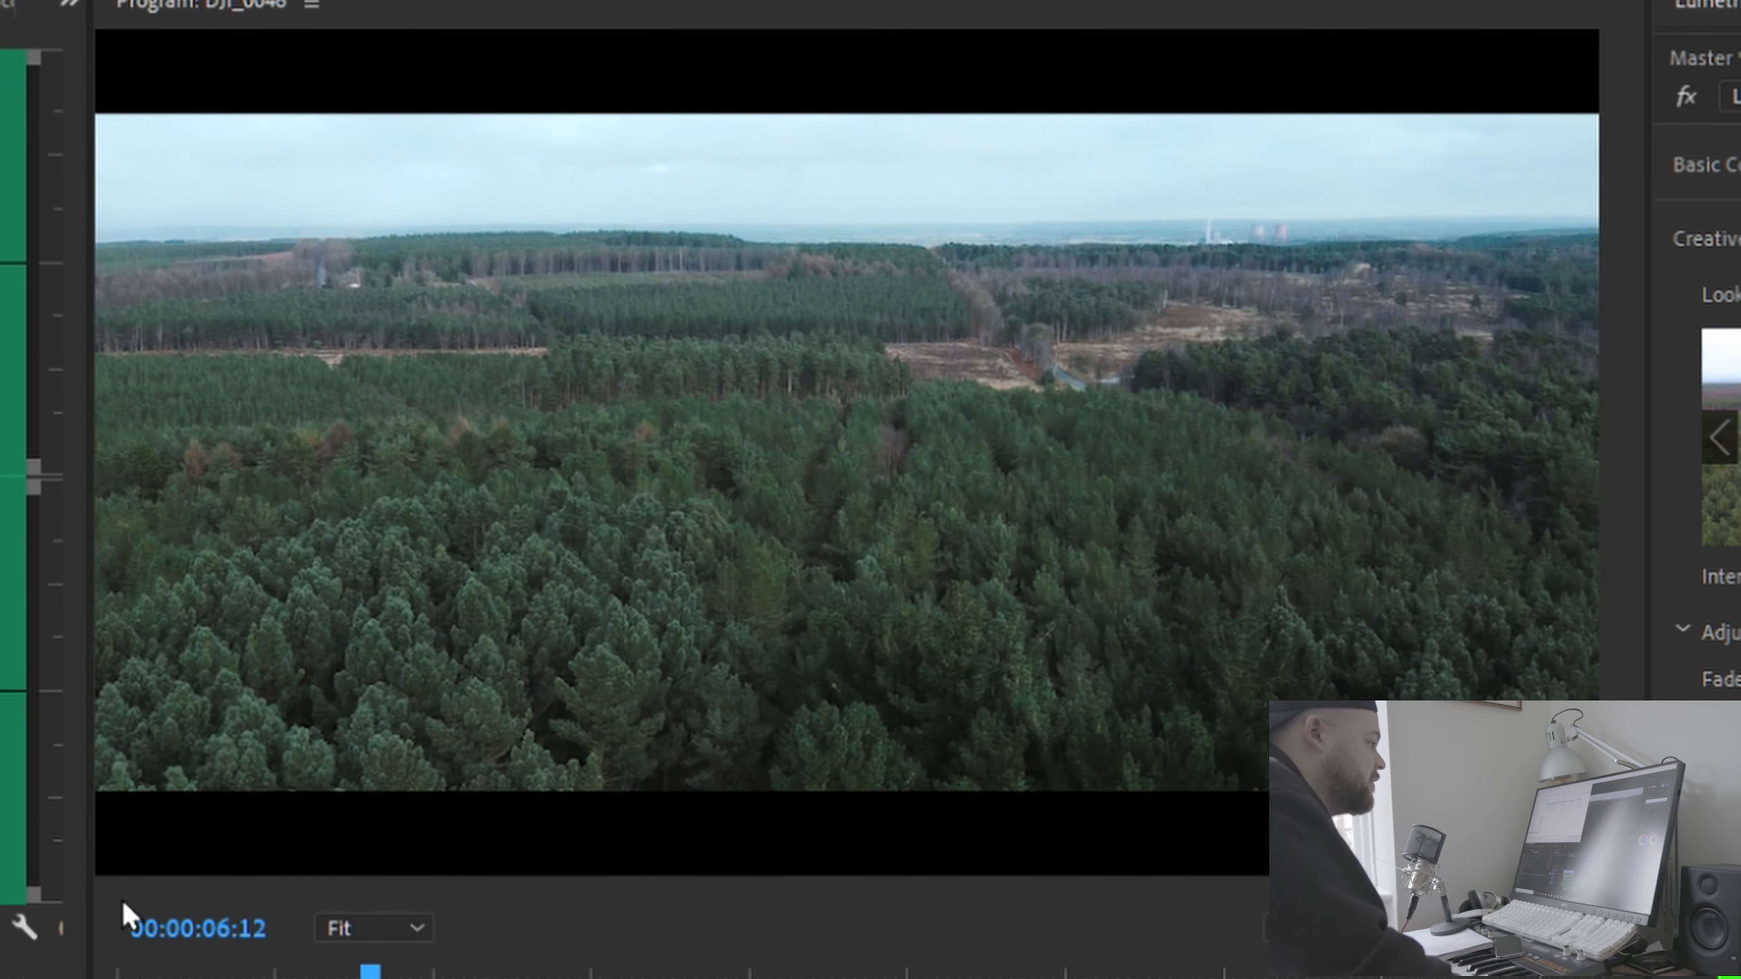
# Try a warmer creative look on the forest clip, compare it with the Creative correction switched off, and replay from the start
pyautogui.click(123, 902)
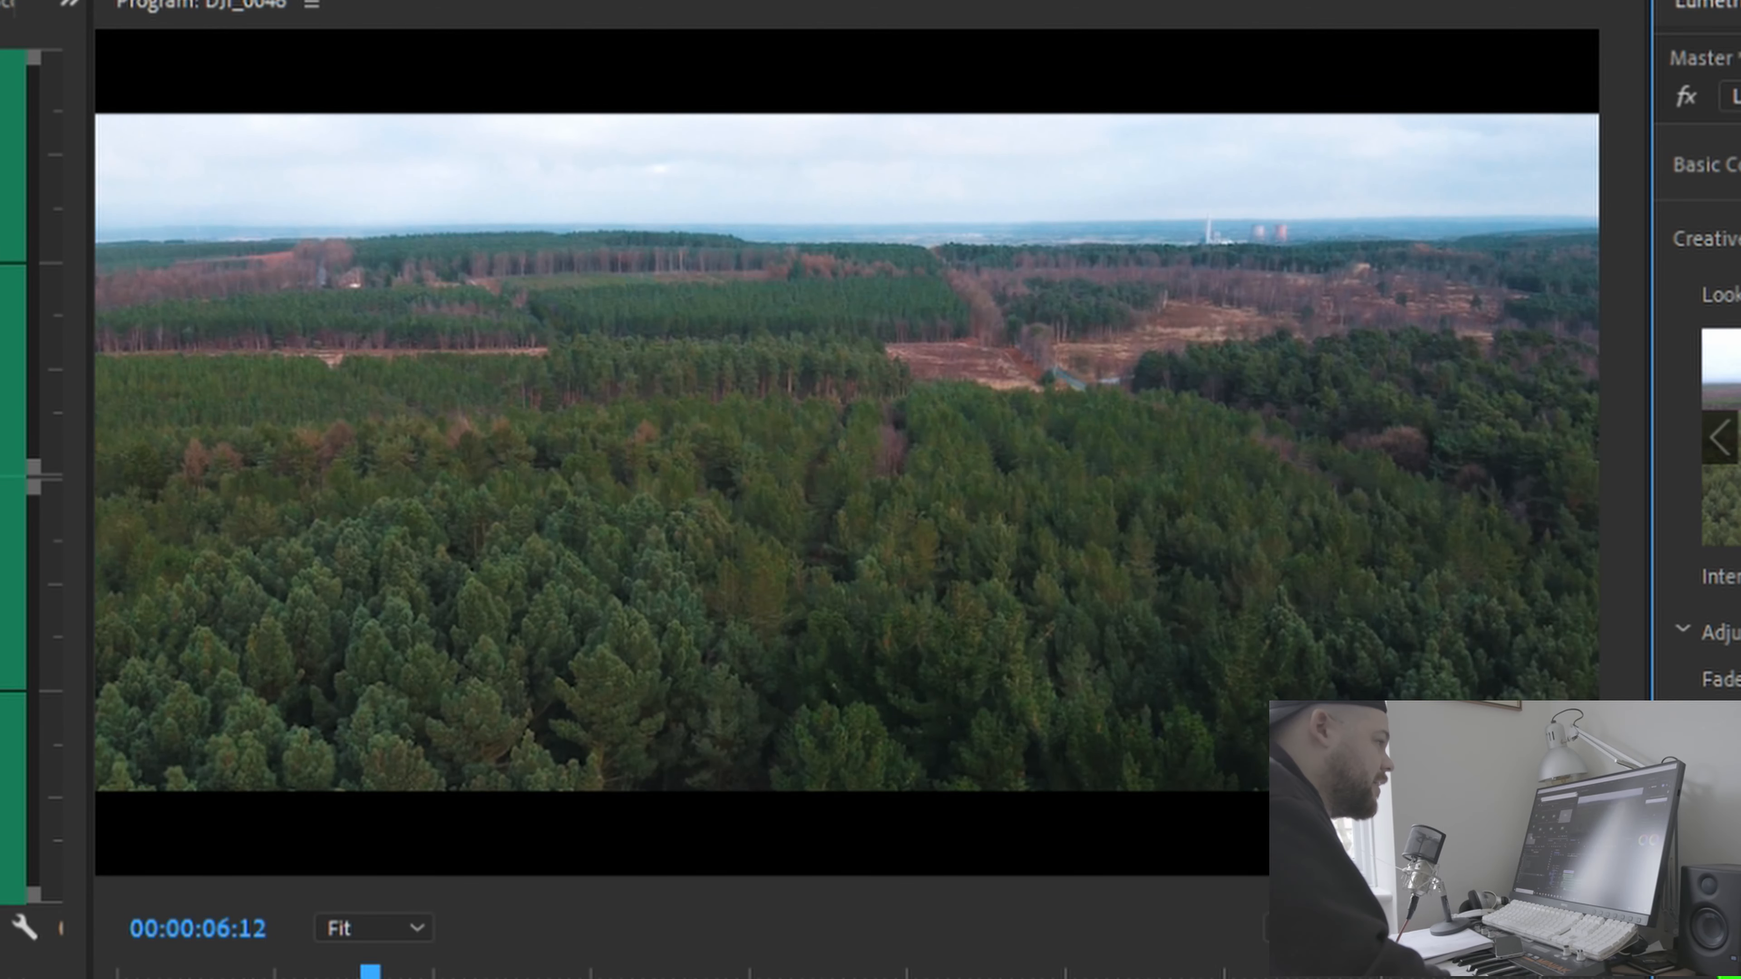
pyautogui.click(1740, 239)
pyautogui.click(1740, 238)
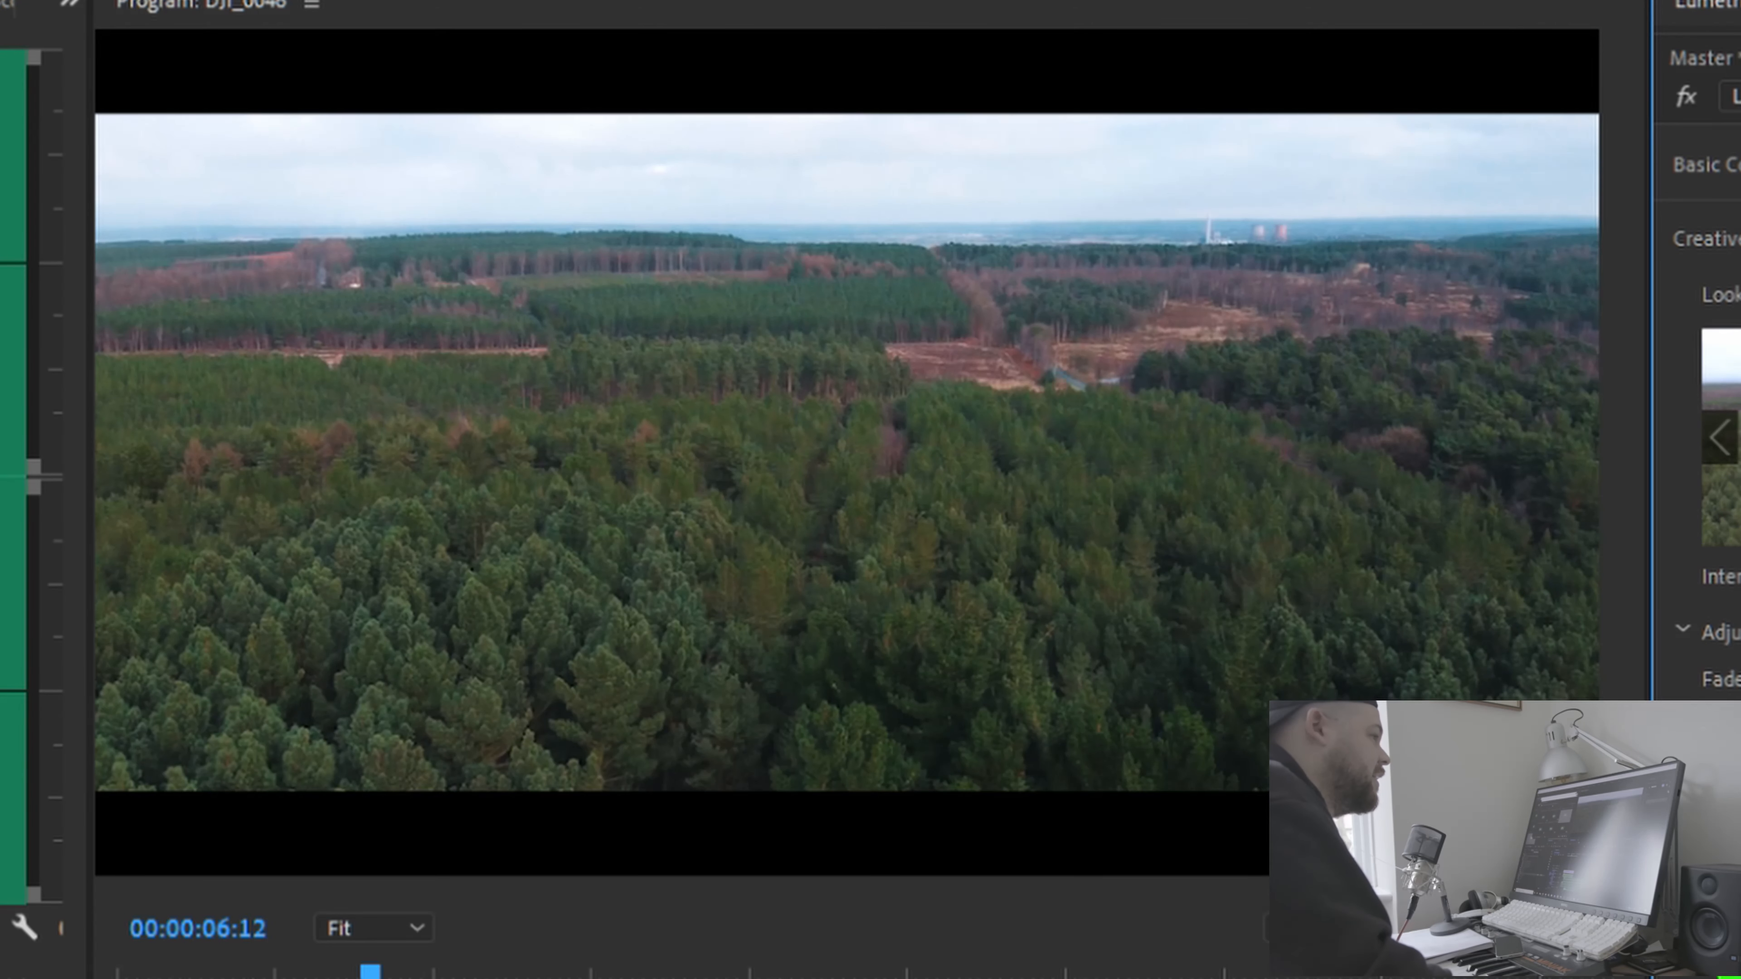
pyautogui.click(118, 974)
pyautogui.press('space')
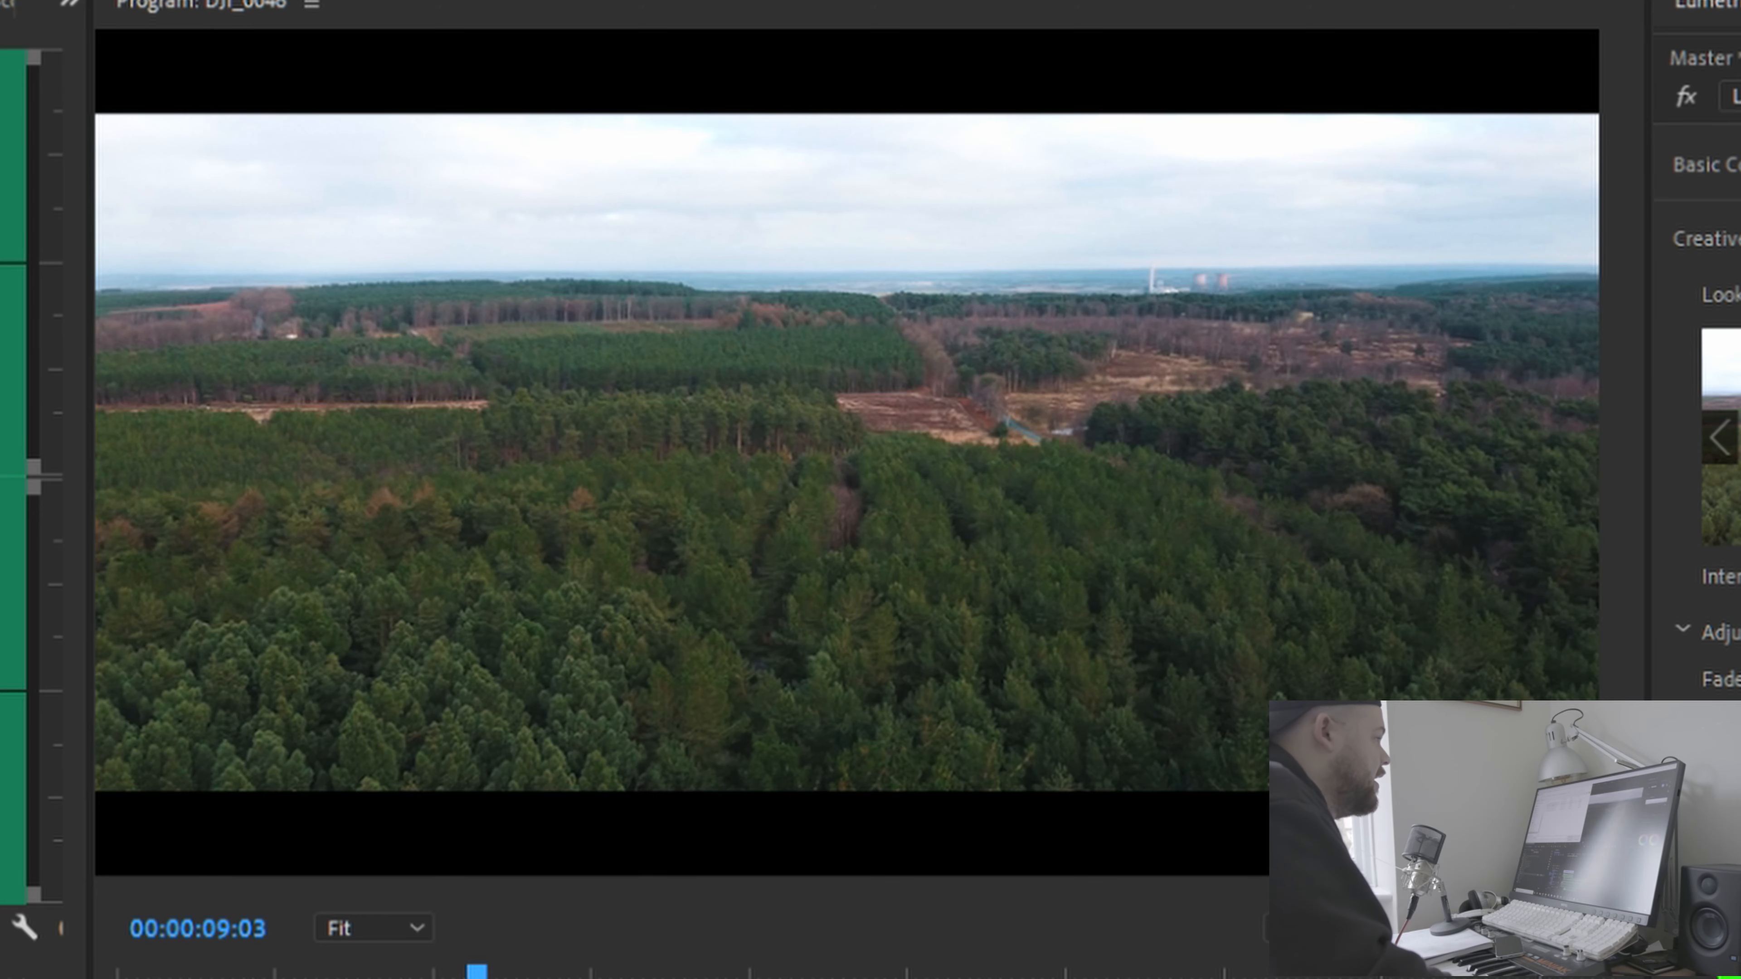
# Try a black-and-white, a teal and a soft natural creative look in turn on the forest clip
pyautogui.click(50, 855)
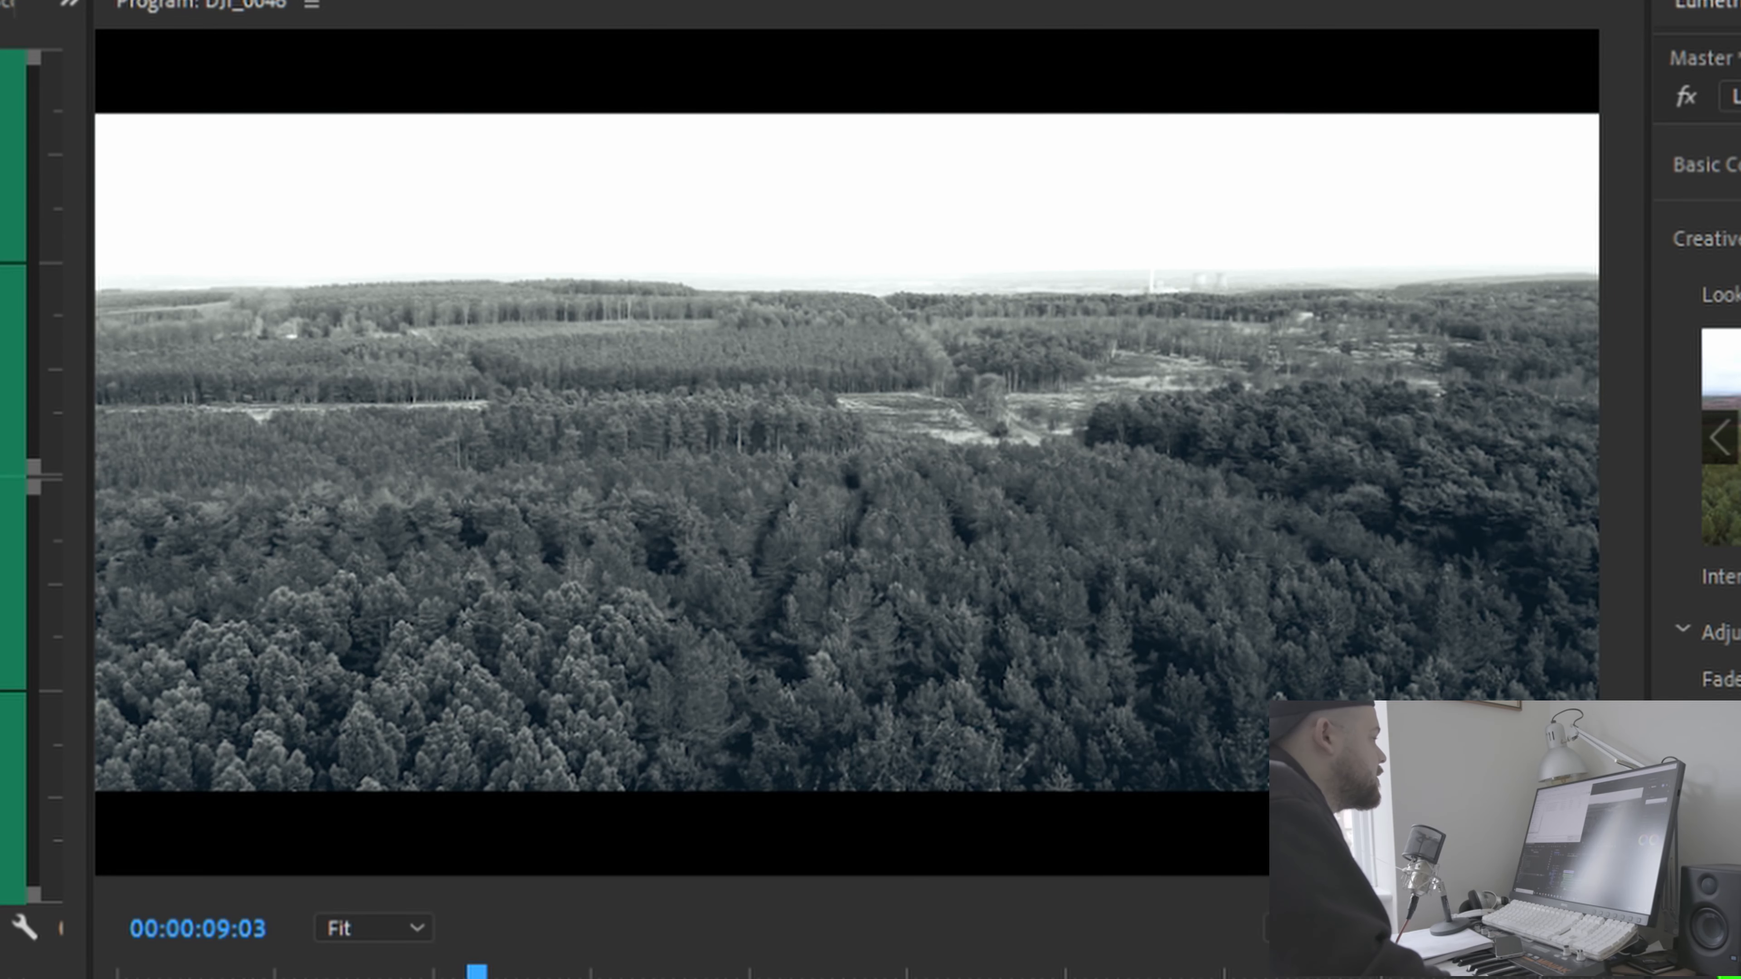
pyautogui.click(91, 875)
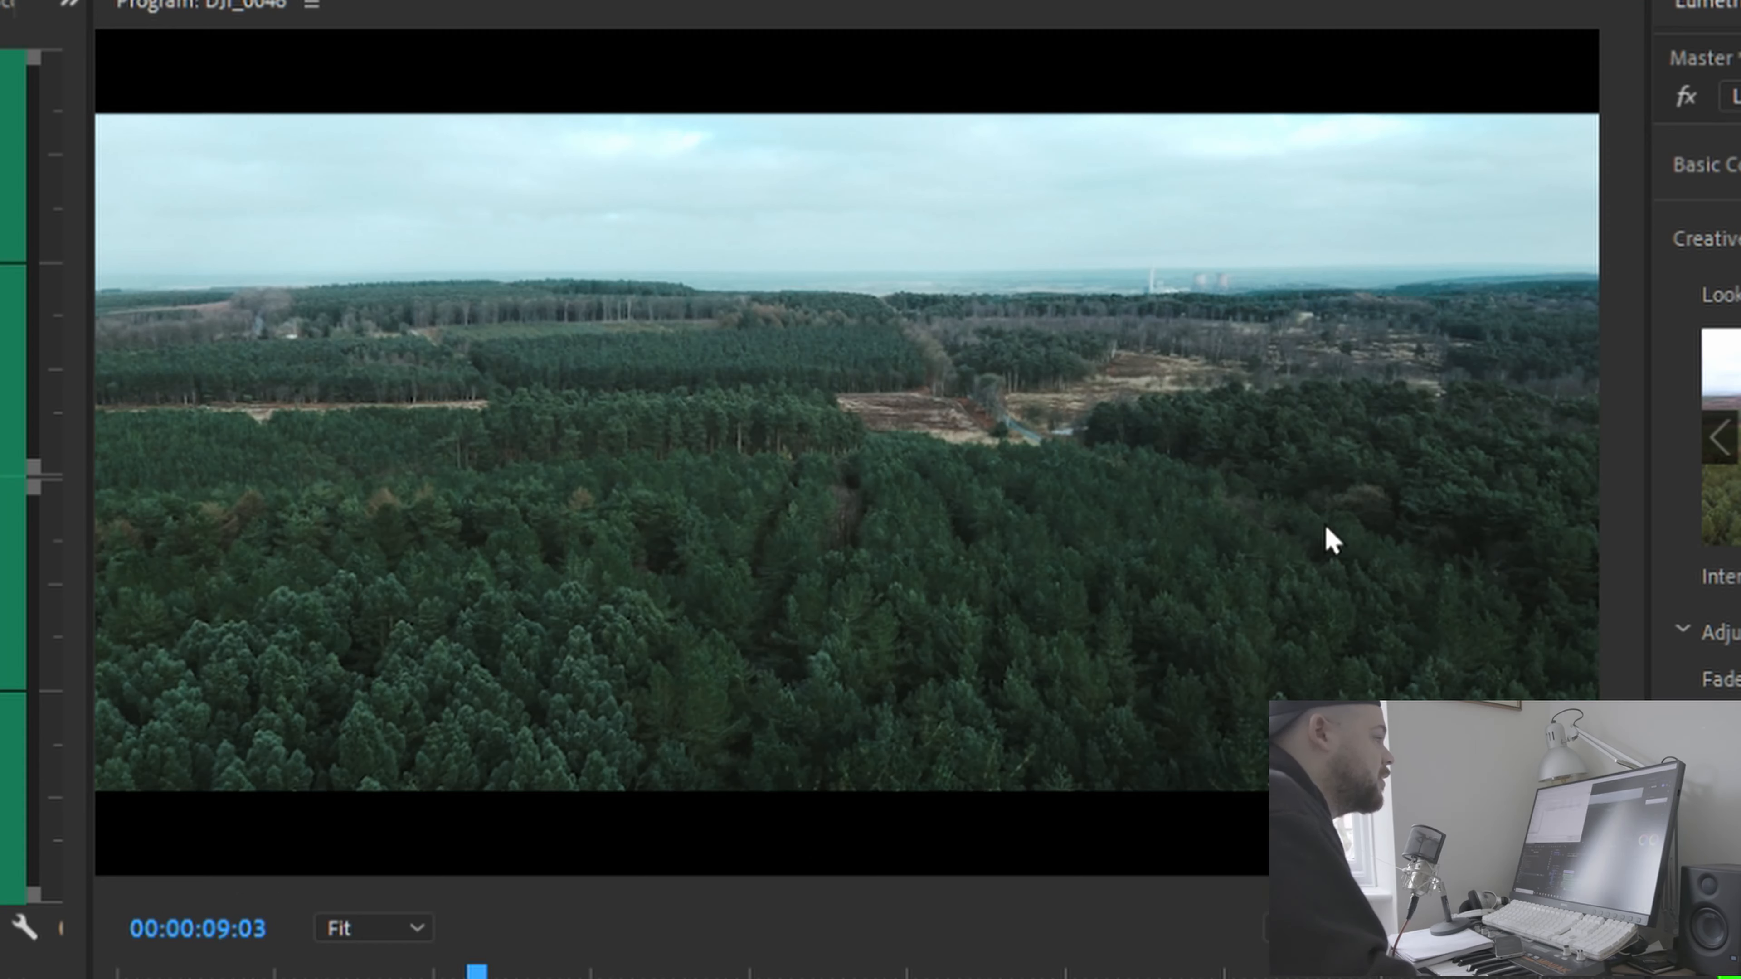
pyautogui.click(148, 884)
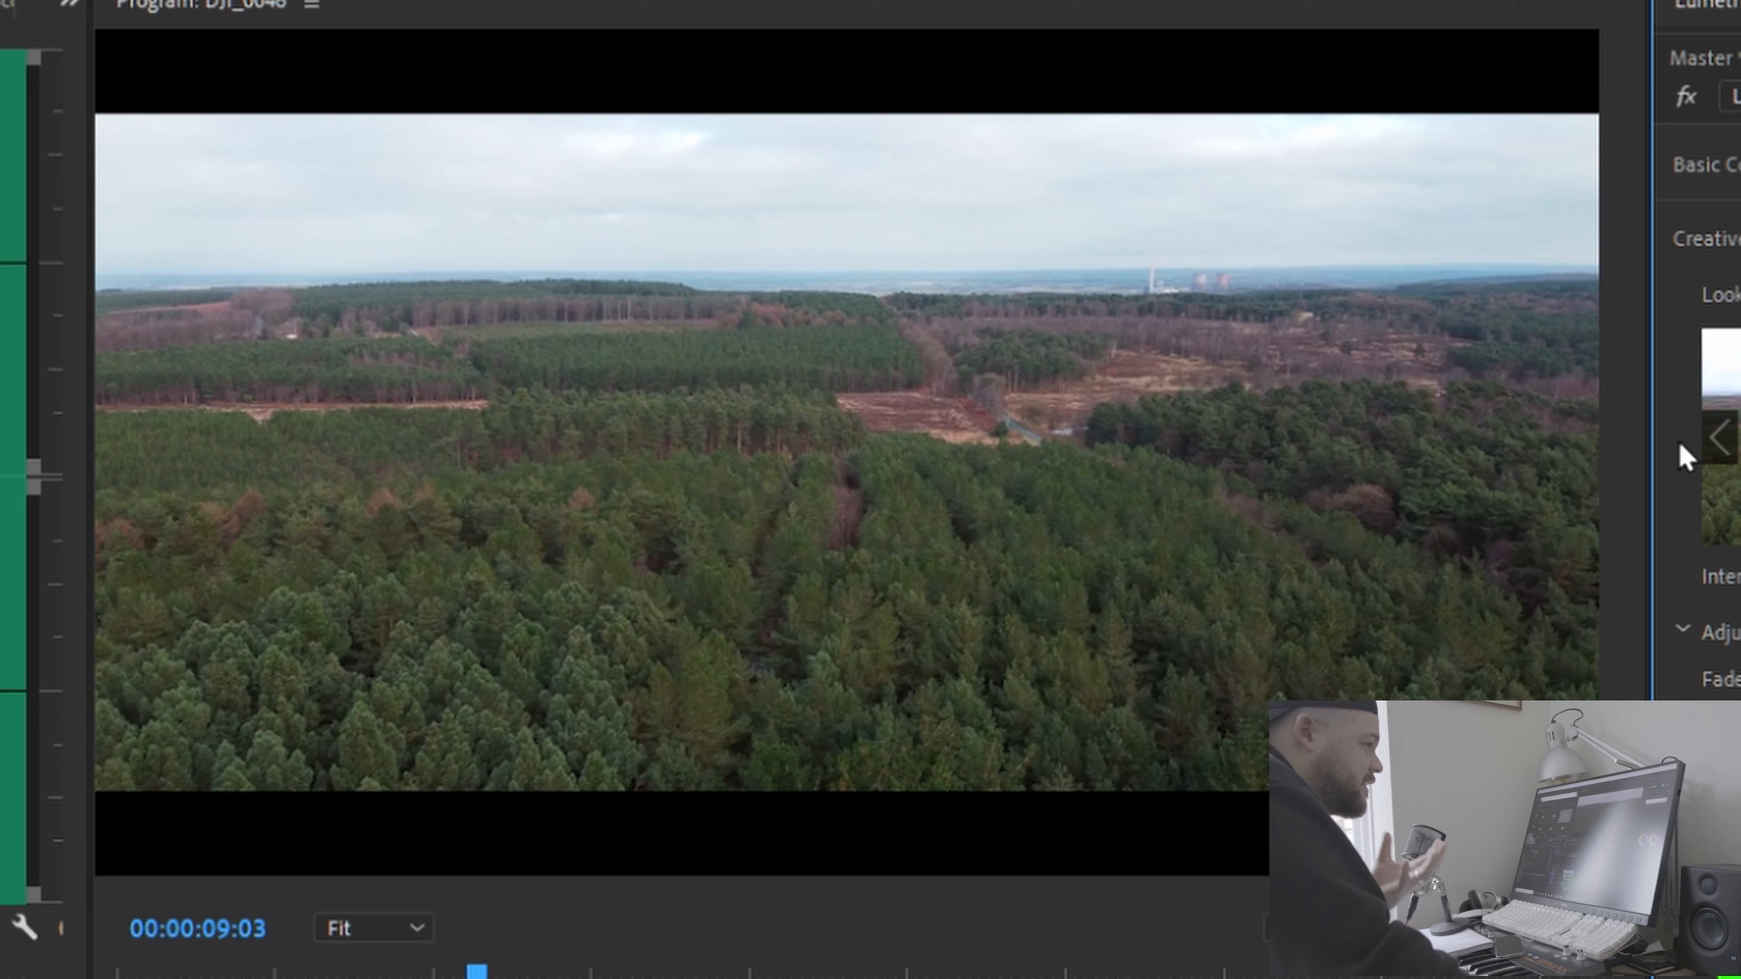
# Switch the Creative correction off and on repeatedly to compare the graded forest shot with the ungraded footage
pyautogui.click(1739, 238)
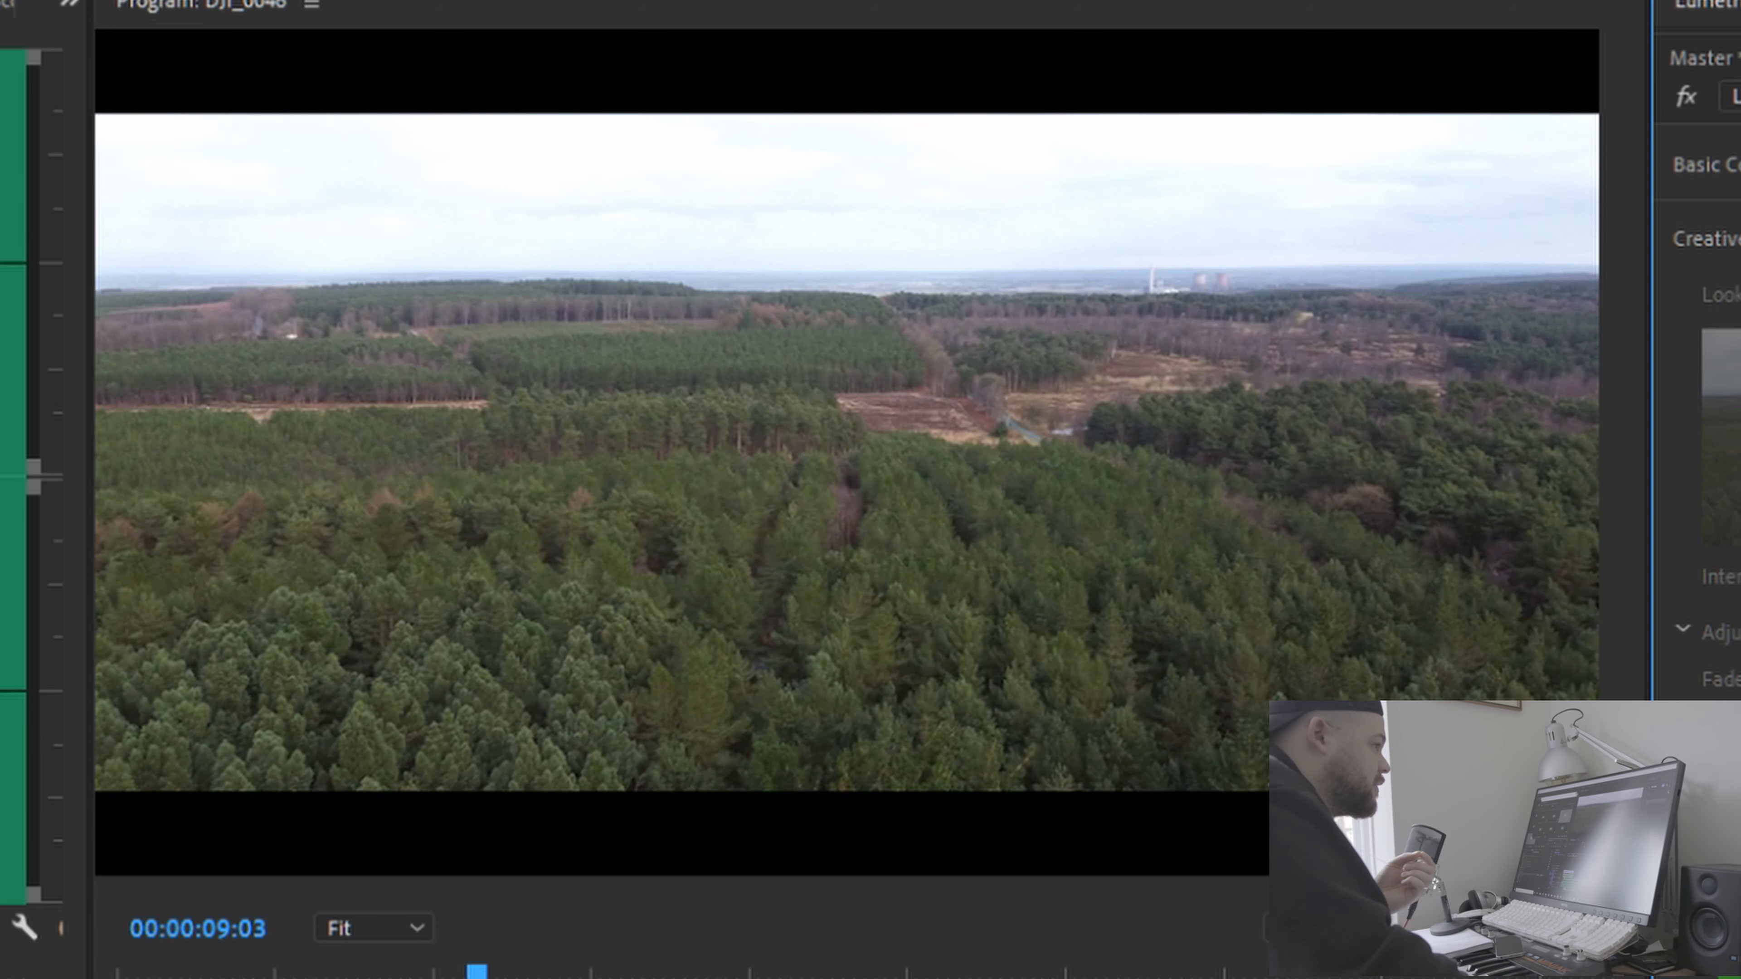
pyautogui.click(1740, 238)
pyautogui.click(1740, 238)
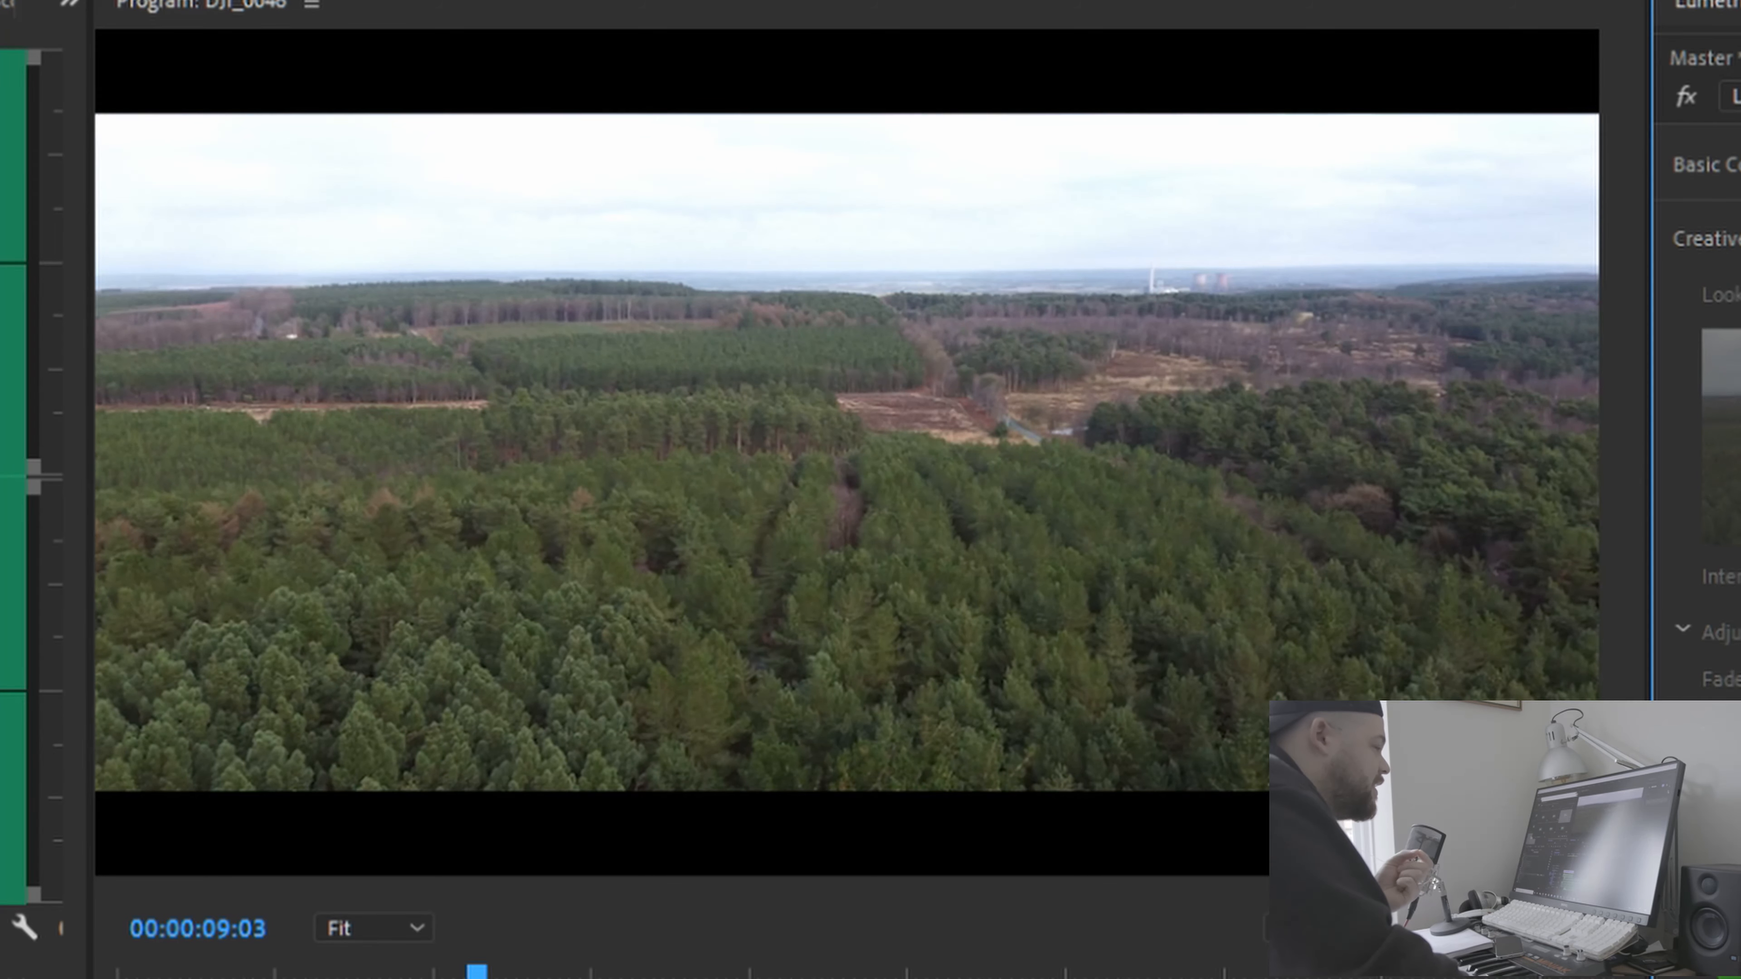
pyautogui.click(1740, 239)
pyautogui.click(1740, 238)
pyautogui.click(1740, 238)
pyautogui.click(1740, 238)
pyautogui.click(1740, 239)
pyautogui.click(1740, 239)
pyautogui.click(1740, 239)
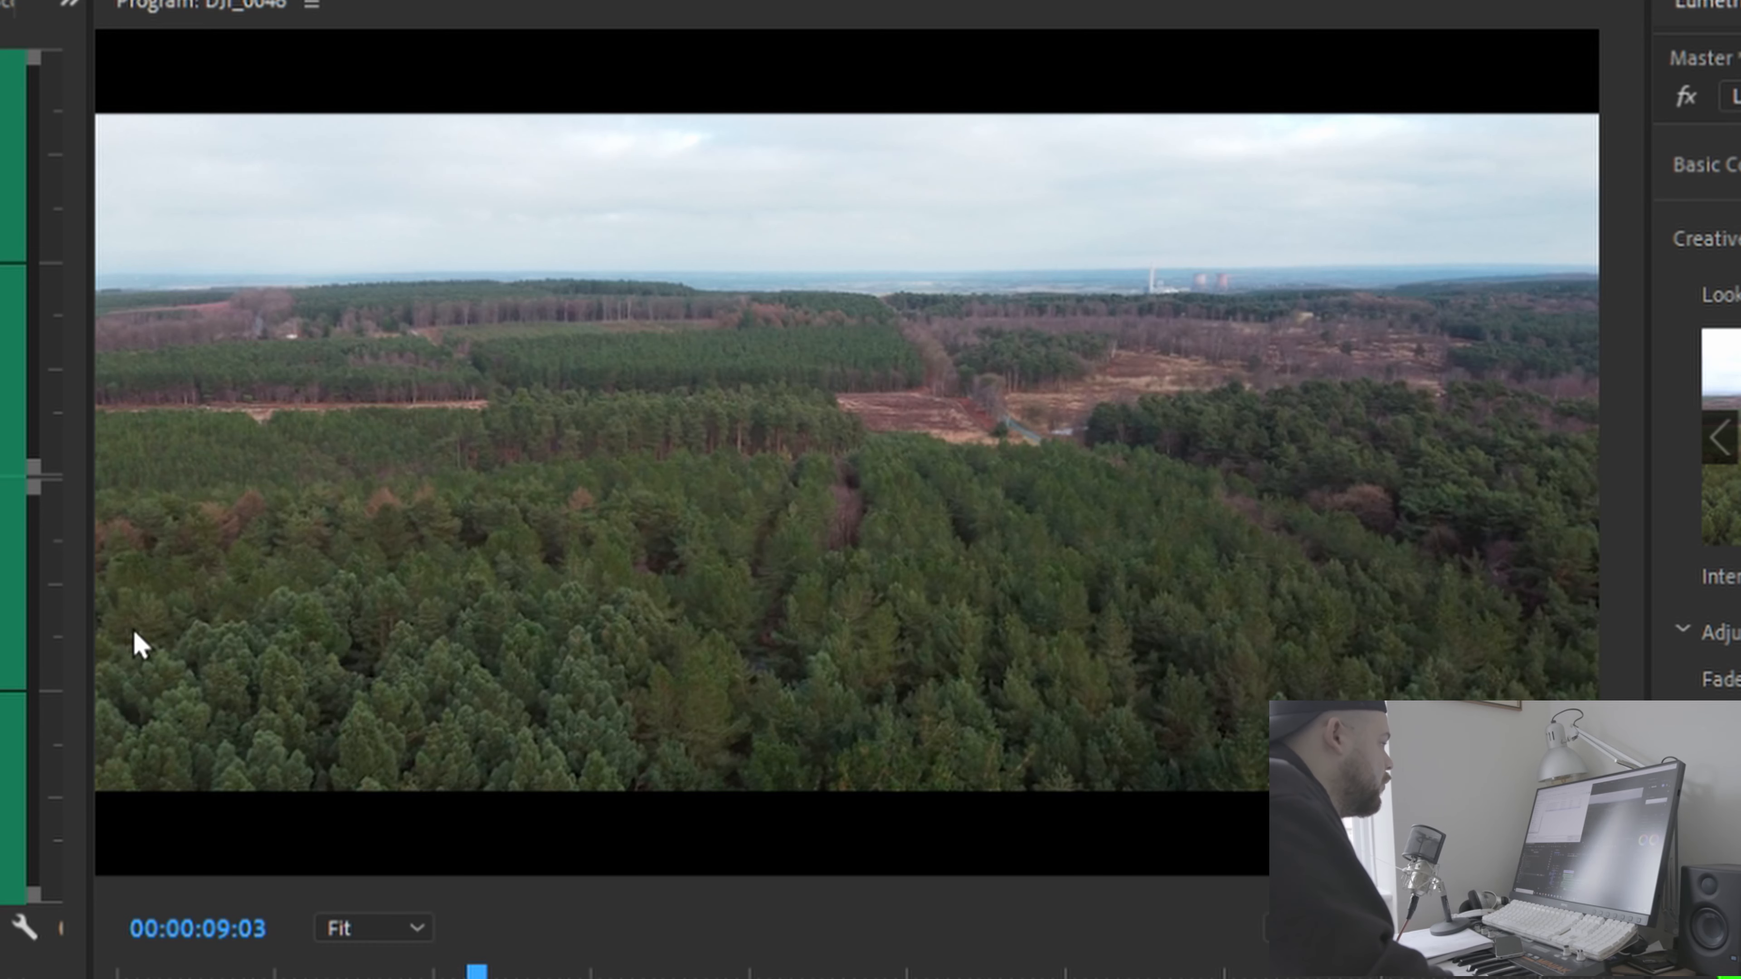
# Try a contrasty green look, replace it with a cool muted look and return the playhead to the sequence start
pyautogui.click(53, 876)
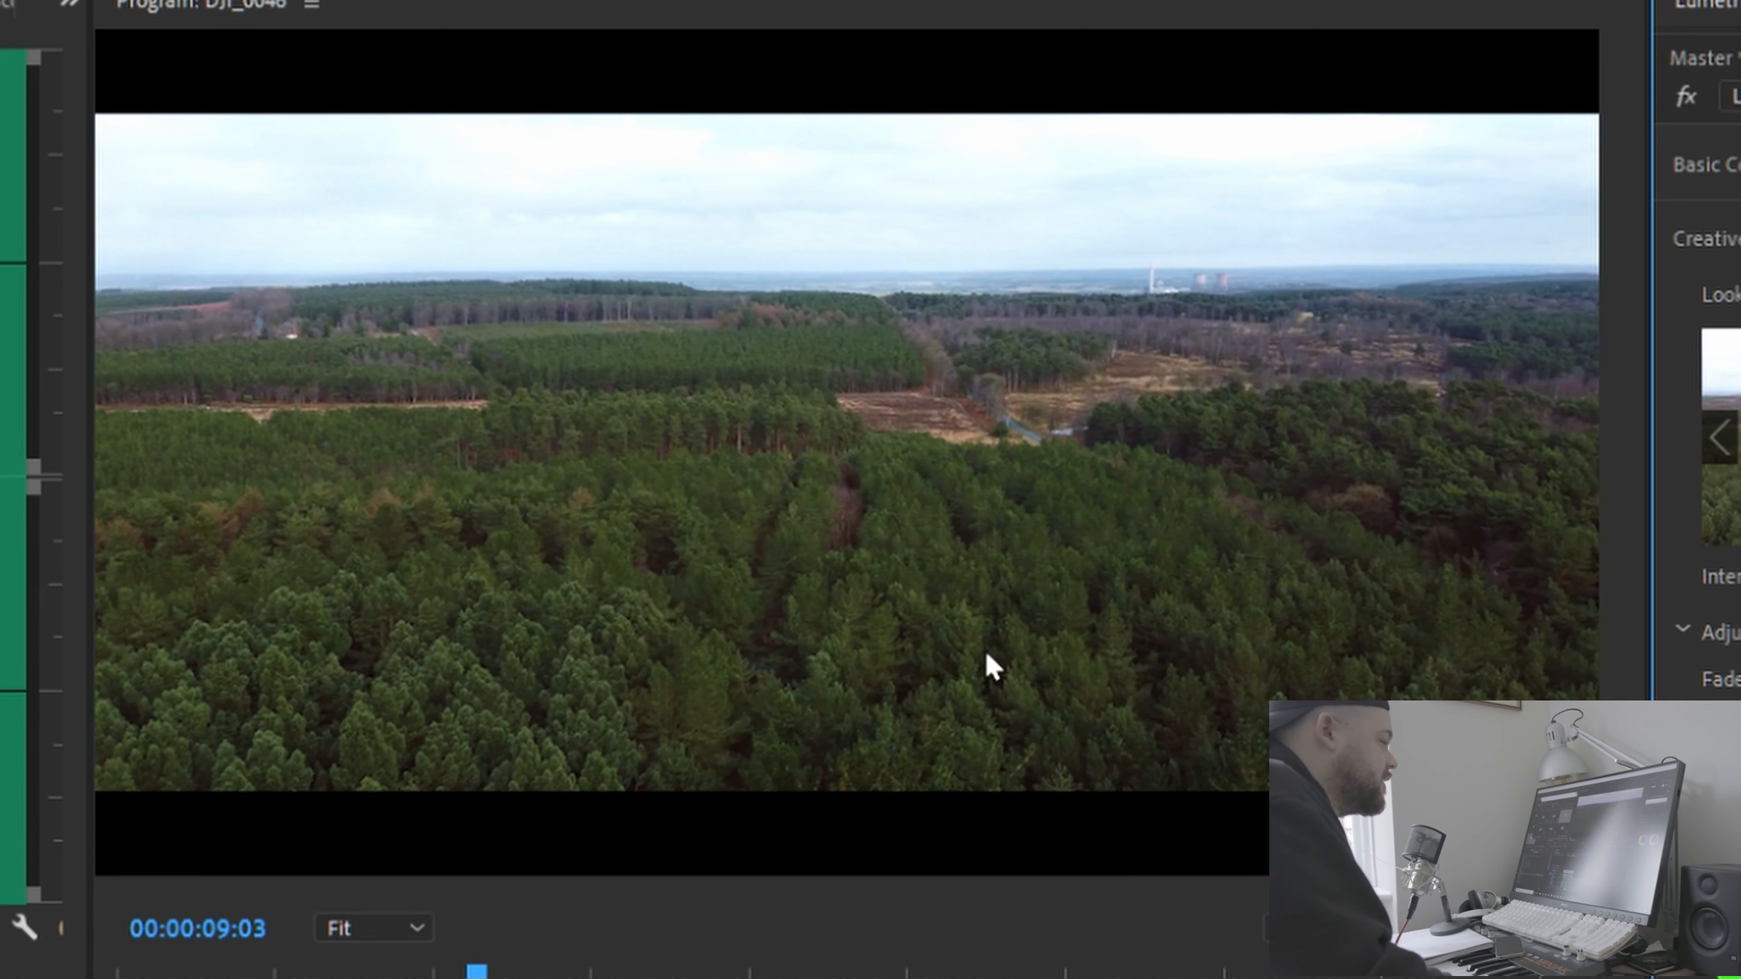
pyautogui.click(1739, 323)
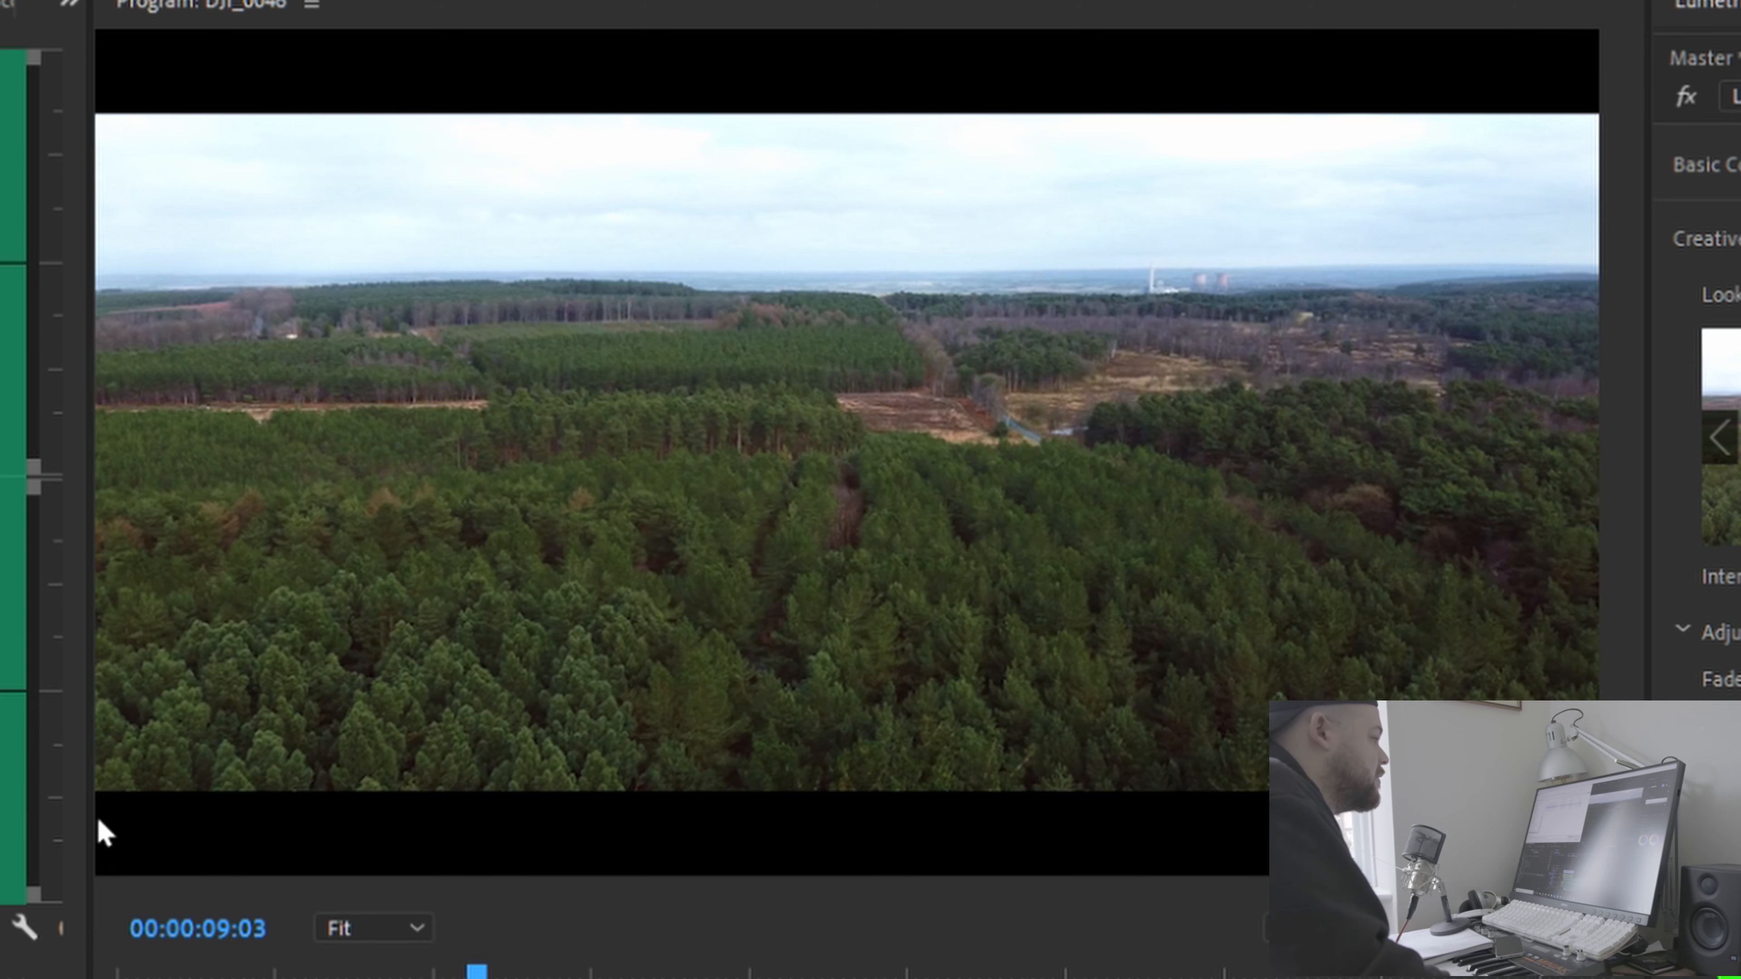
pyautogui.click(98, 883)
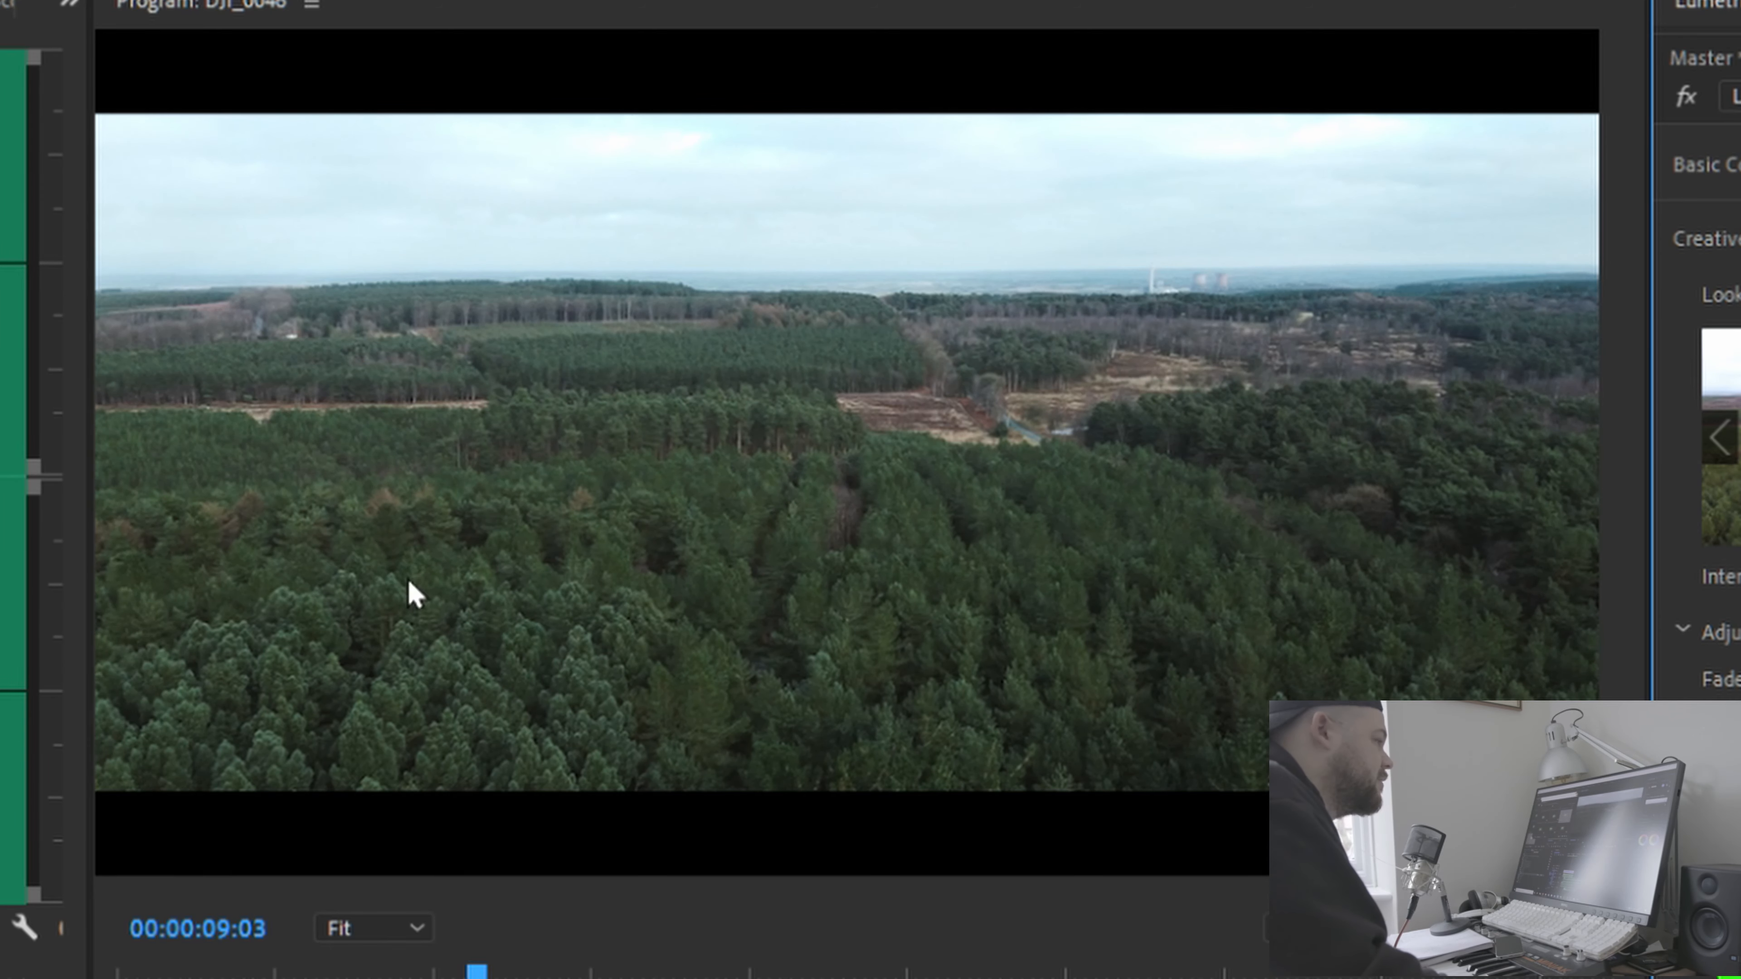
pyautogui.click(257, 973)
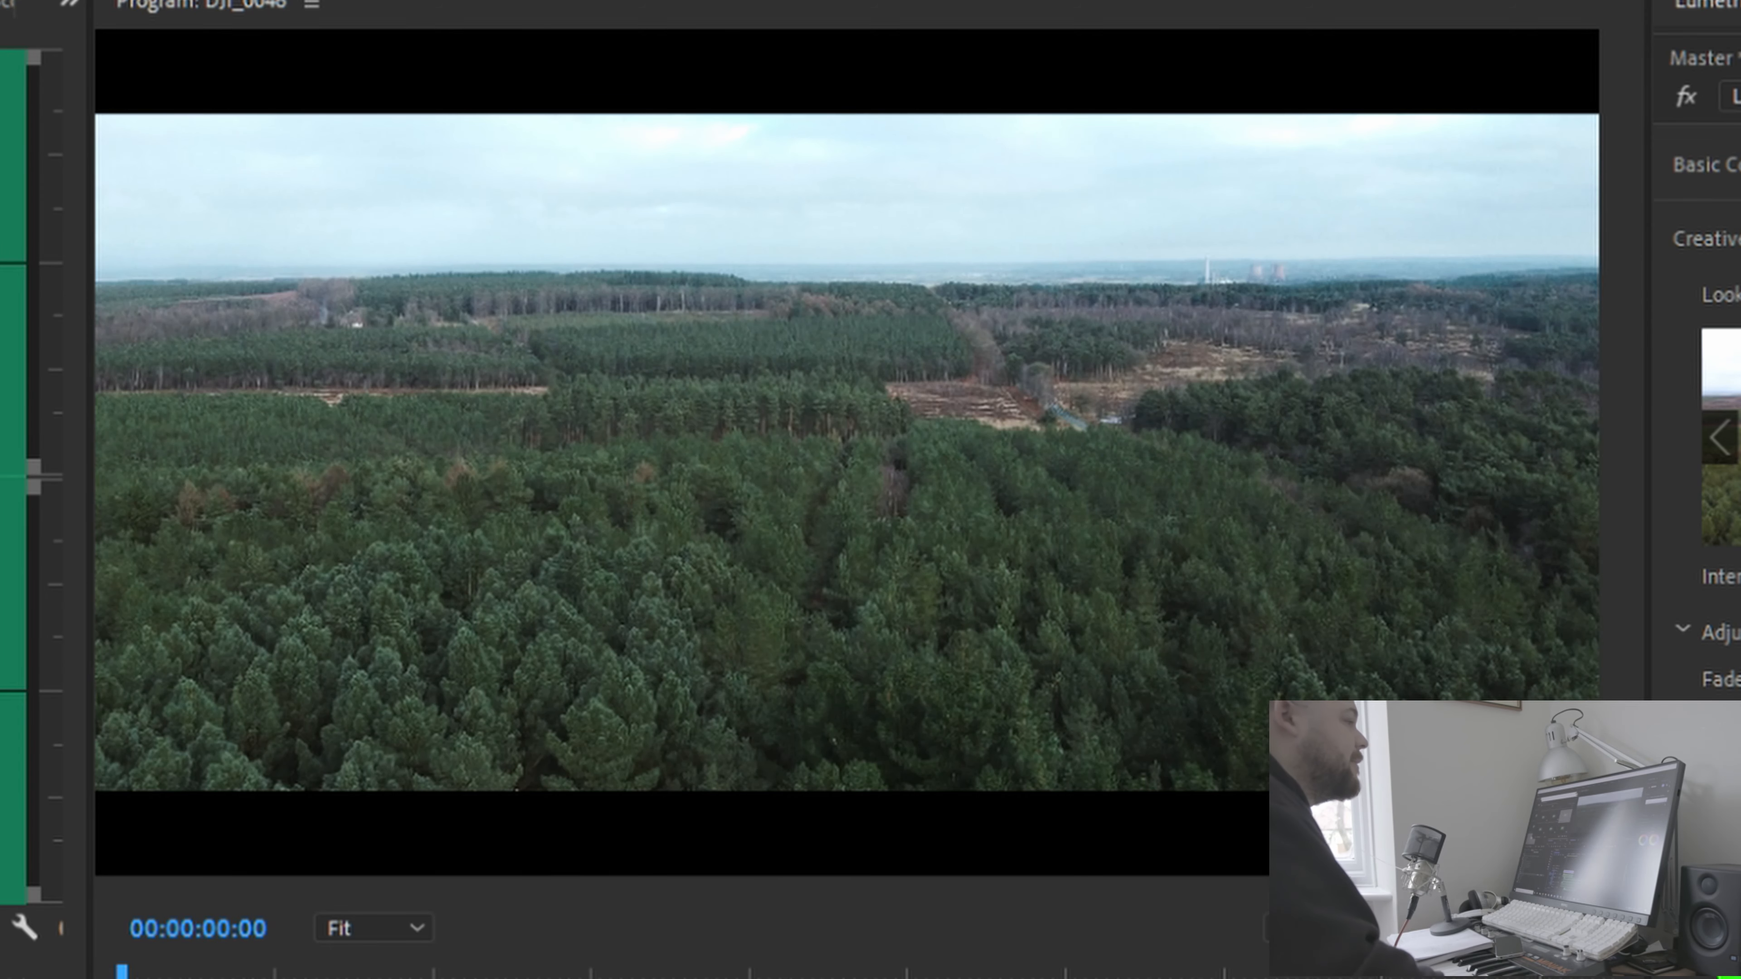